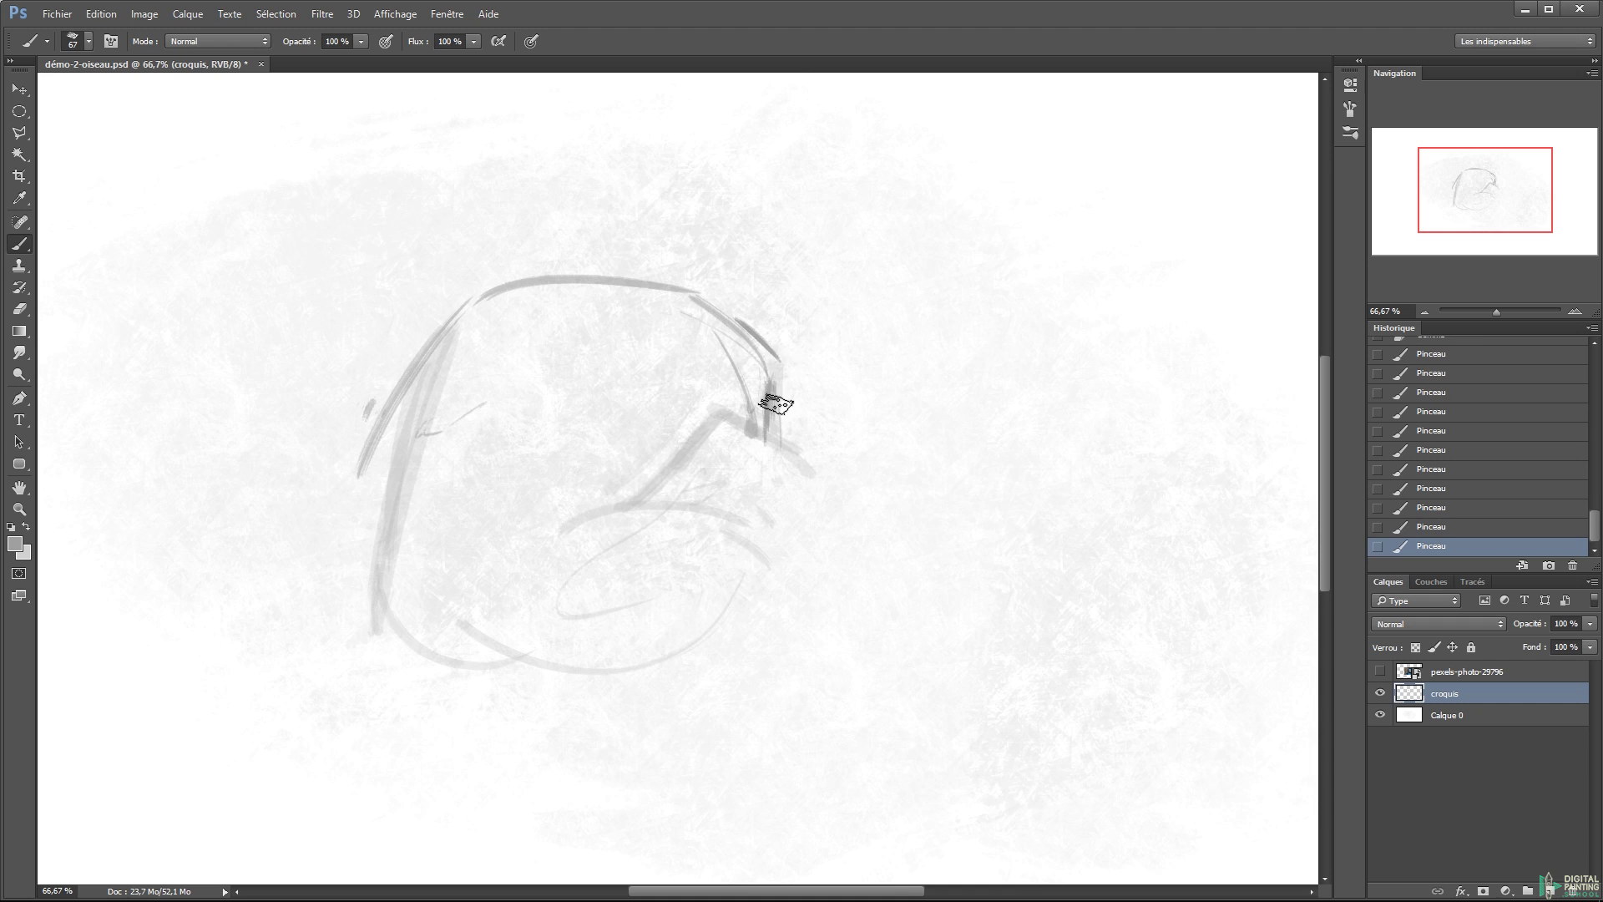
- Sketch the beak's lower edge, the head's left edge and neck, a face diagonal and an eyebrow stroke
drag(733, 527, 618, 547)
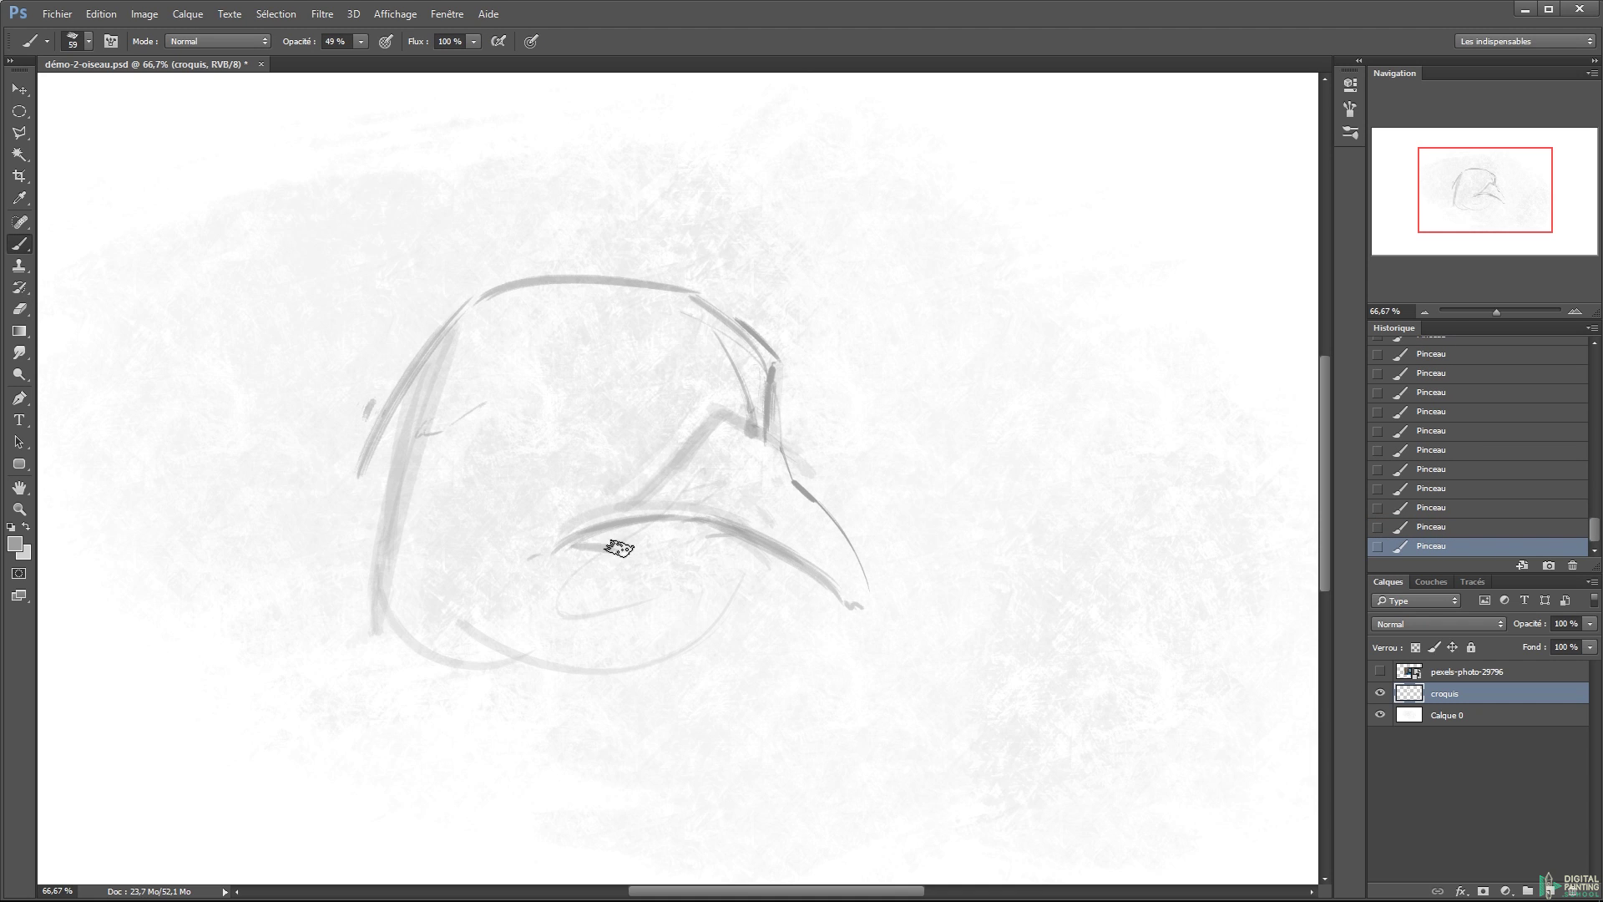
scroll(716, 554, down, 2)
drag(333, 494, 373, 352)
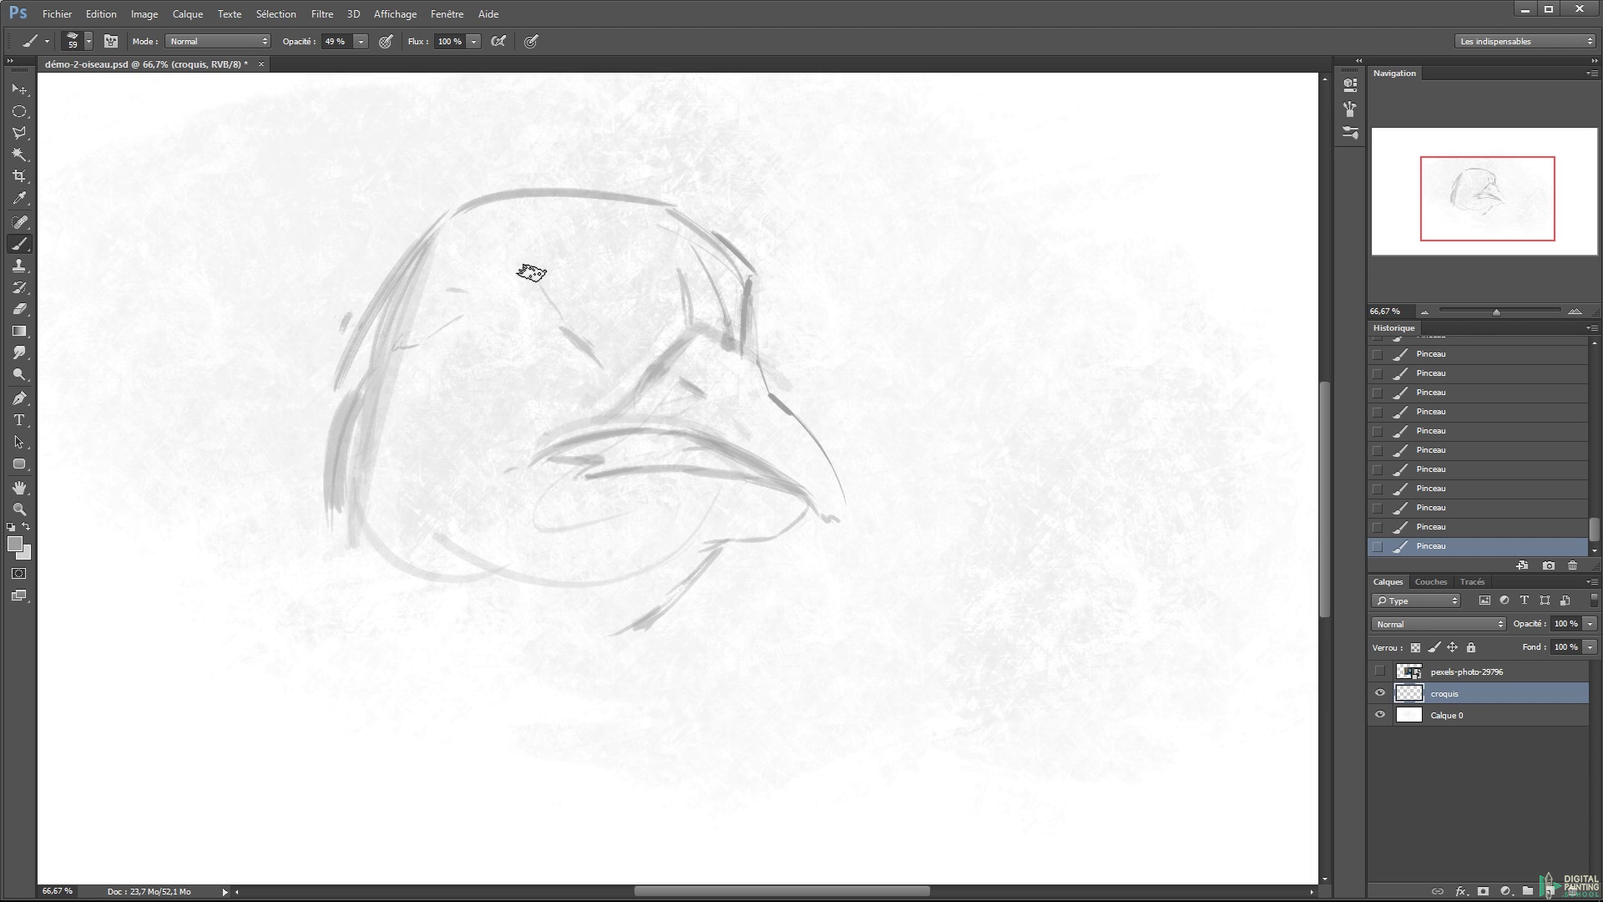
drag(534, 275, 652, 367)
drag(513, 272, 444, 280)
- Reshape the eye circle, then add beak detail lines and a long line down the neck
key(v)
key(Down)
key(Down)
key(ctrl+d)
key(e)
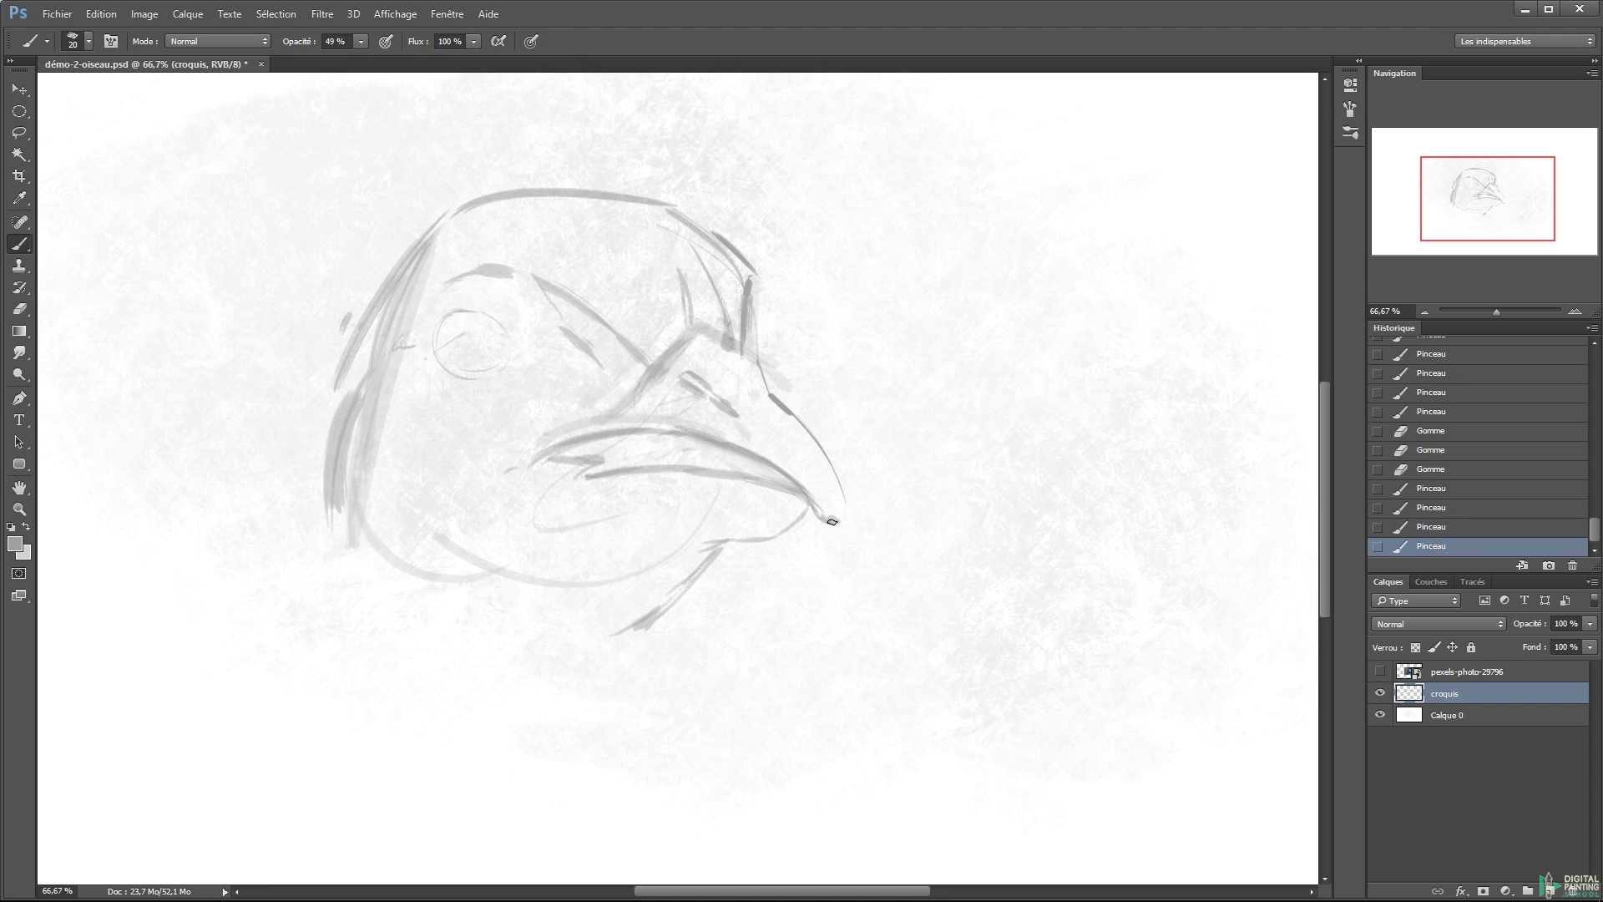
drag(618, 485, 576, 534)
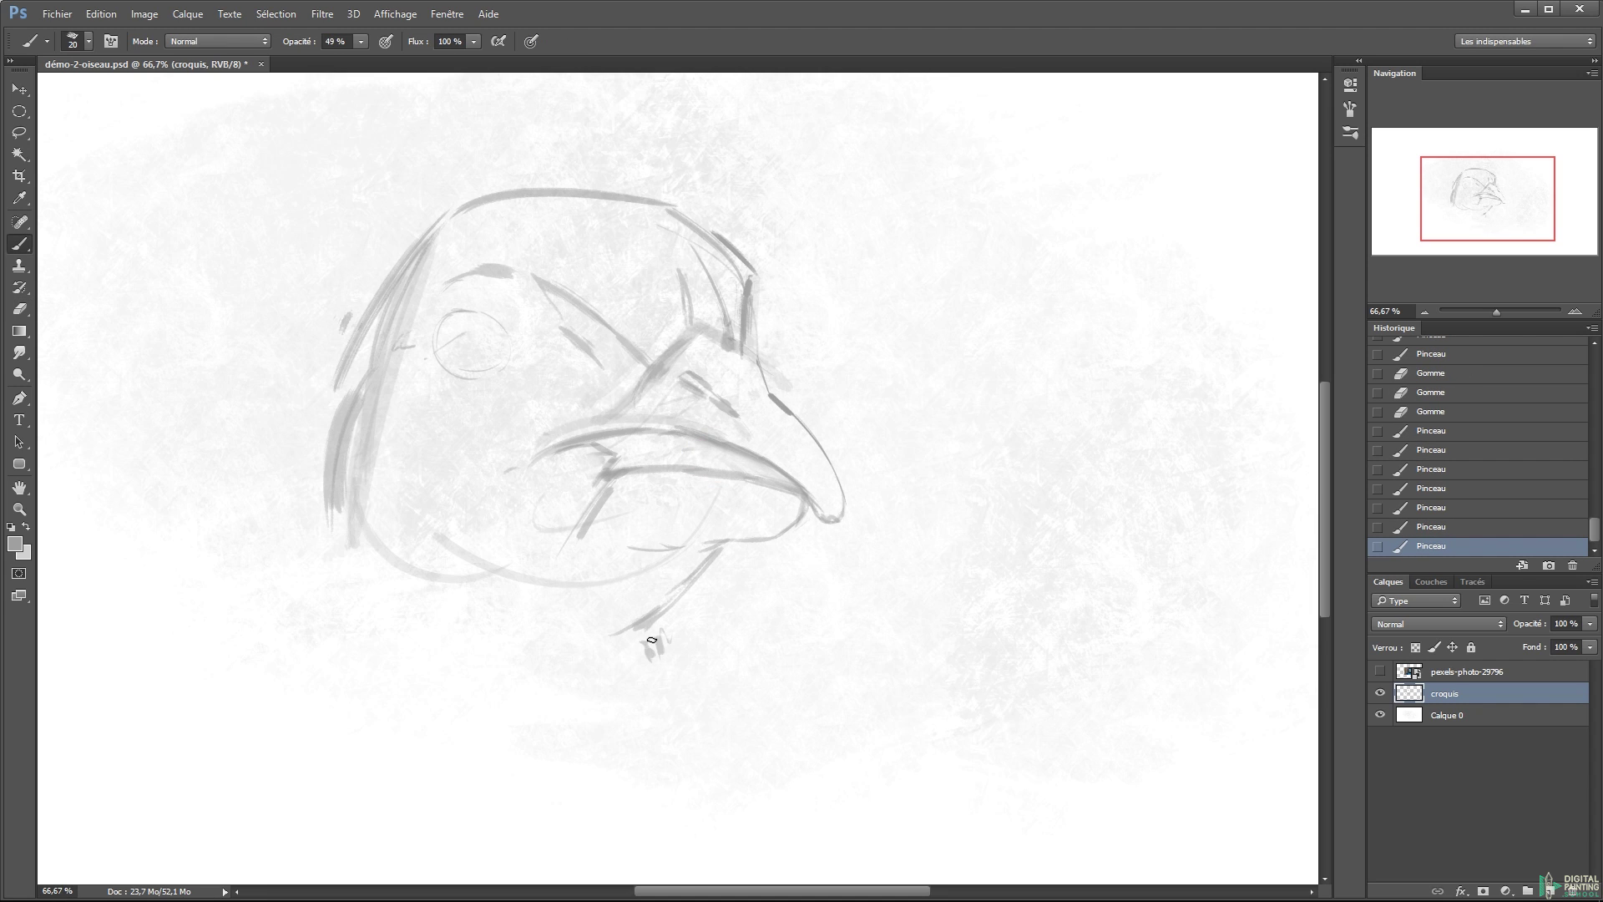
drag(643, 626, 814, 847)
- With a larger brush, draw the left shoulder, neck-base and under-beak strokes, and darken the eye ring's top
key(])
key(])
key(])
drag(368, 501, 117, 718)
drag(413, 726, 359, 785)
drag(493, 635, 559, 601)
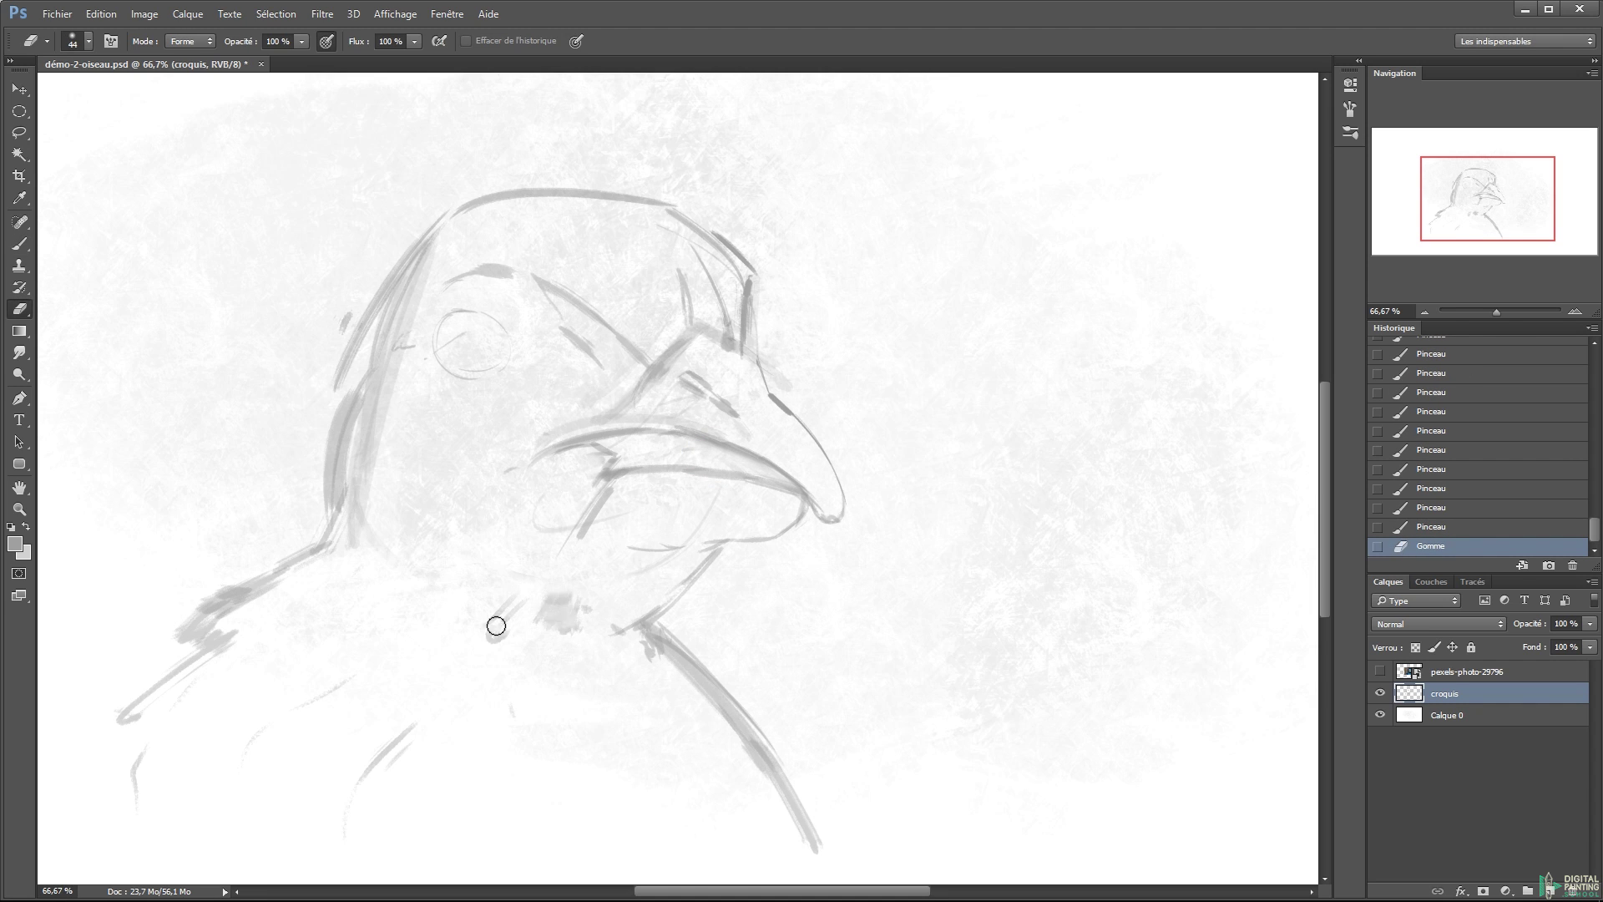
mouse_move(459, 310)
mouse_down()
mouse_move(491, 319)
mouse_move(501, 373)
mouse_up()
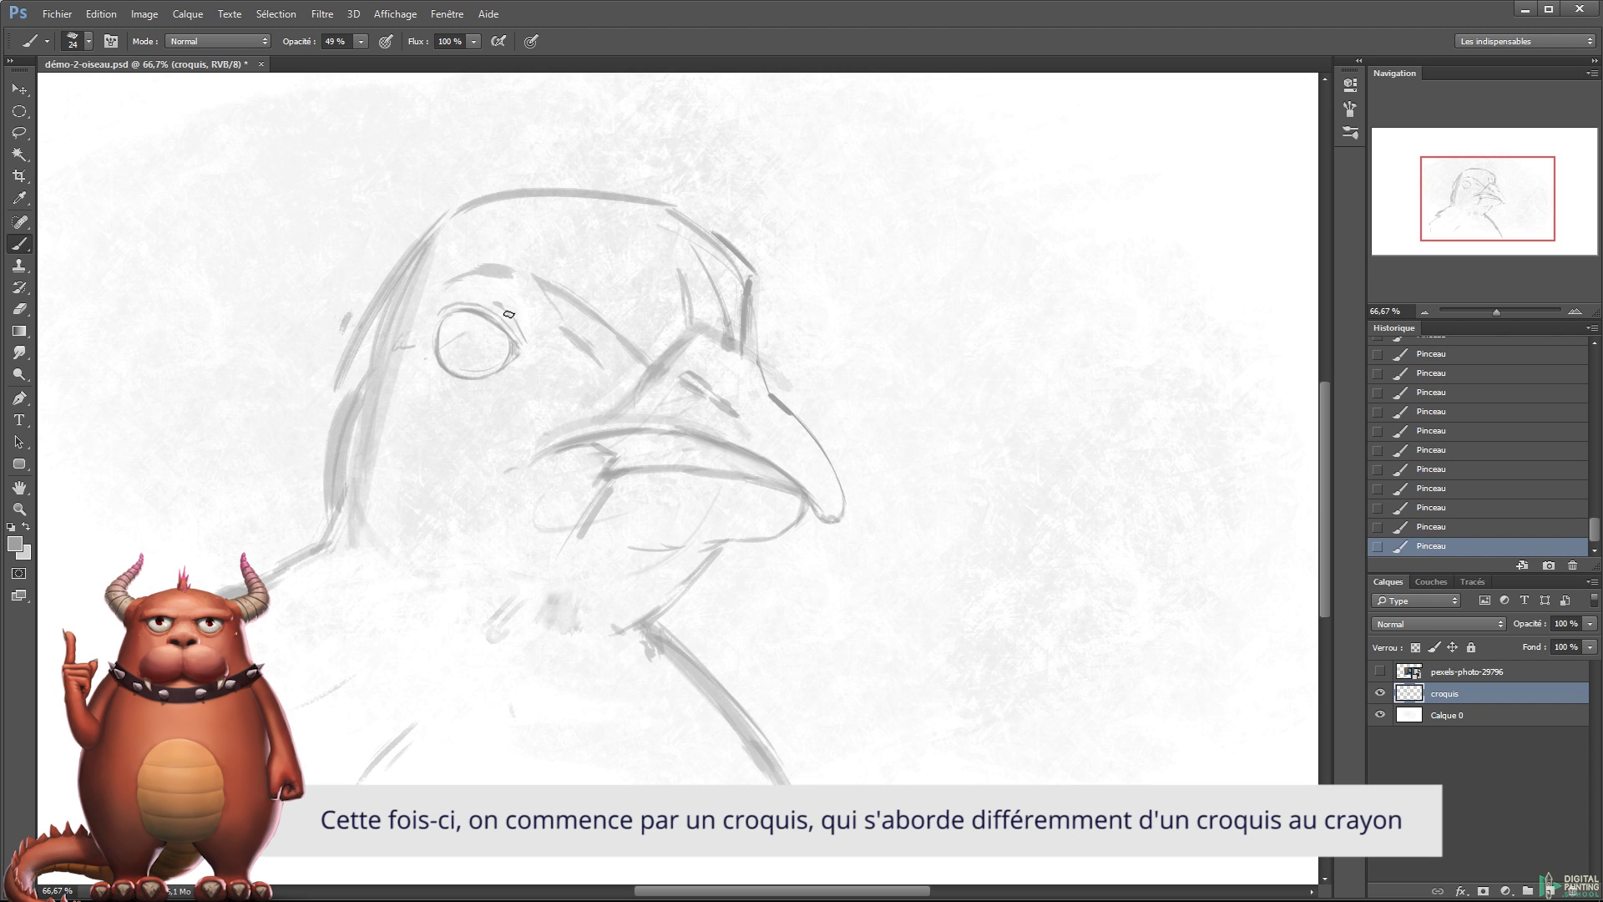
- Erase and redraw the head's left edge
key(e)
drag(405, 339, 344, 321)
key(b)
drag(393, 293, 342, 451)
- Draw on a rotated view, then redraw the top-of-head outline and add a dark pupil
key(r)
drag(440, 378, 542, 416)
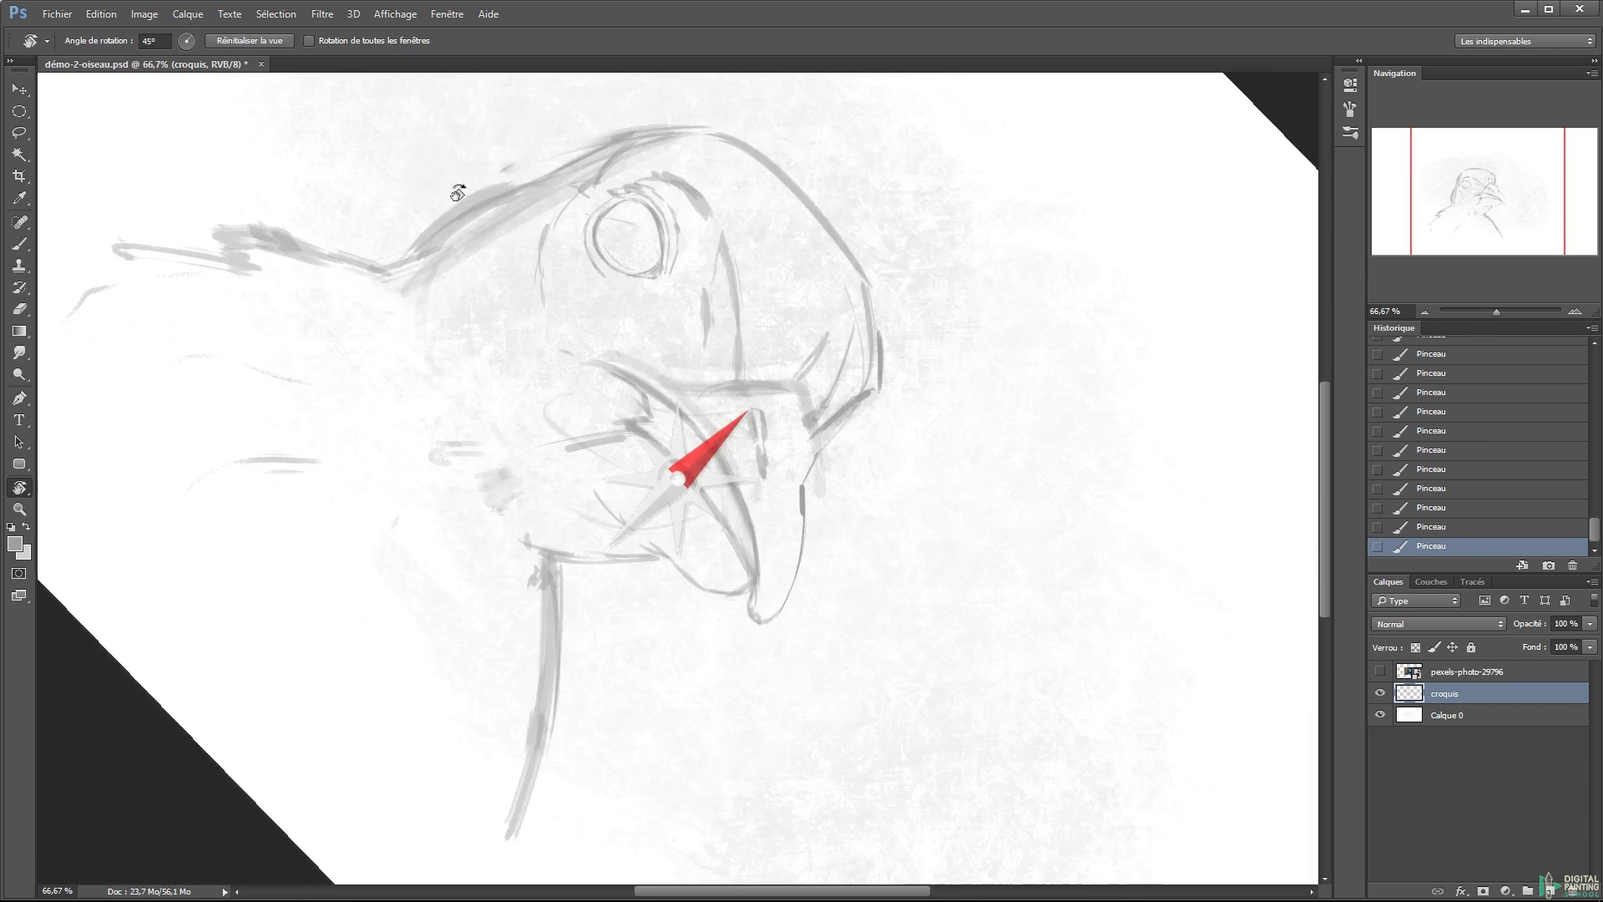
key(Escape)
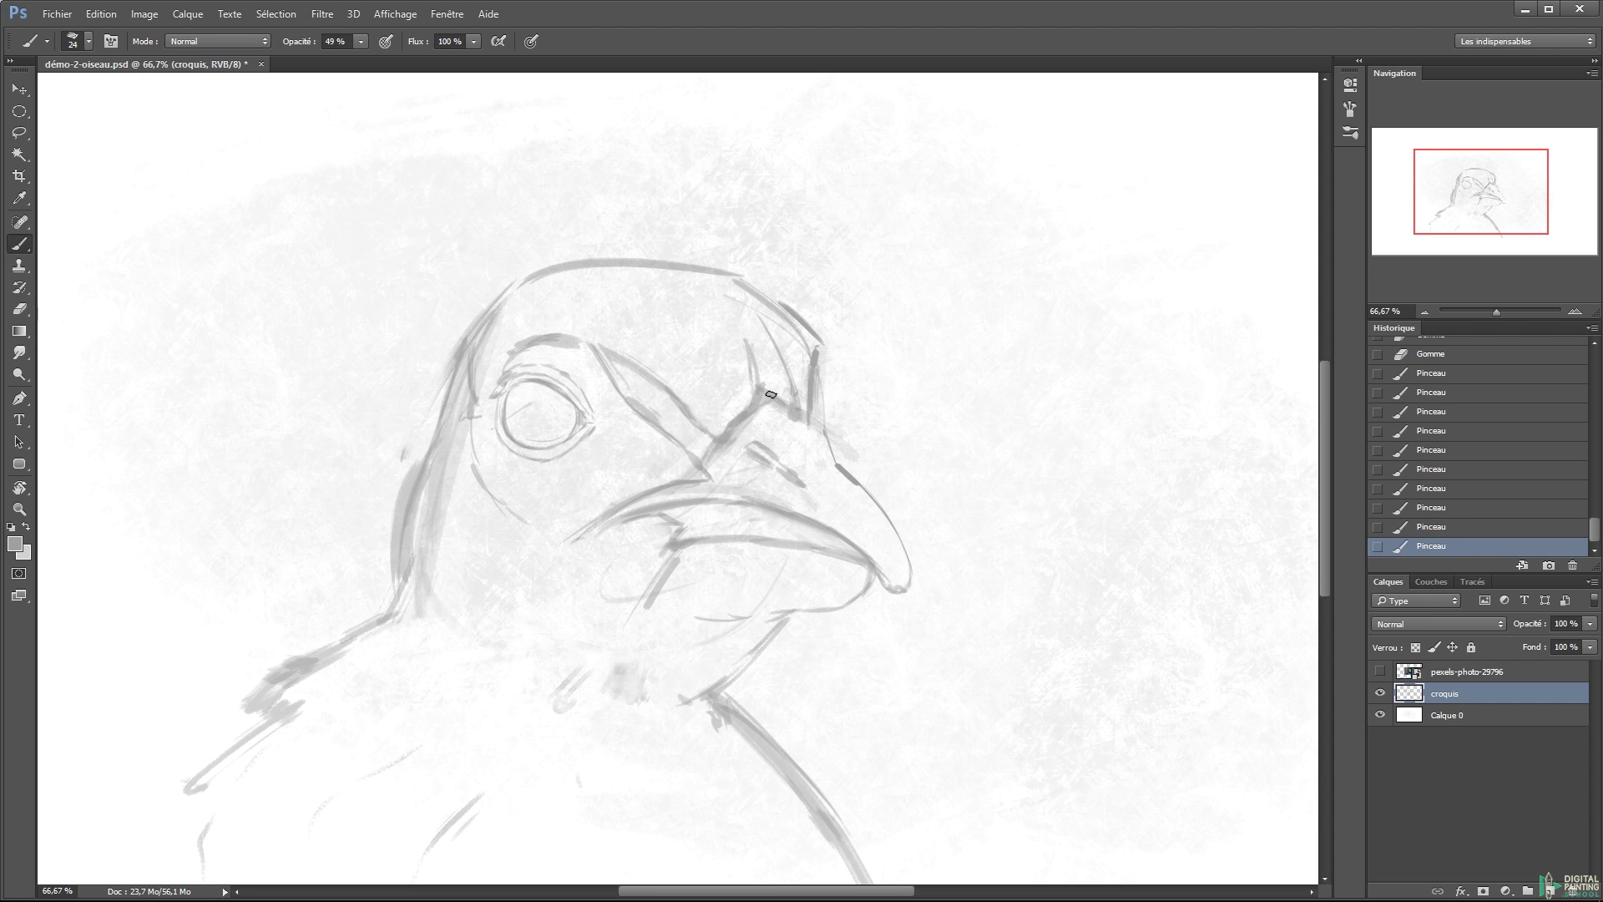
drag(814, 343, 649, 274)
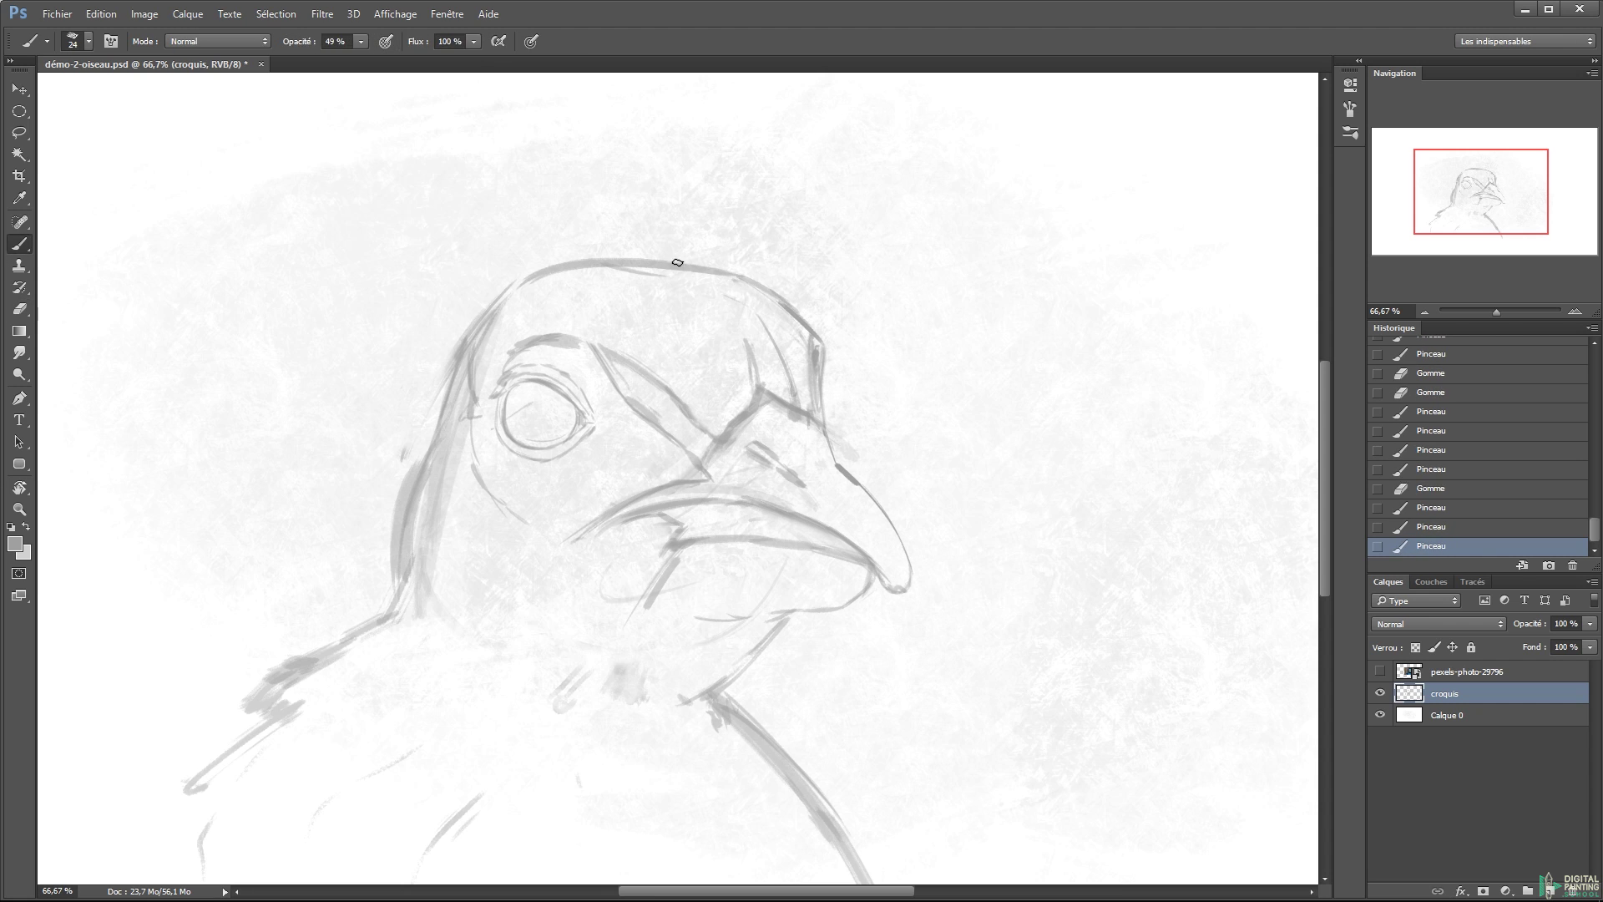
click(630, 335)
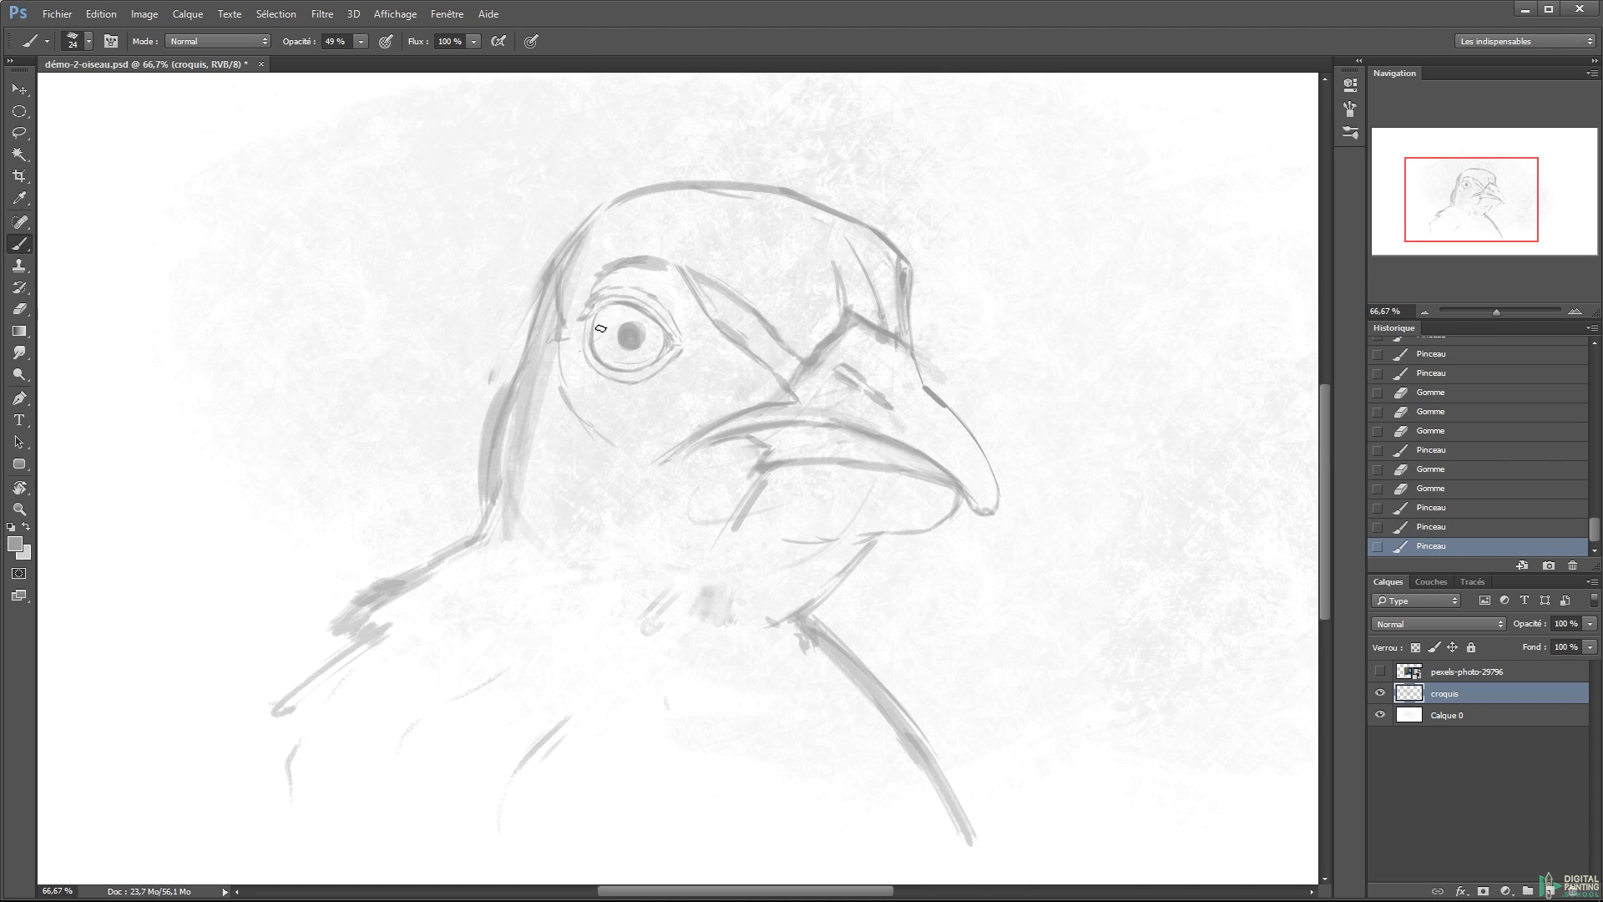
drag(697, 307, 680, 279)
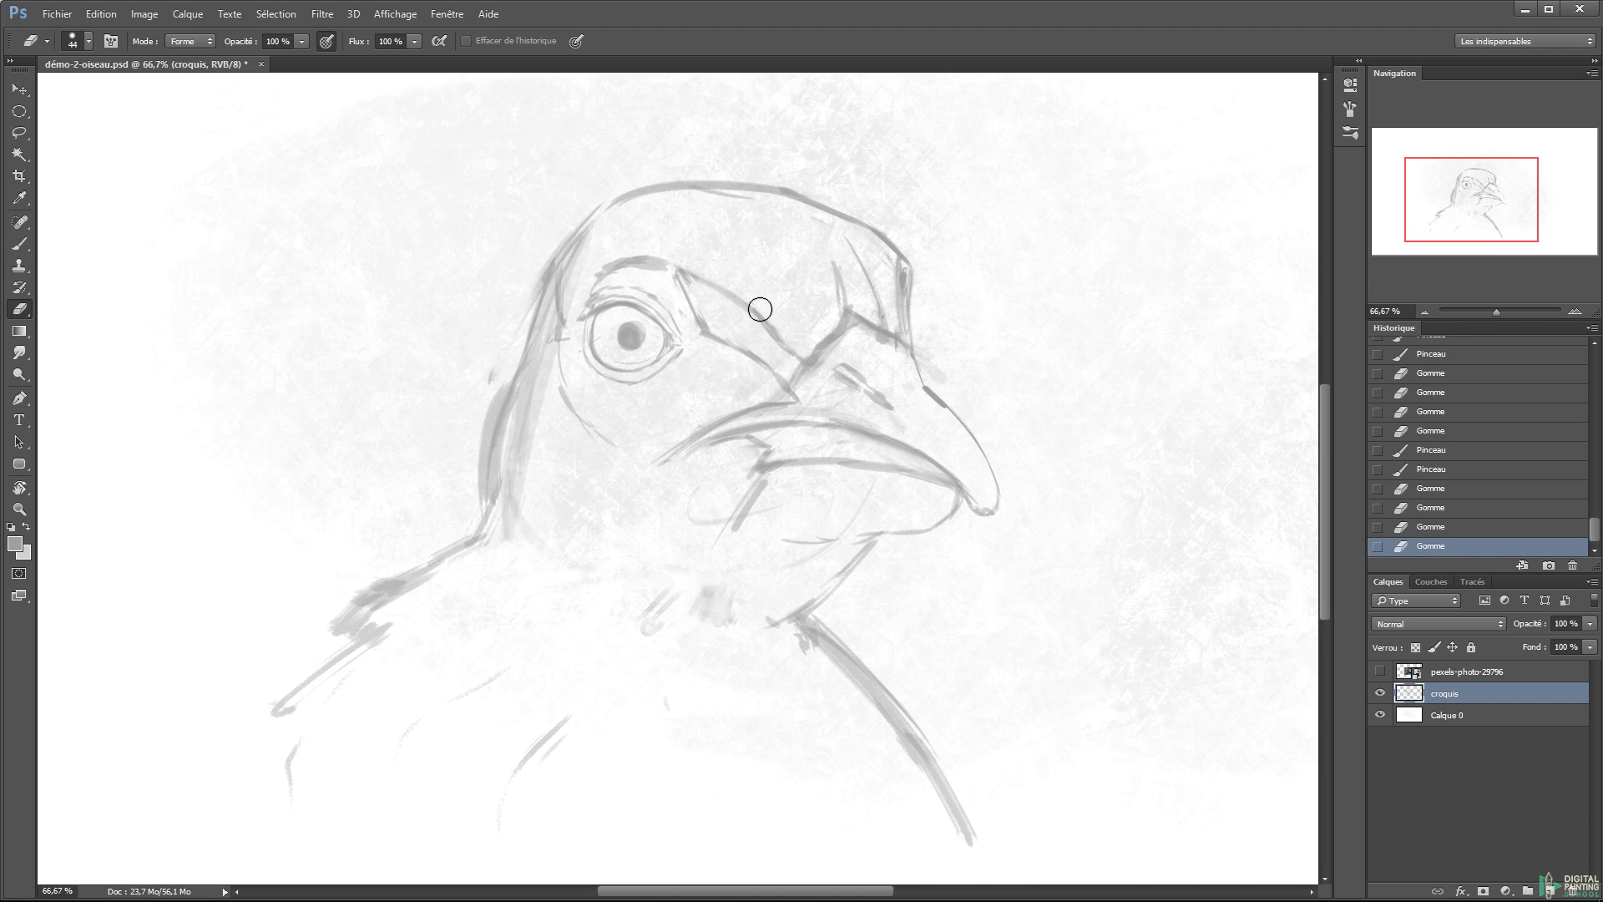
- Draw the cheek contour and erase stray sketch marks near the brow and beak
drag(583, 307, 635, 452)
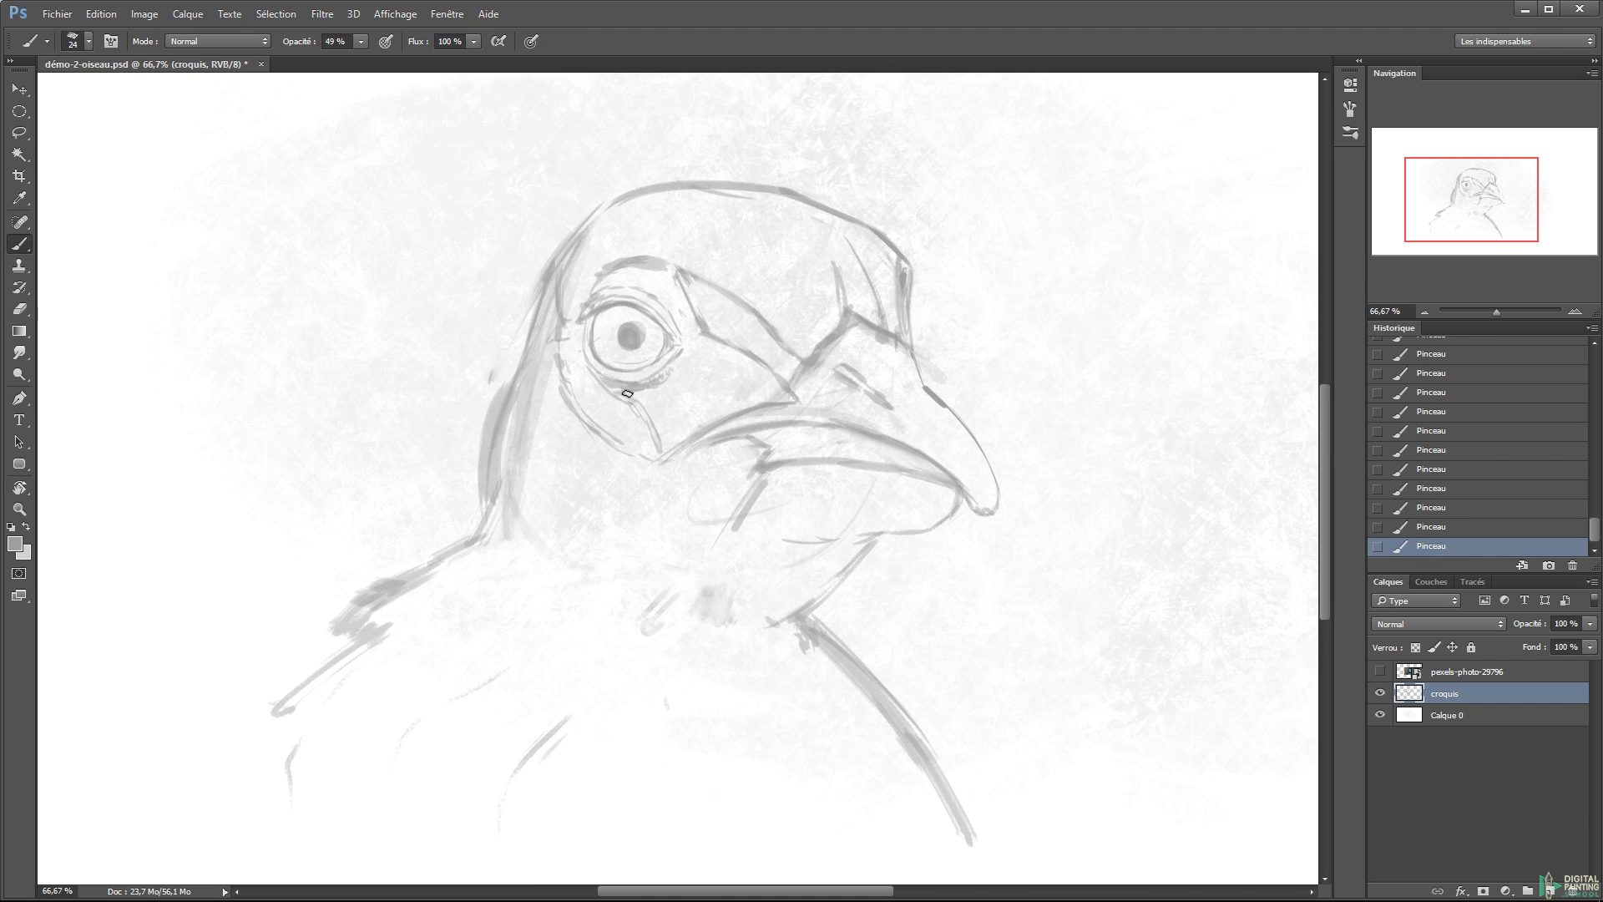
key(e)
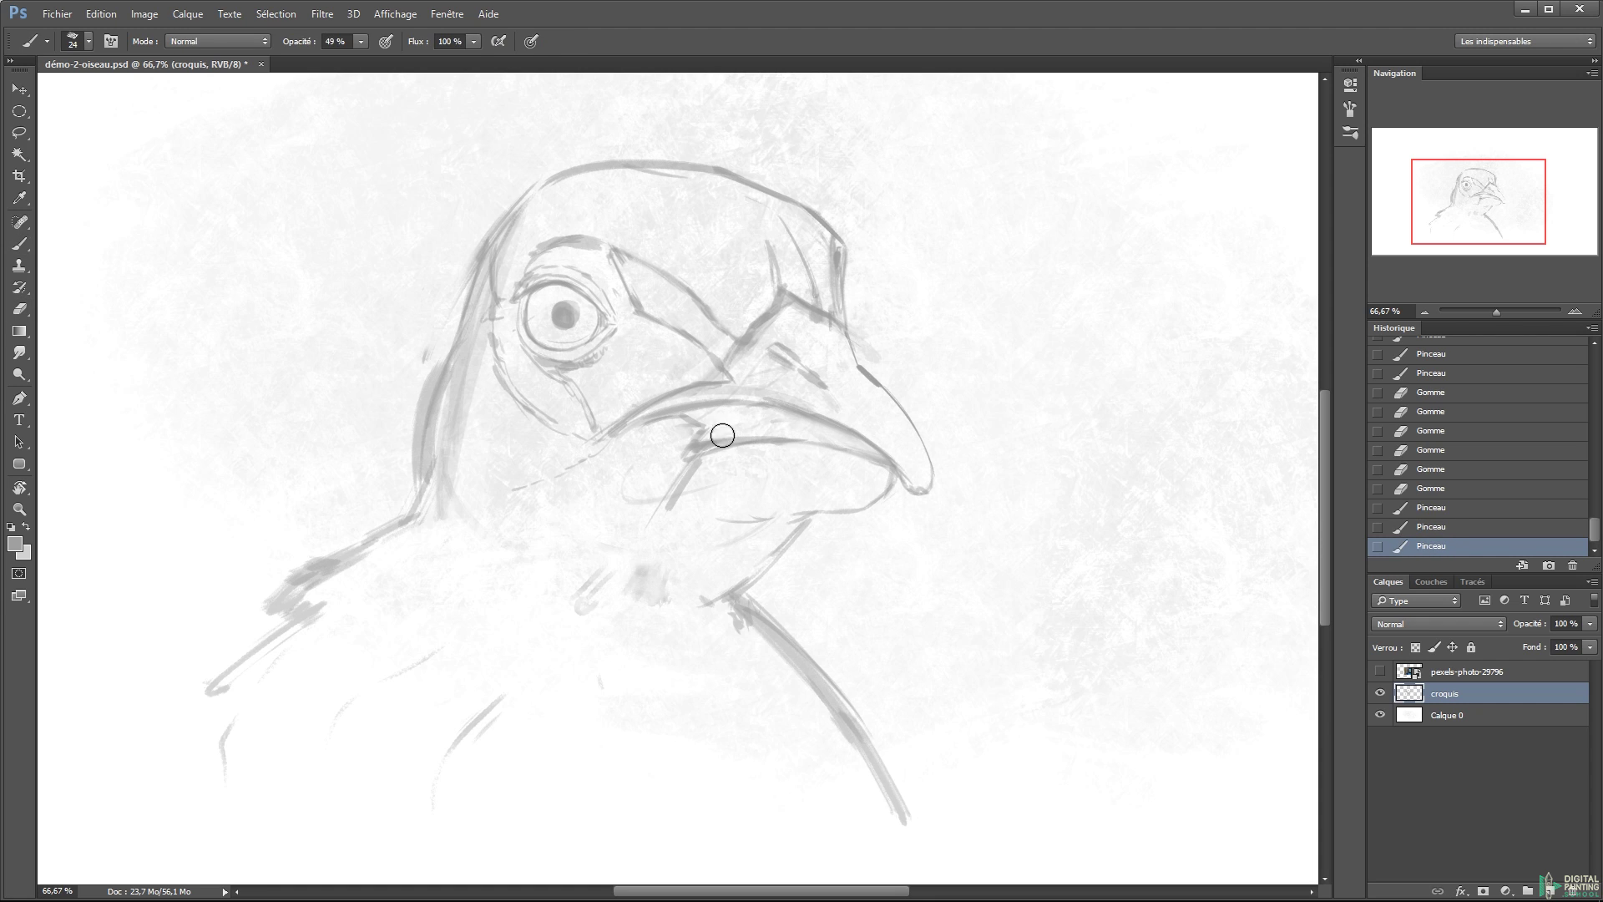
drag(751, 418, 829, 404)
key(b)
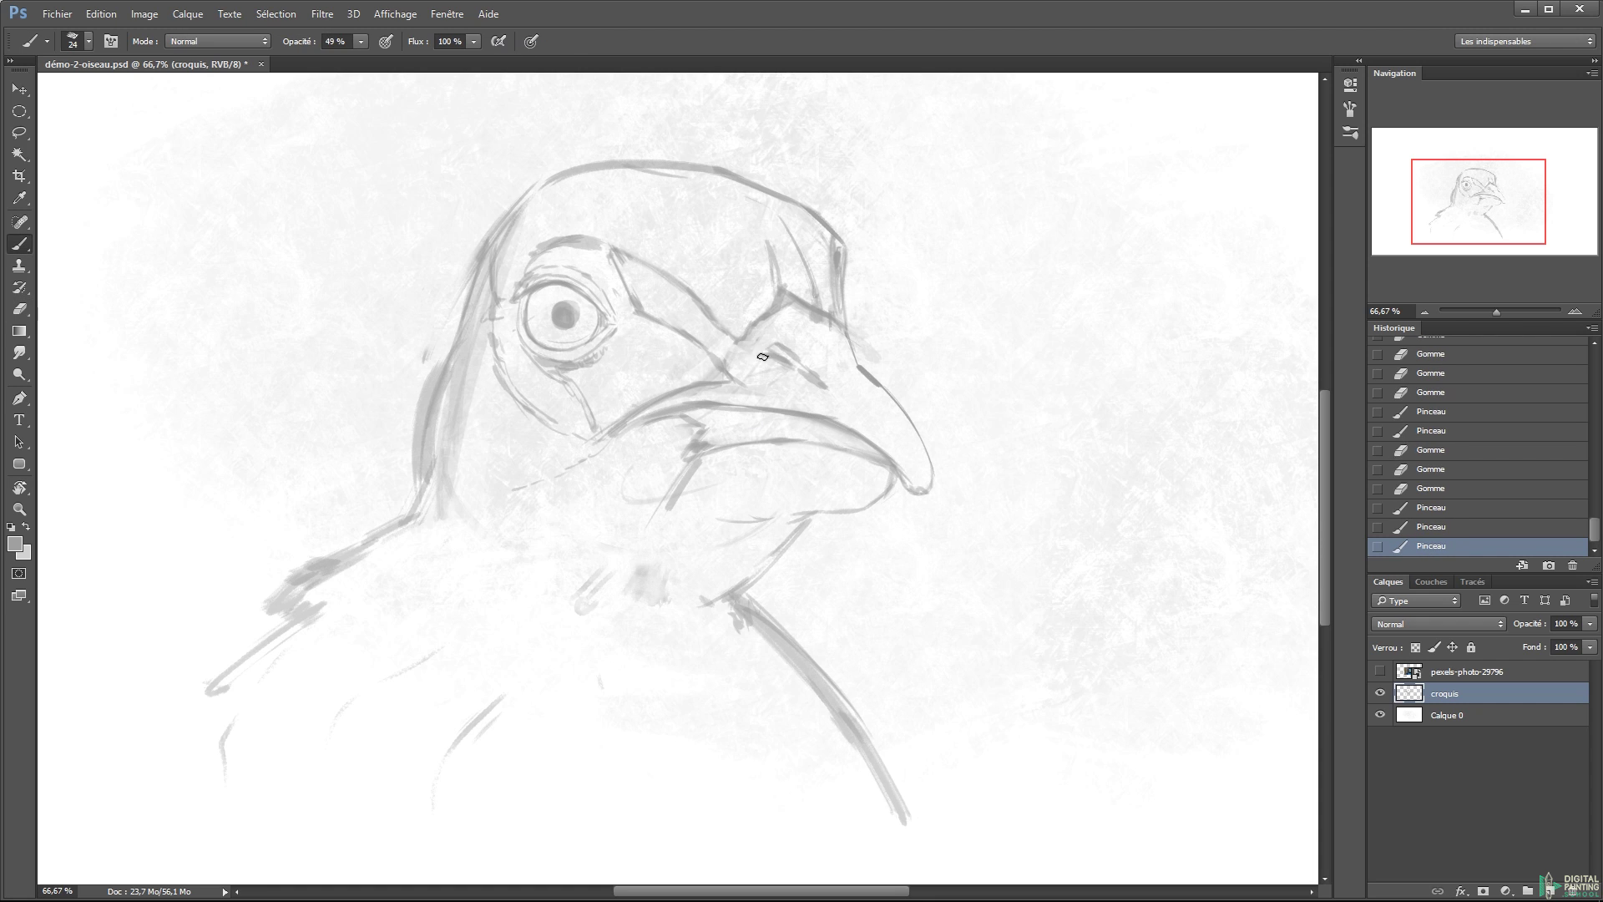
key(e)
click(776, 342)
click(783, 338)
key(b)
- Darken the strokes above the beak base and rework the lower beak lines
drag(802, 372, 826, 387)
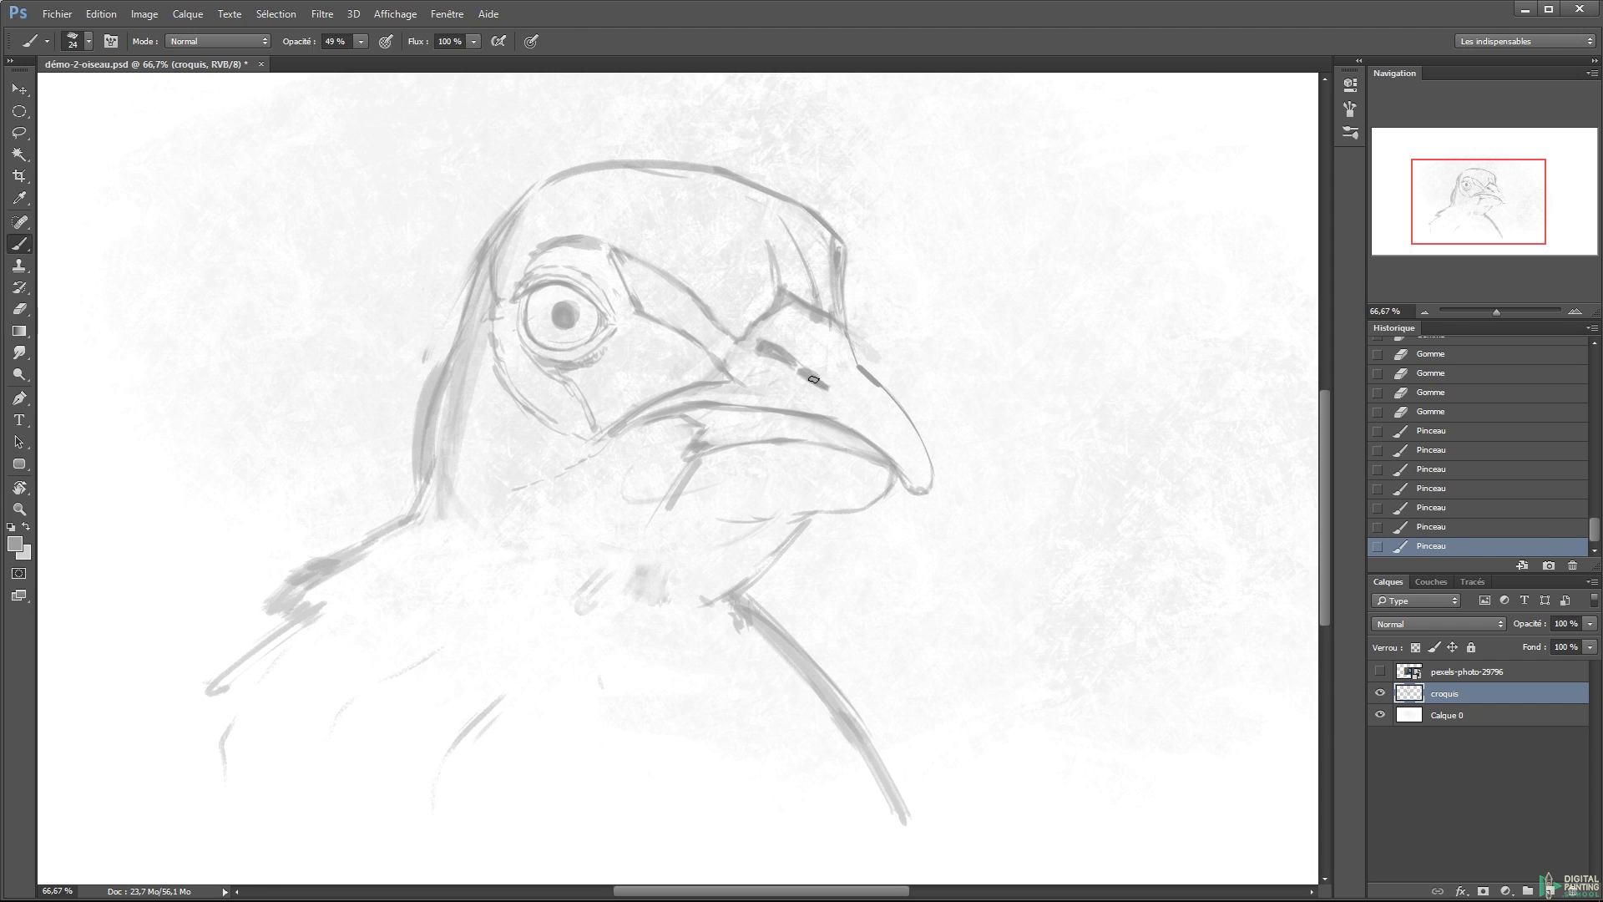
key(e)
mouse_move(903, 478)
mouse_down()
mouse_move(787, 529)
mouse_move(835, 498)
mouse_up()
key(b)
key(e)
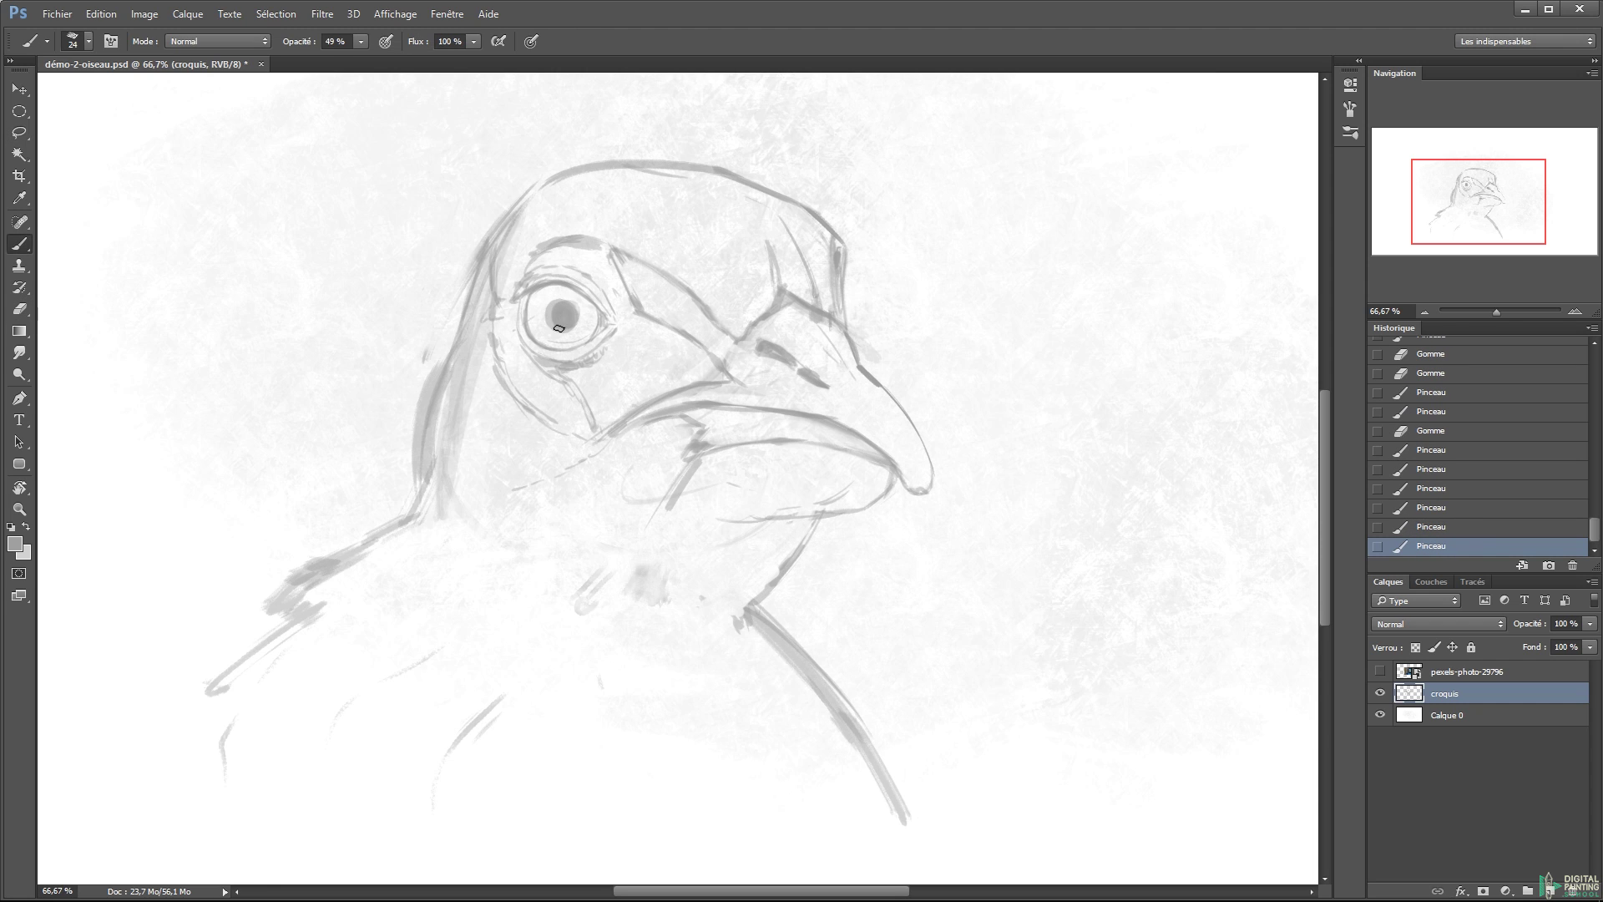
- Save, zoom out, and apply a free transform to the sketch
key(ctrl+s)
key(ctrl+minus)
key(ctrl+t)
key(Return)
- Lasso the eye and move it down and to the right
key(l)
mouse_move(622, 349)
mouse_down()
mouse_move(614, 384)
mouse_move(621, 346)
mouse_up()
key(v)
drag(755, 526, 759, 538)
key(ctrl+d)
- Rework the upper beak strokes, draw a new neck line, and lighten the left head outline
key(b)
mouse_move(781, 334)
mouse_down()
mouse_move(789, 455)
mouse_move(839, 518)
mouse_up()
key(e)
drag(802, 430, 835, 505)
key(b)
drag(756, 572, 711, 643)
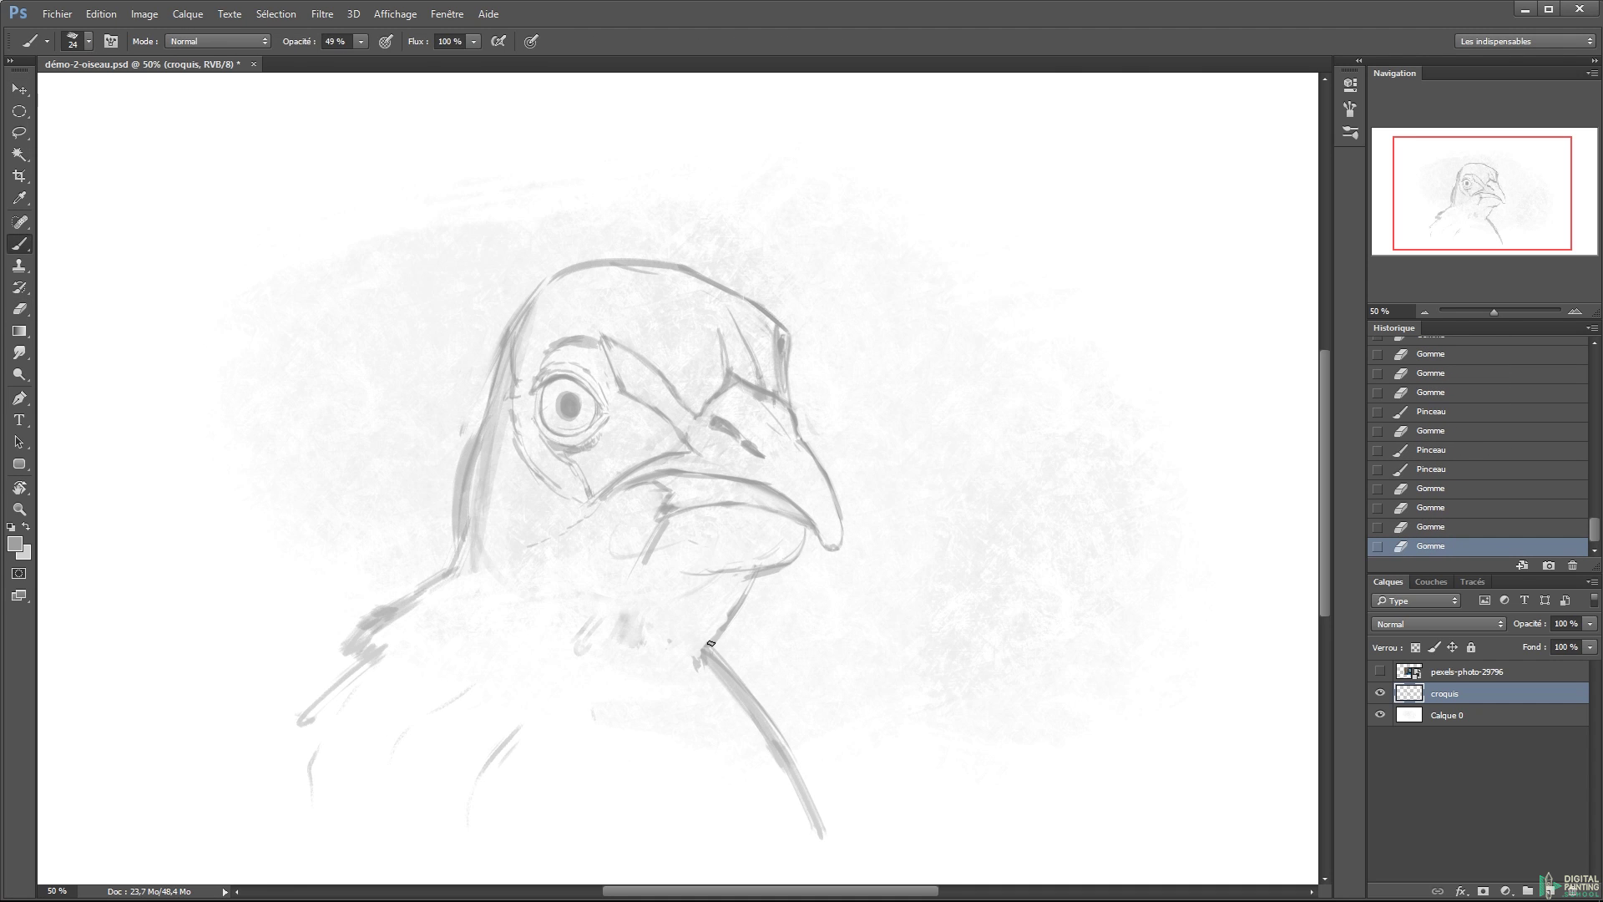
key(e)
drag(501, 535, 476, 372)
key(b)
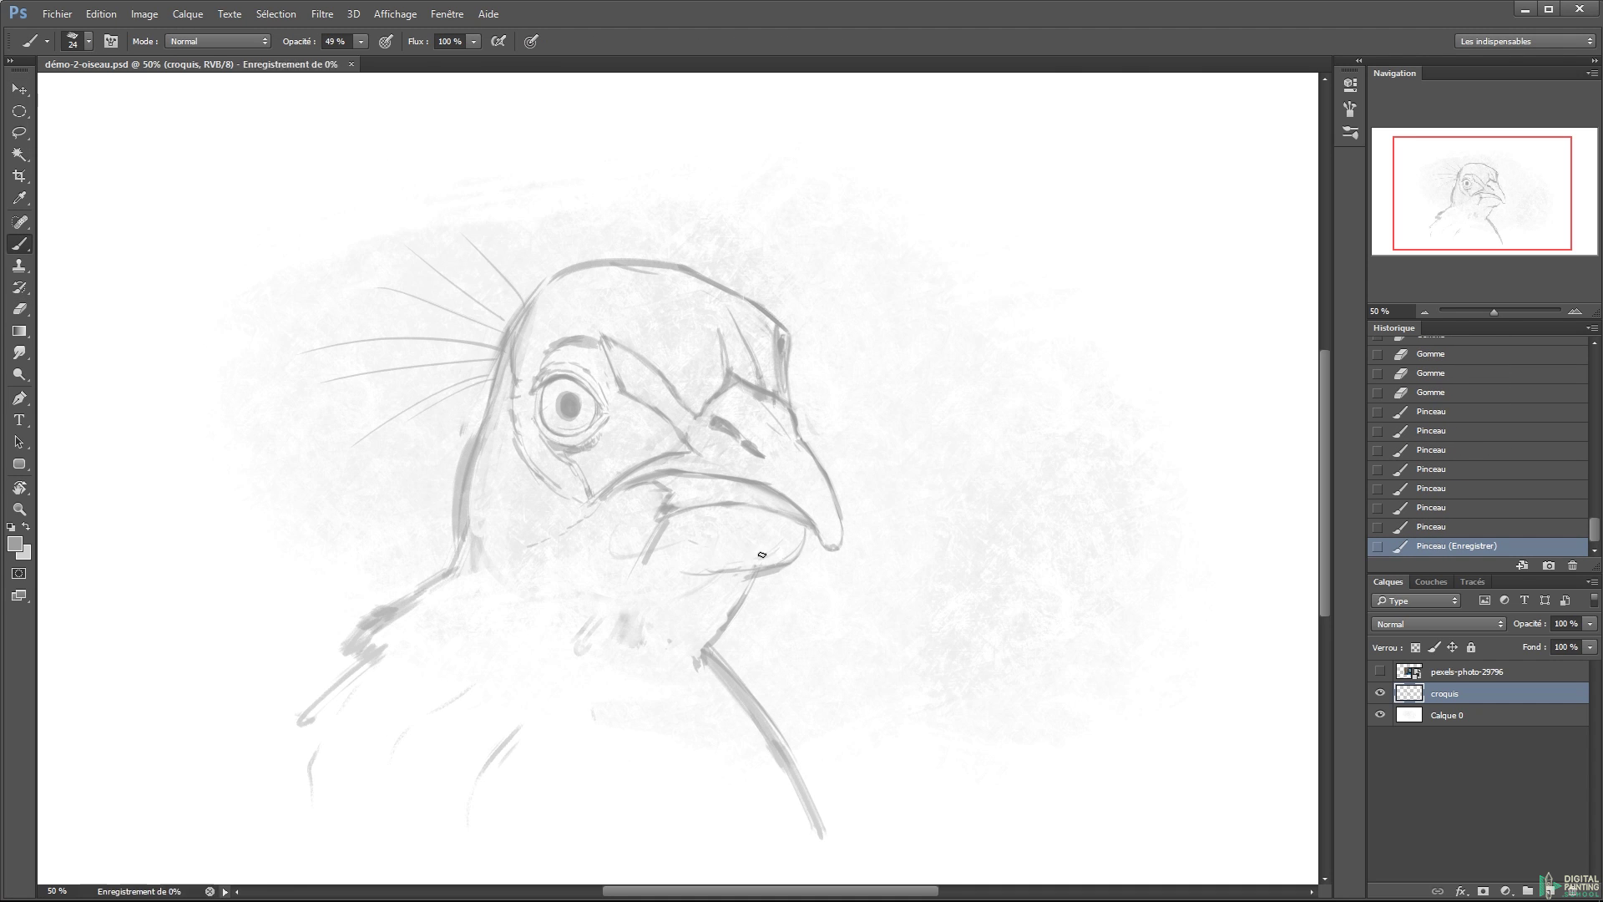
- Use Liquify to push the eye and beak into new shapes and apply it
key(shift+ctrl+x)
drag(250, 434, 208, 417)
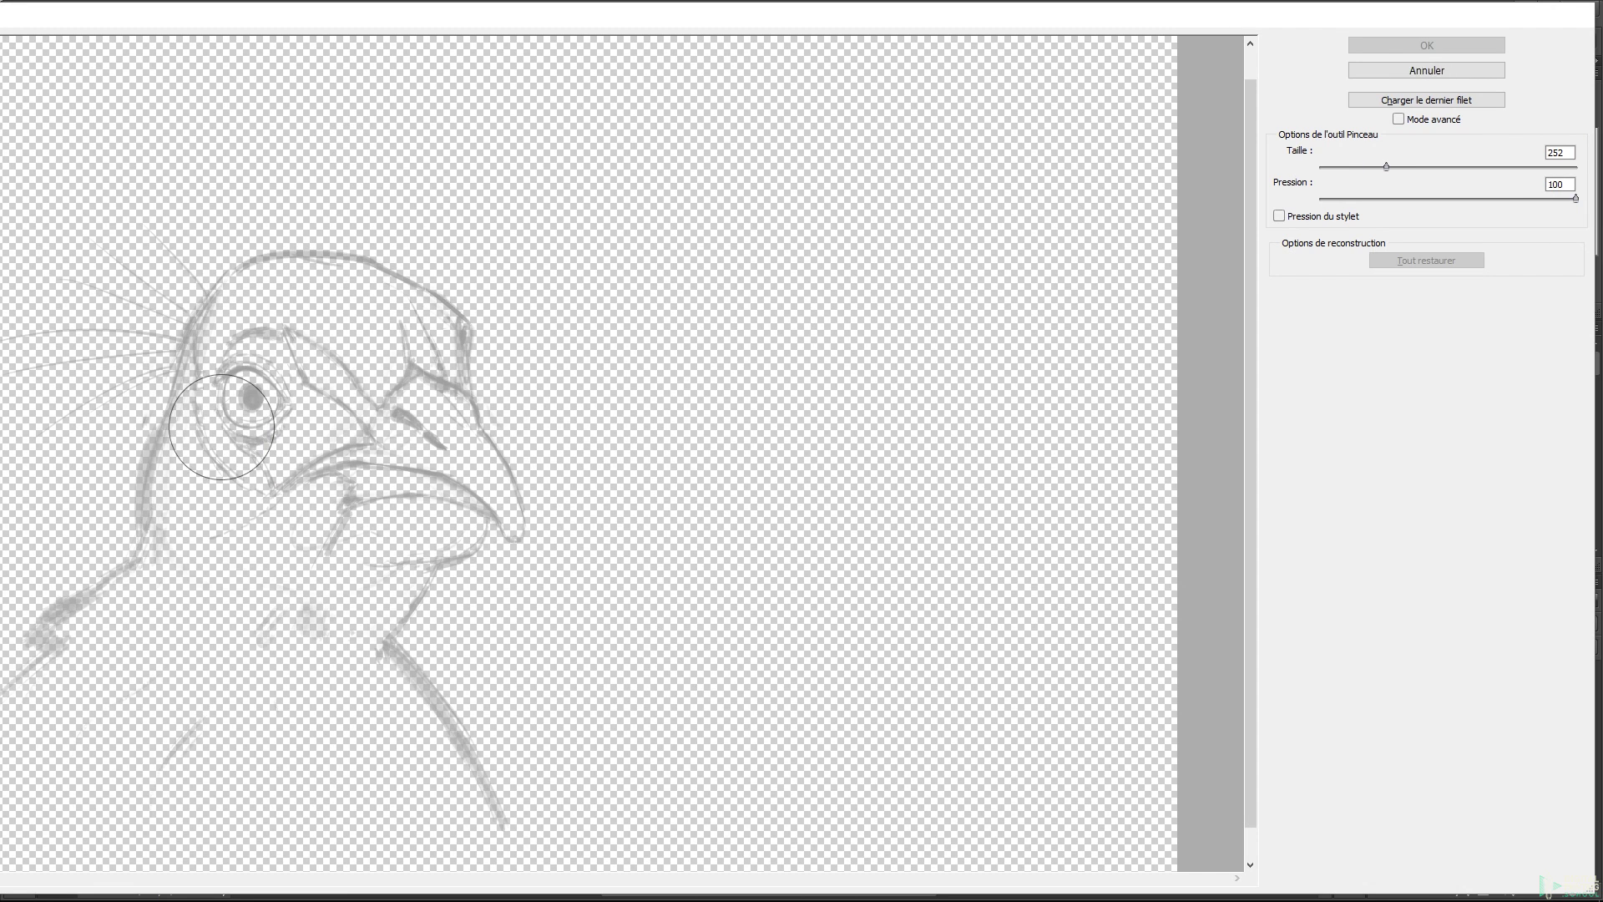
drag(376, 501, 468, 517)
key(Return)
- Add a new layer, merge it into the sketch, and touch up the sketch lines
key(b)
key(ctrl+shift+alt+n)
key(ctrl+e)
mouse_move(743, 514)
mouse_down()
mouse_move(757, 520)
mouse_move(668, 501)
mouse_move(718, 541)
mouse_move(709, 552)
mouse_up()
- Touch up the lines near the beak and neck with the eraser and brush
key(e)
key(b)
key(e)
key(b)
key(e)
key(b)
key(e)
mouse_move(755, 613)
mouse_down()
mouse_move(733, 685)
mouse_move(686, 710)
mouse_up()
key(b)
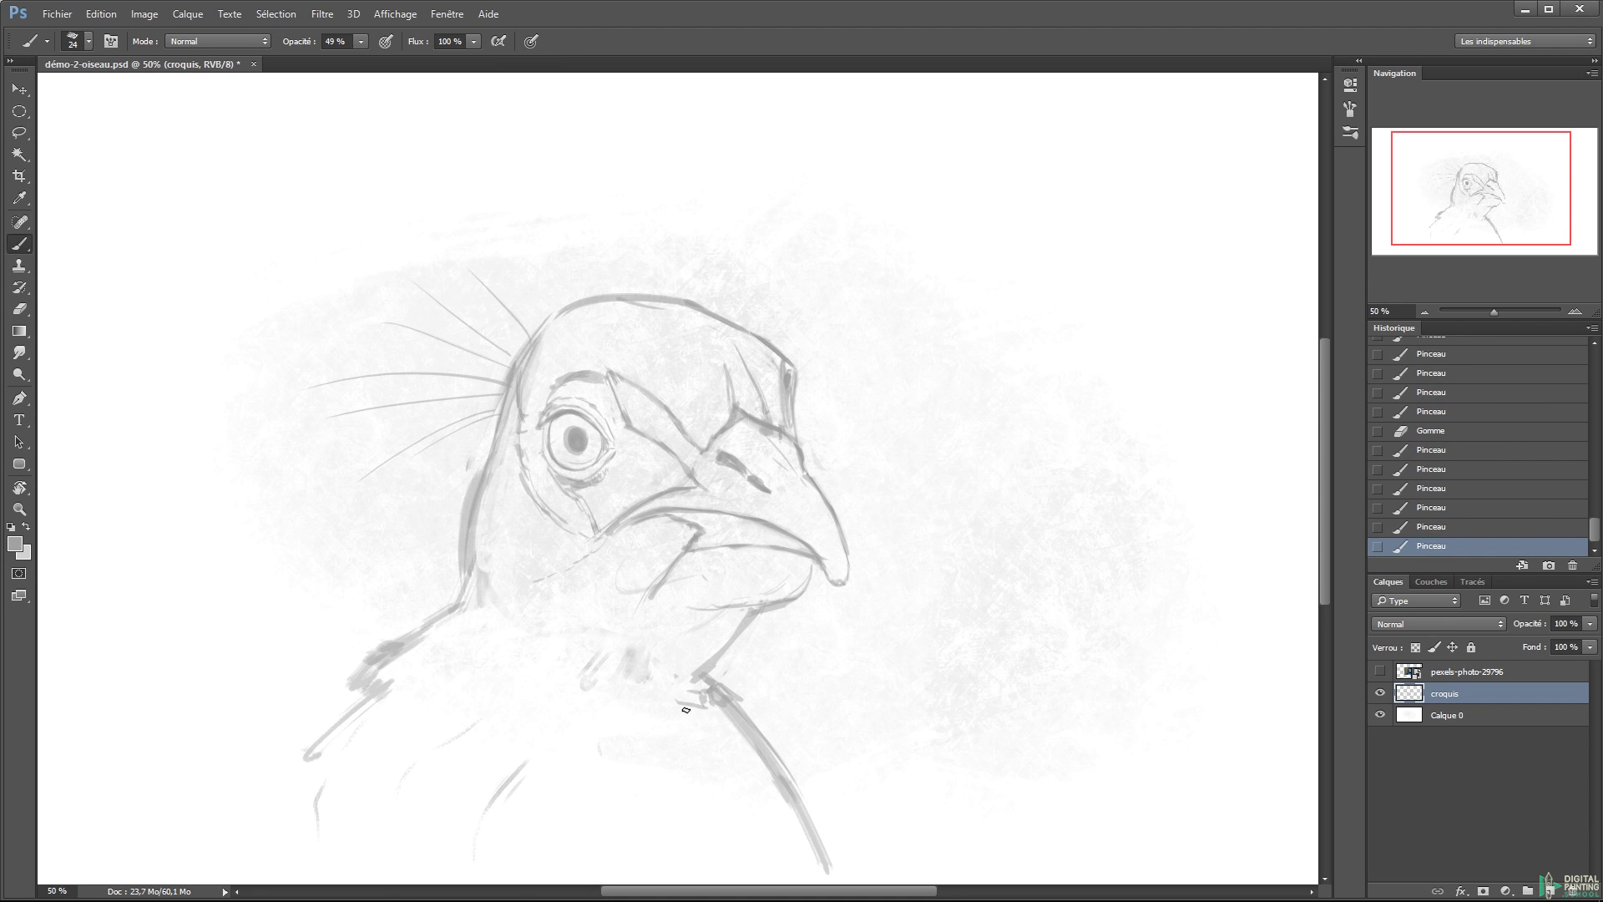
- Erase a stray beak line and clean up the lines near the eye and beak
key(e)
drag(718, 543, 672, 518)
key(b)
key(e)
drag(789, 426, 778, 374)
key(b)
mouse_move(584, 489)
mouse_down()
mouse_move(589, 551)
mouse_move(669, 560)
mouse_up()
key(e)
- Add a base layer below the sketch and pick a blue paint colour
key(ctrl+shift+alt+n)
key(ctrl+bracketleft)
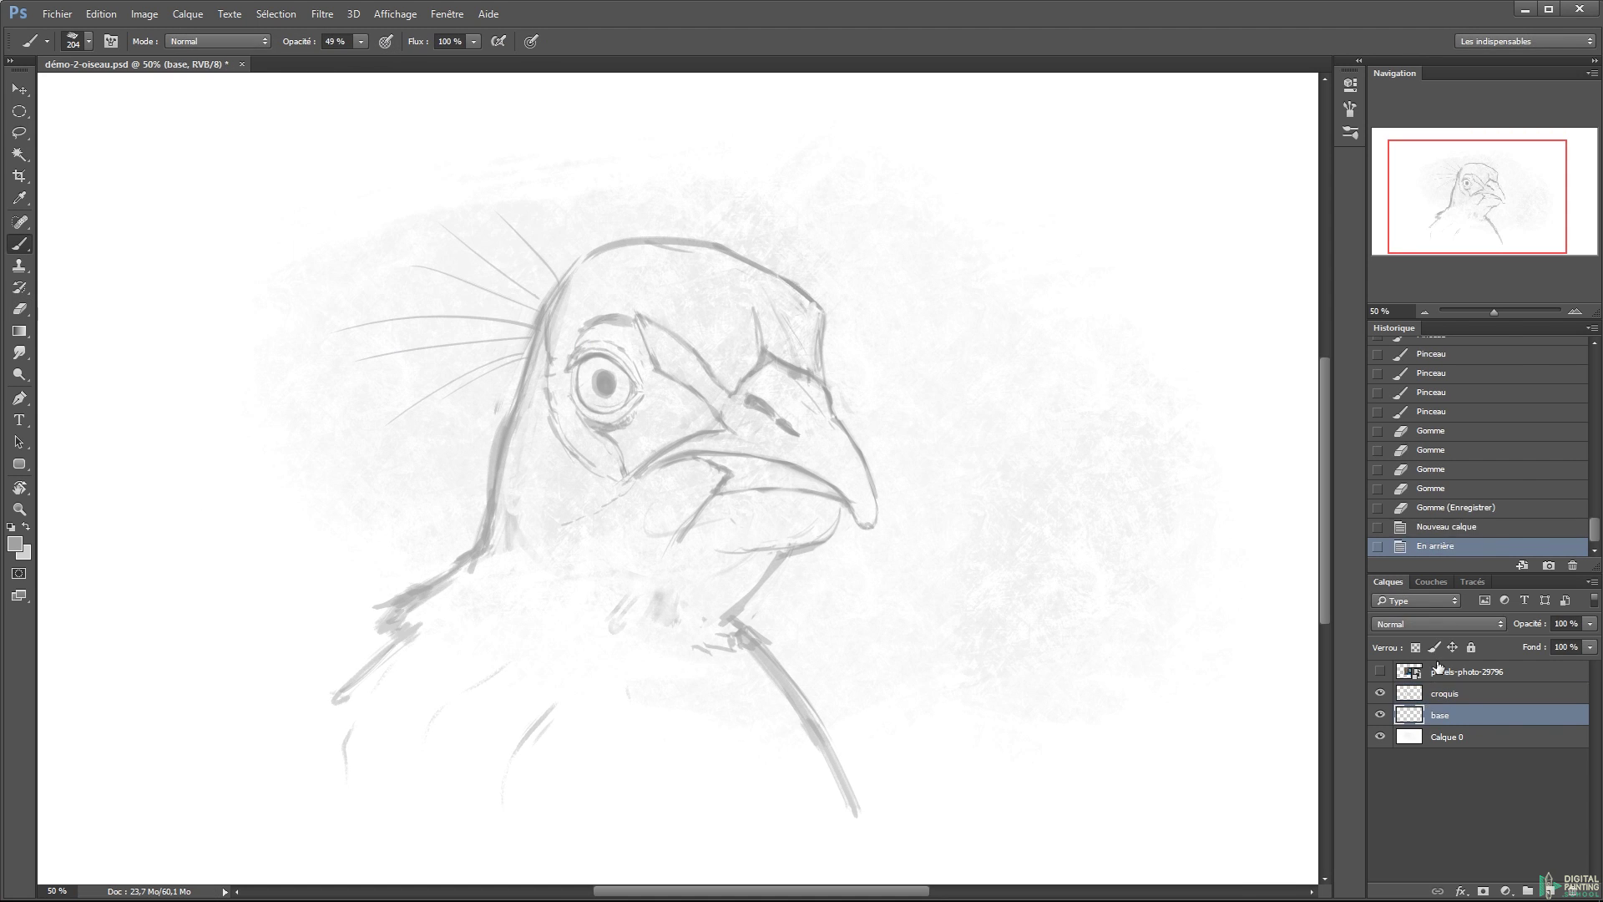
key(i)
click(14, 544)
click(1167, 309)
key(b)
- Paint blue over the eye, cheek and face, then fill the neck using a soft round brush
drag(559, 254, 685, 467)
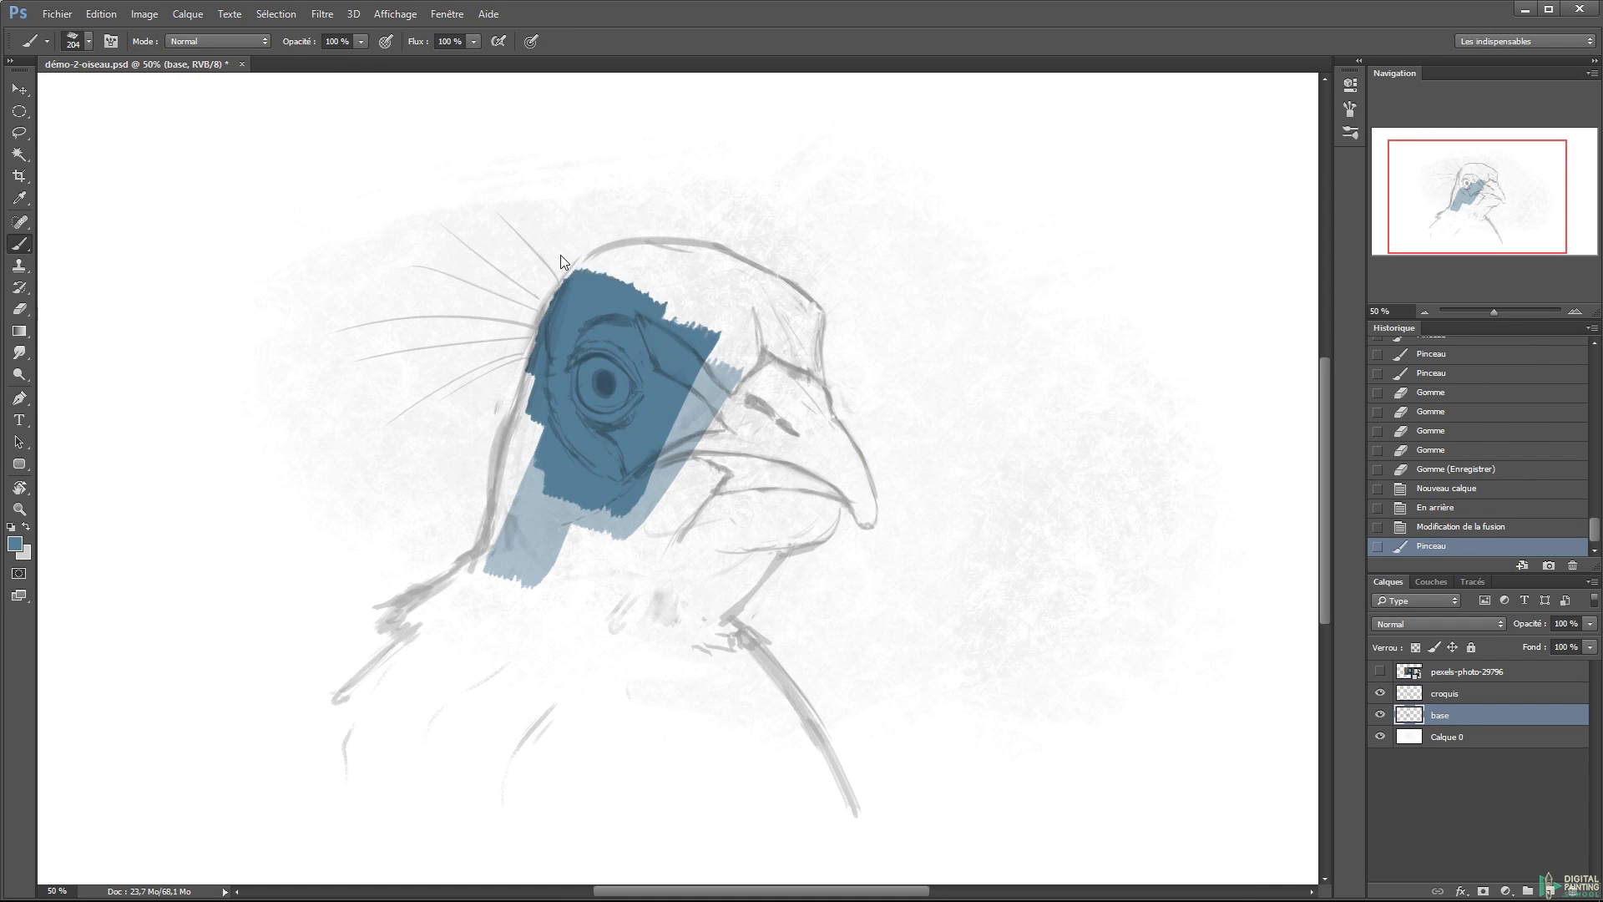
drag(635, 250, 793, 501)
right_click(622, 489)
mouse_move(535, 418)
mouse_down()
mouse_move(584, 685)
mouse_move(517, 585)
mouse_up()
double_click(695, 666)
drag(434, 735, 668, 718)
- With a bigger brush, fill the head and left neck edges and a wide chest band in blue
key(F5)
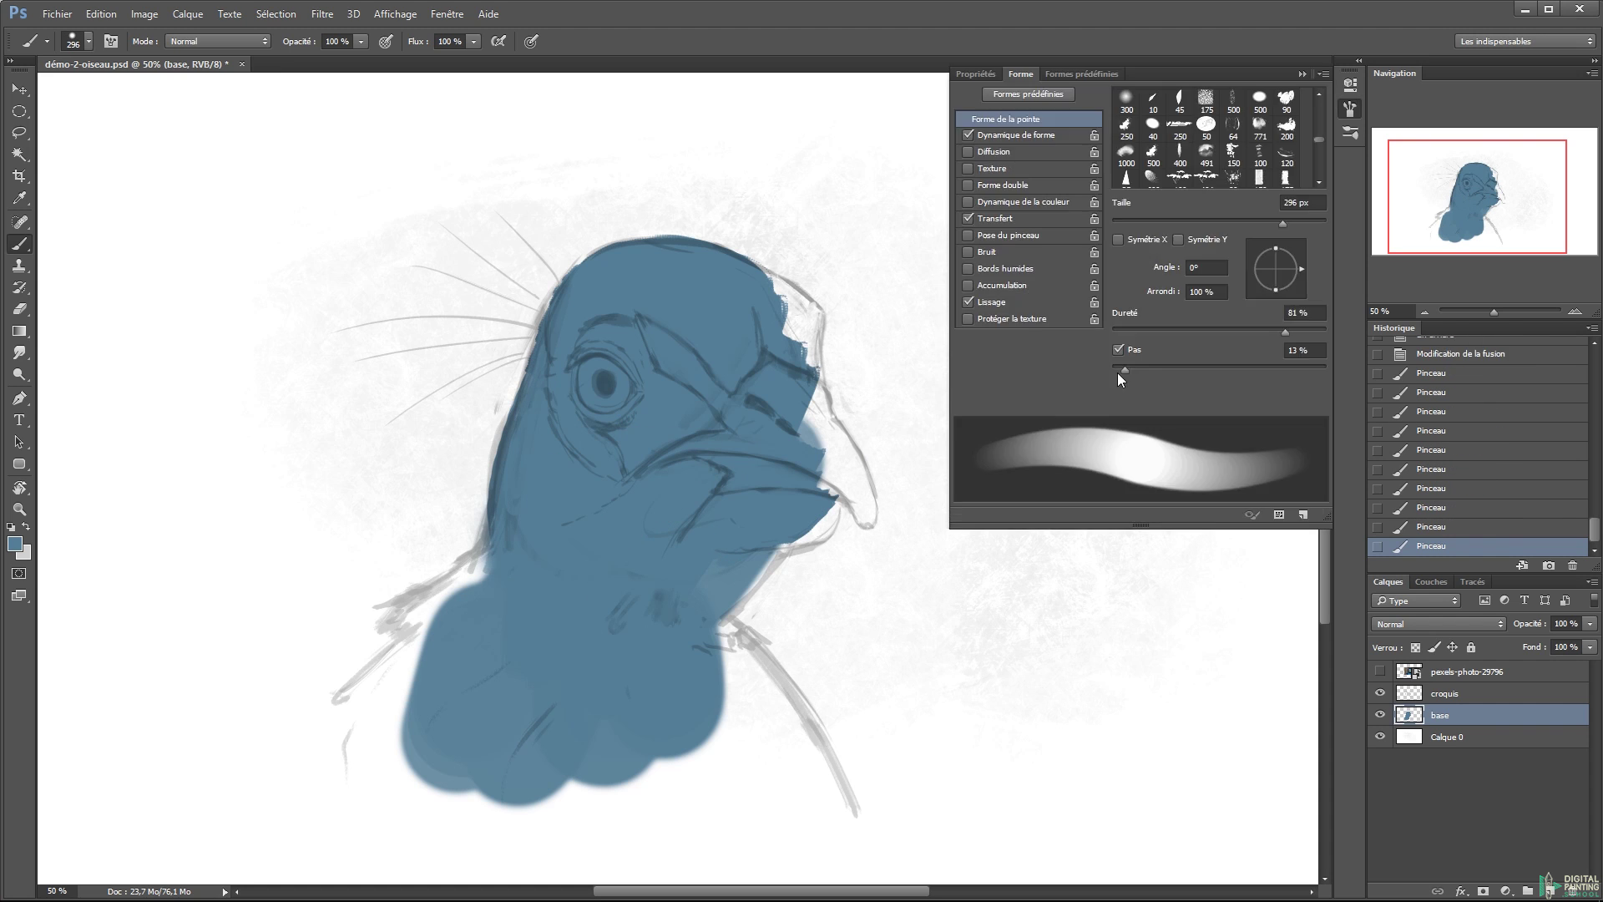
key(F5)
drag(802, 292, 755, 389)
drag(570, 303, 400, 614)
key(bracketright)
key(bracketright)
key(bracketright)
drag(342, 793, 818, 802)
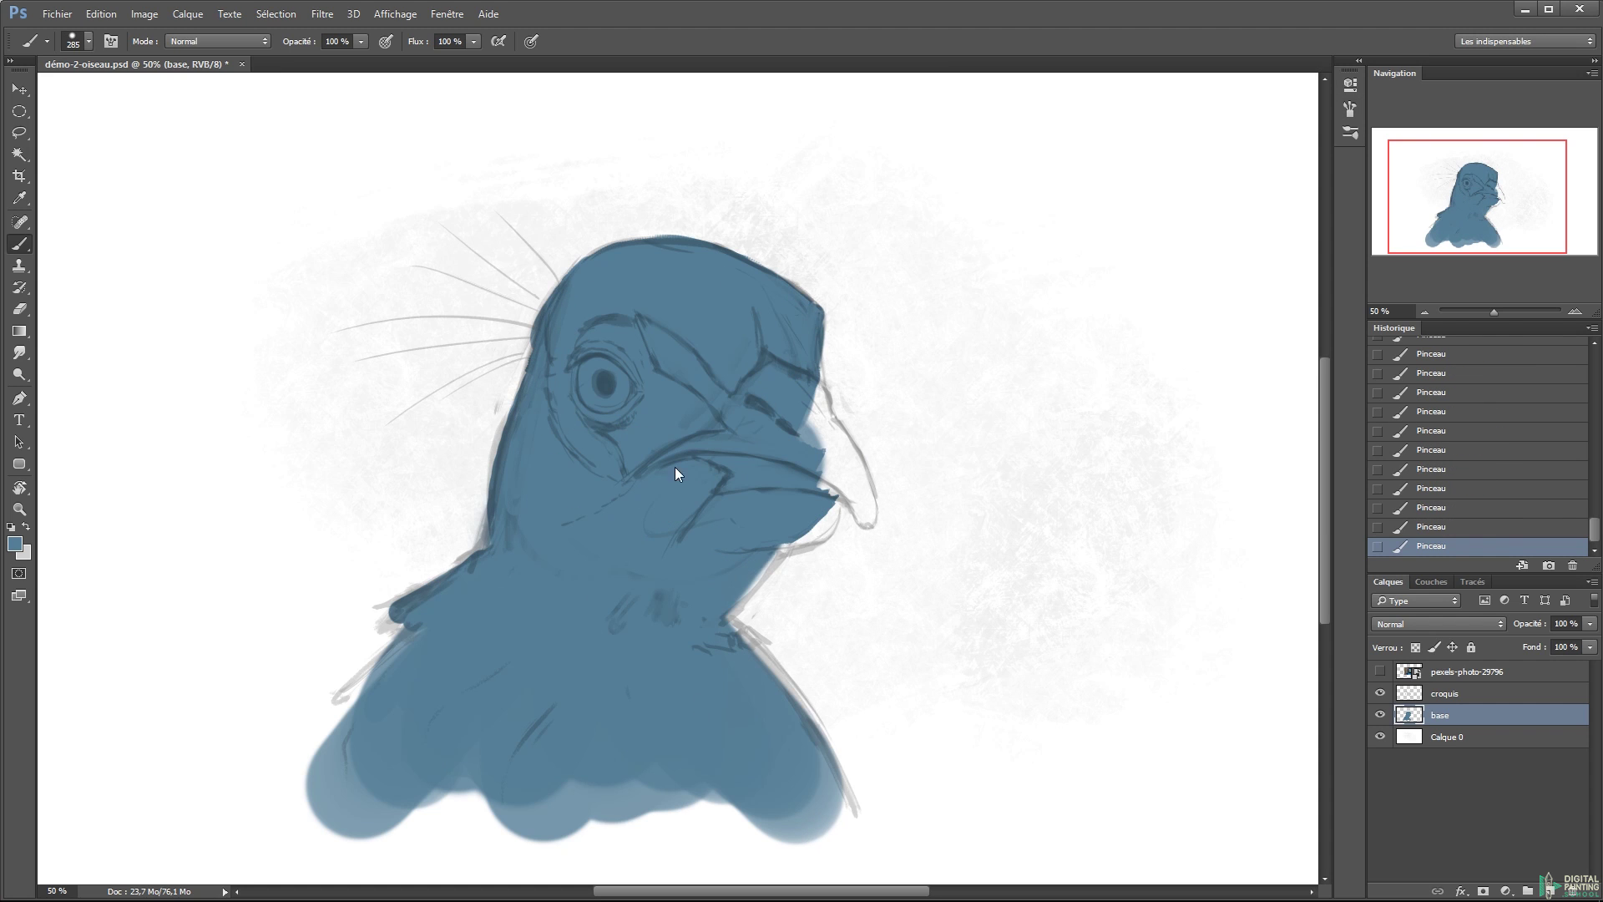
- Paint the whole beak grey
click(15, 543)
click(1116, 312)
drag(801, 375, 731, 485)
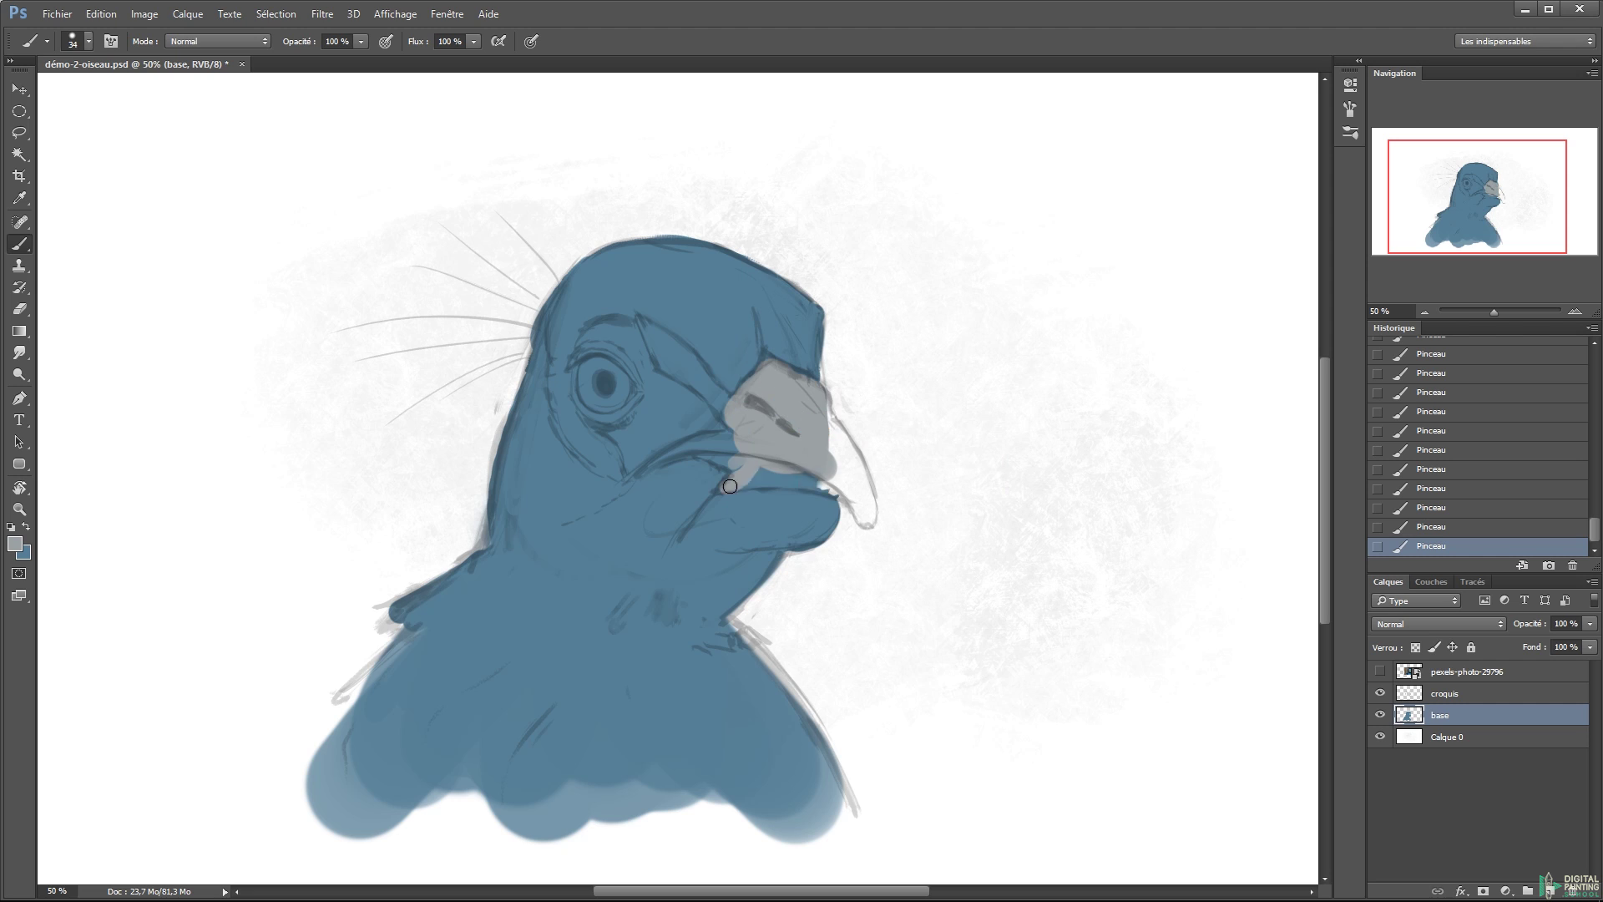
drag(827, 401, 868, 491)
- Paint a white brow stripe, eye patch and lower-beak edge, then add a background layer
drag(643, 326, 742, 419)
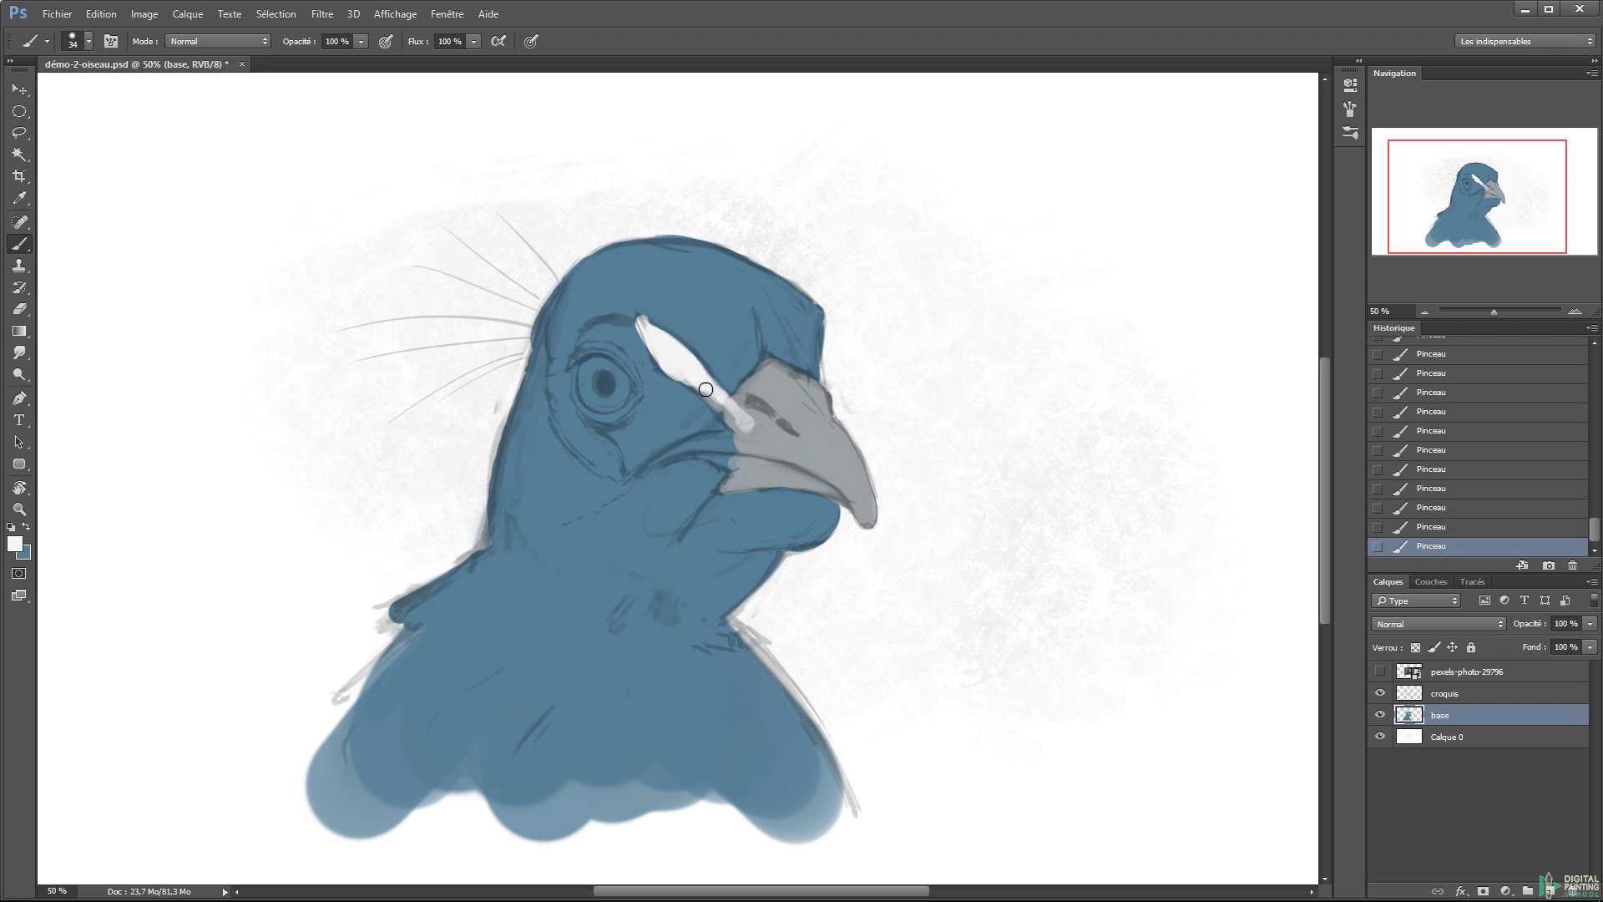
drag(551, 367, 613, 472)
drag(776, 476, 680, 455)
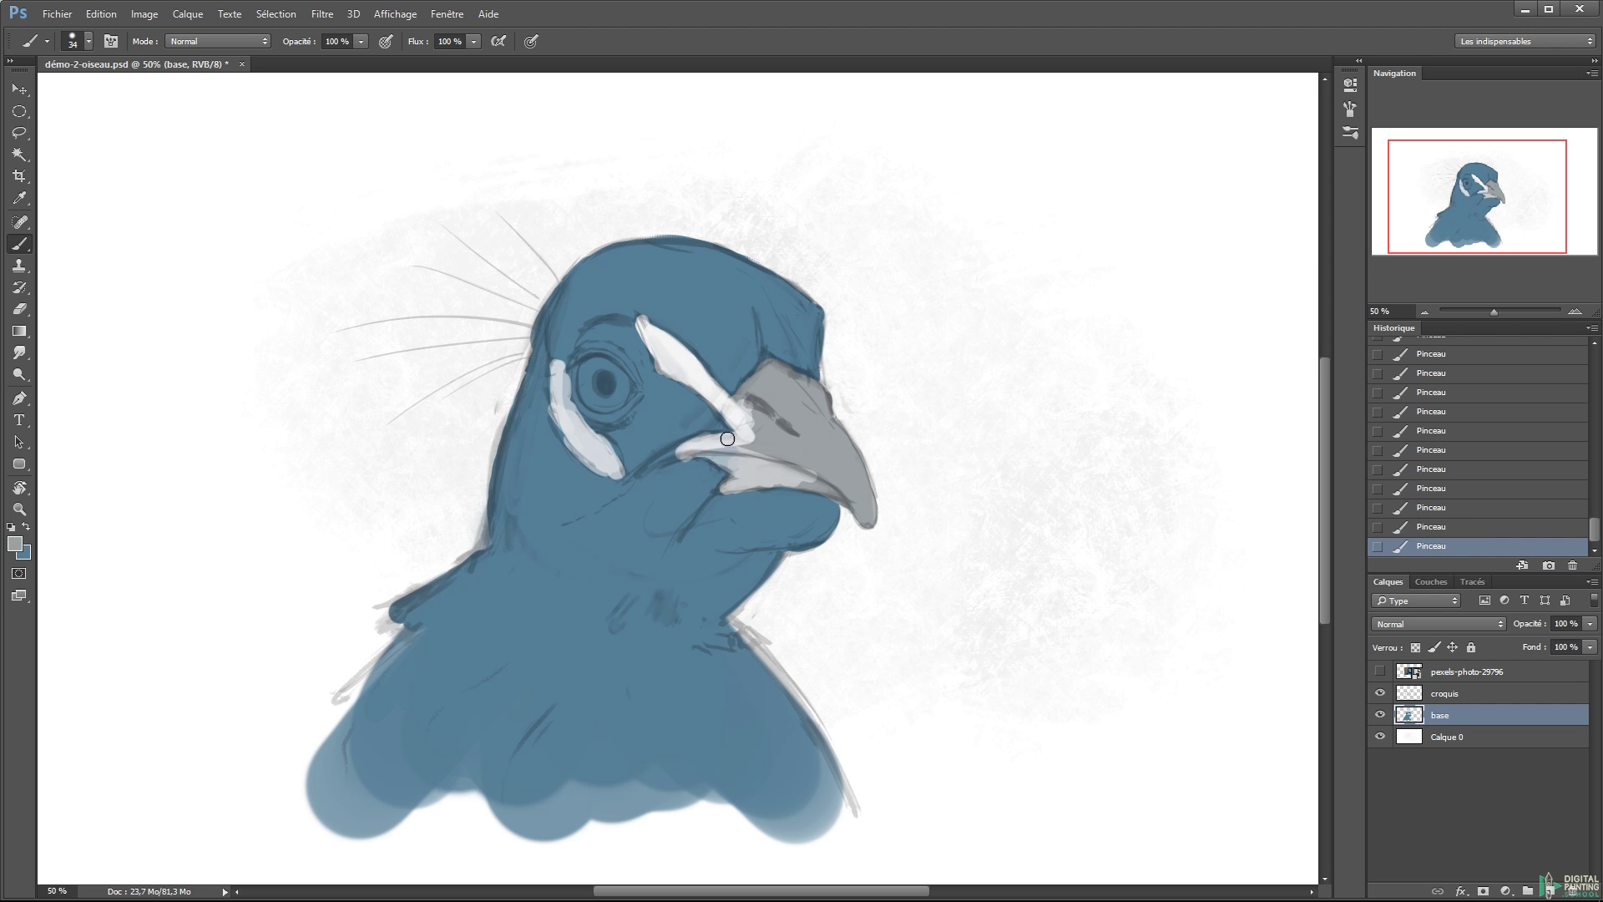
key(bracketright)
key(bracketright)
key(bracketright)
drag(844, 468, 764, 438)
key(ctrl+shift+n)
click(14, 544)
- Paint dark brown behind the bird with a large brush
click(794, 476)
click(1117, 311)
mouse_move(918, 251)
mouse_down()
mouse_move(1252, 771)
mouse_move(931, 187)
mouse_move(1131, 548)
mouse_up()
key(bracketright)
key(bracketright)
key(bracketright)
mouse_move(805, 286)
mouse_down()
mouse_move(760, 367)
mouse_move(292, 543)
mouse_up()
- Undo the last background strokes and repaint the left side brown with a smaller brush
click(14, 543)
click(1137, 312)
key(ctrl+alt+z)
key(ctrl+alt+z)
key(bracketleft)
key(bracketleft)
key(bracketleft)
- Pick a new background colour, shrink the brush, and set paint opacity to 50%
key(bracketleft)
key(bracketleft)
drag(184, 134, 126, 518)
click(14, 543)
click(880, 468)
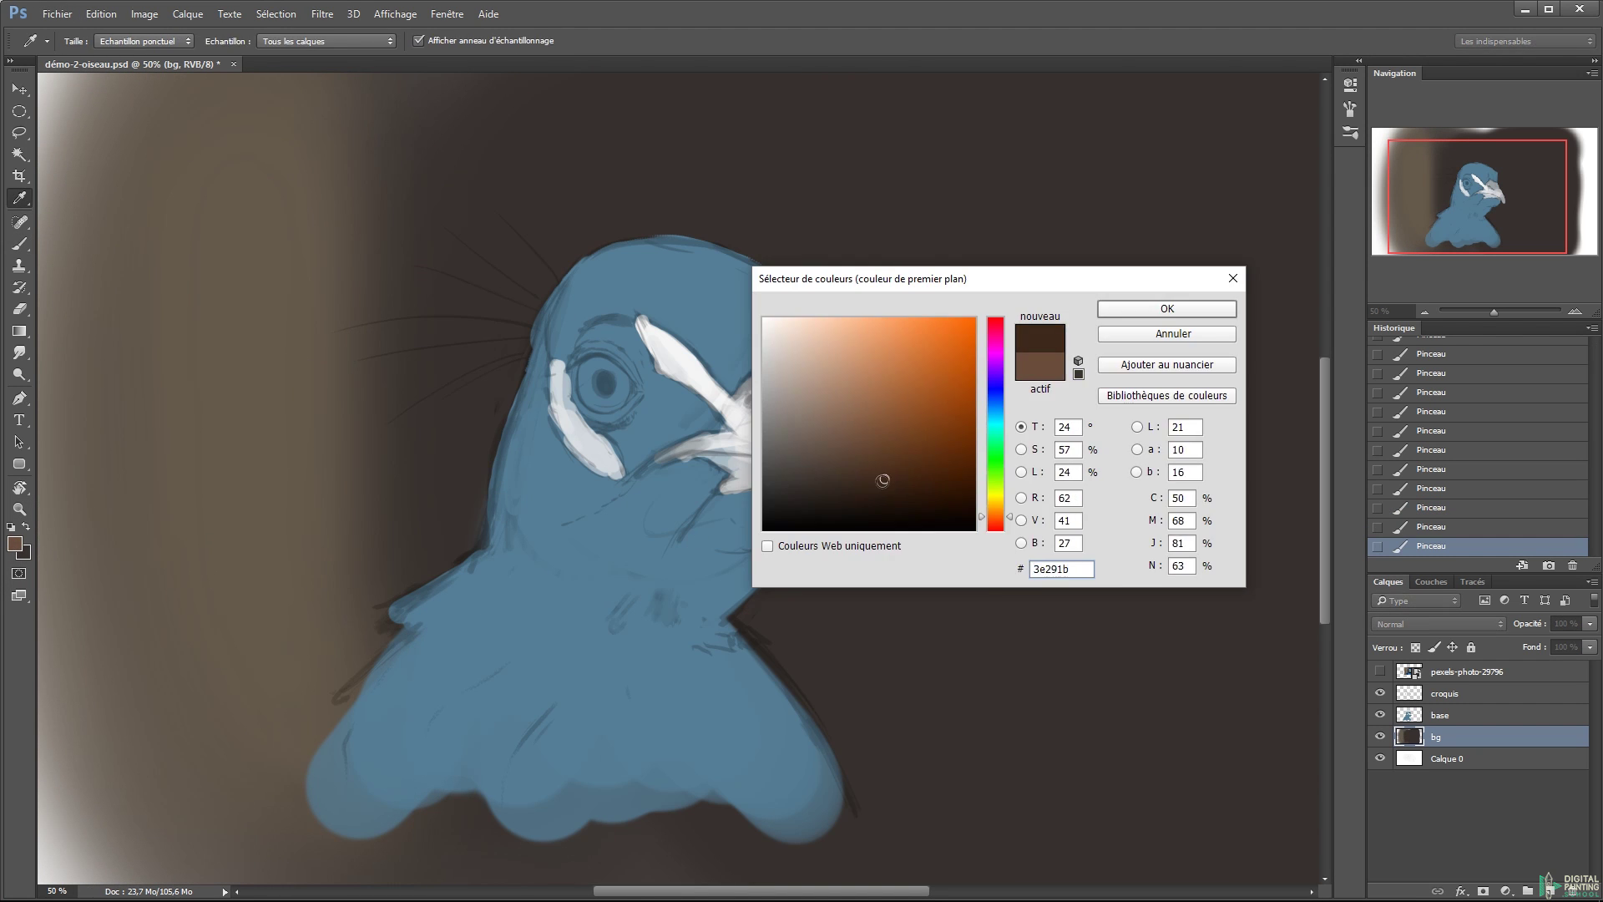
click(1113, 308)
key(bracketleft)
key(bracketleft)
key(5)
- Paint a lighter tan strip down the left side
click(15, 543)
click(849, 397)
click(1113, 308)
drag(269, 504, 333, 261)
- Darken the right background near-black, then add a new layer clipped to the base
click(14, 544)
click(878, 519)
click(1167, 308)
drag(1035, 835, 983, 54)
click(14, 544)
key(Escape)
key(ctrl+shift+alt+n)
- Pick a dark navy blue and paint it across the neck and chest
key(ctrl+alt+g)
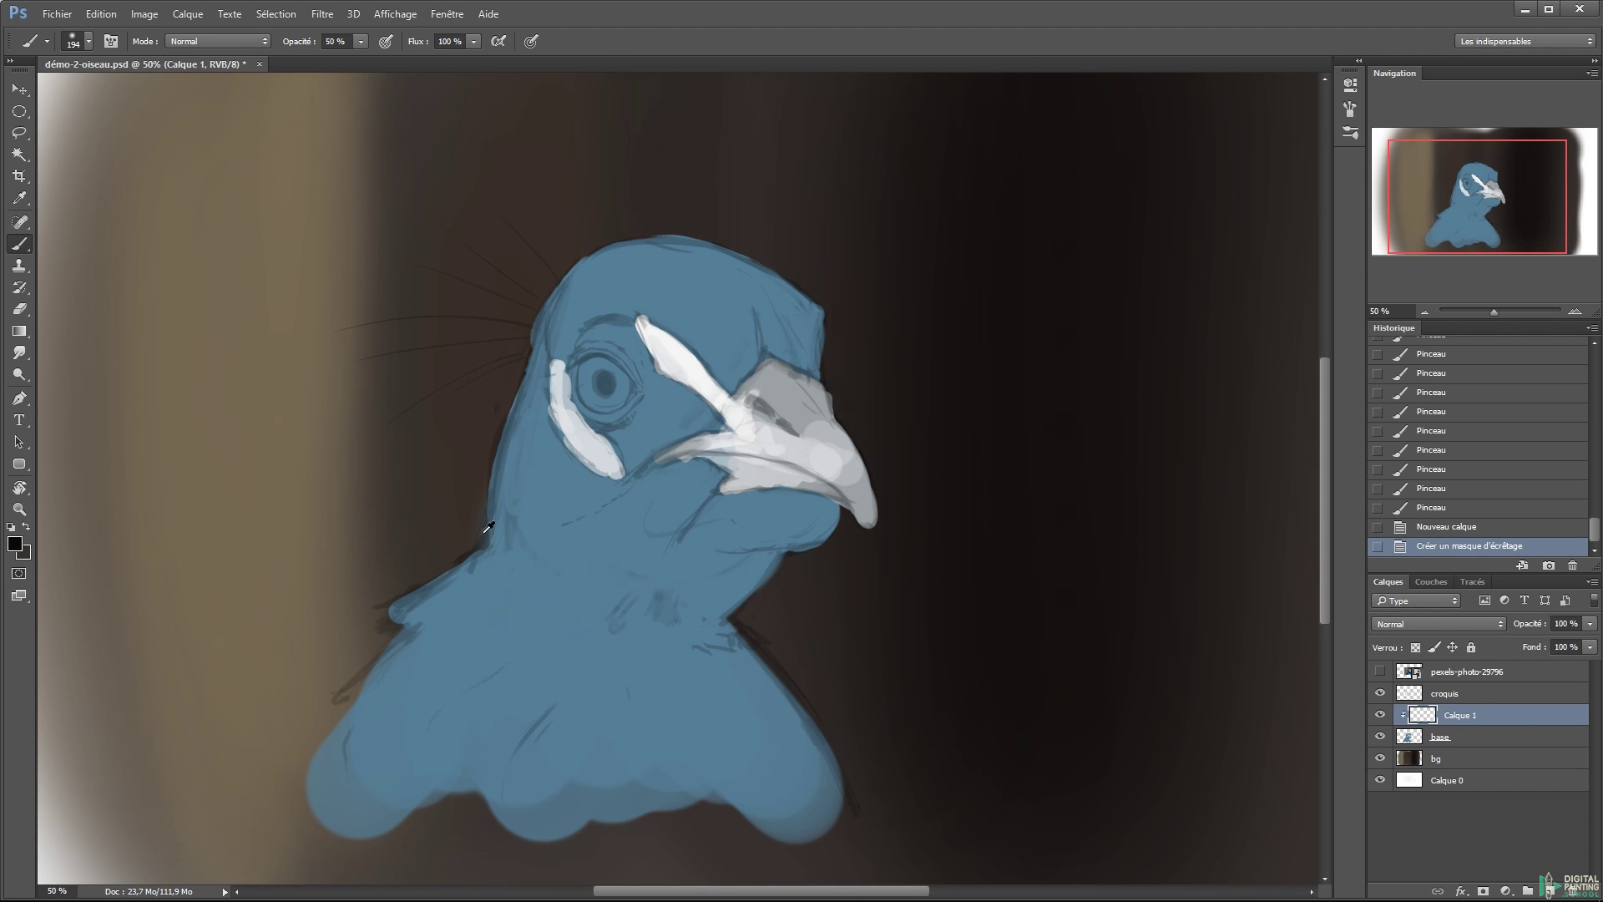
click(14, 544)
click(854, 406)
click(998, 404)
click(920, 447)
click(1167, 308)
key(b)
drag(434, 668, 699, 542)
- Switch brush preset at full opacity and paint dark blue up the neck toward the cheek
click(14, 544)
click(1167, 308)
key(0)
right_click(706, 541)
double_click(918, 715)
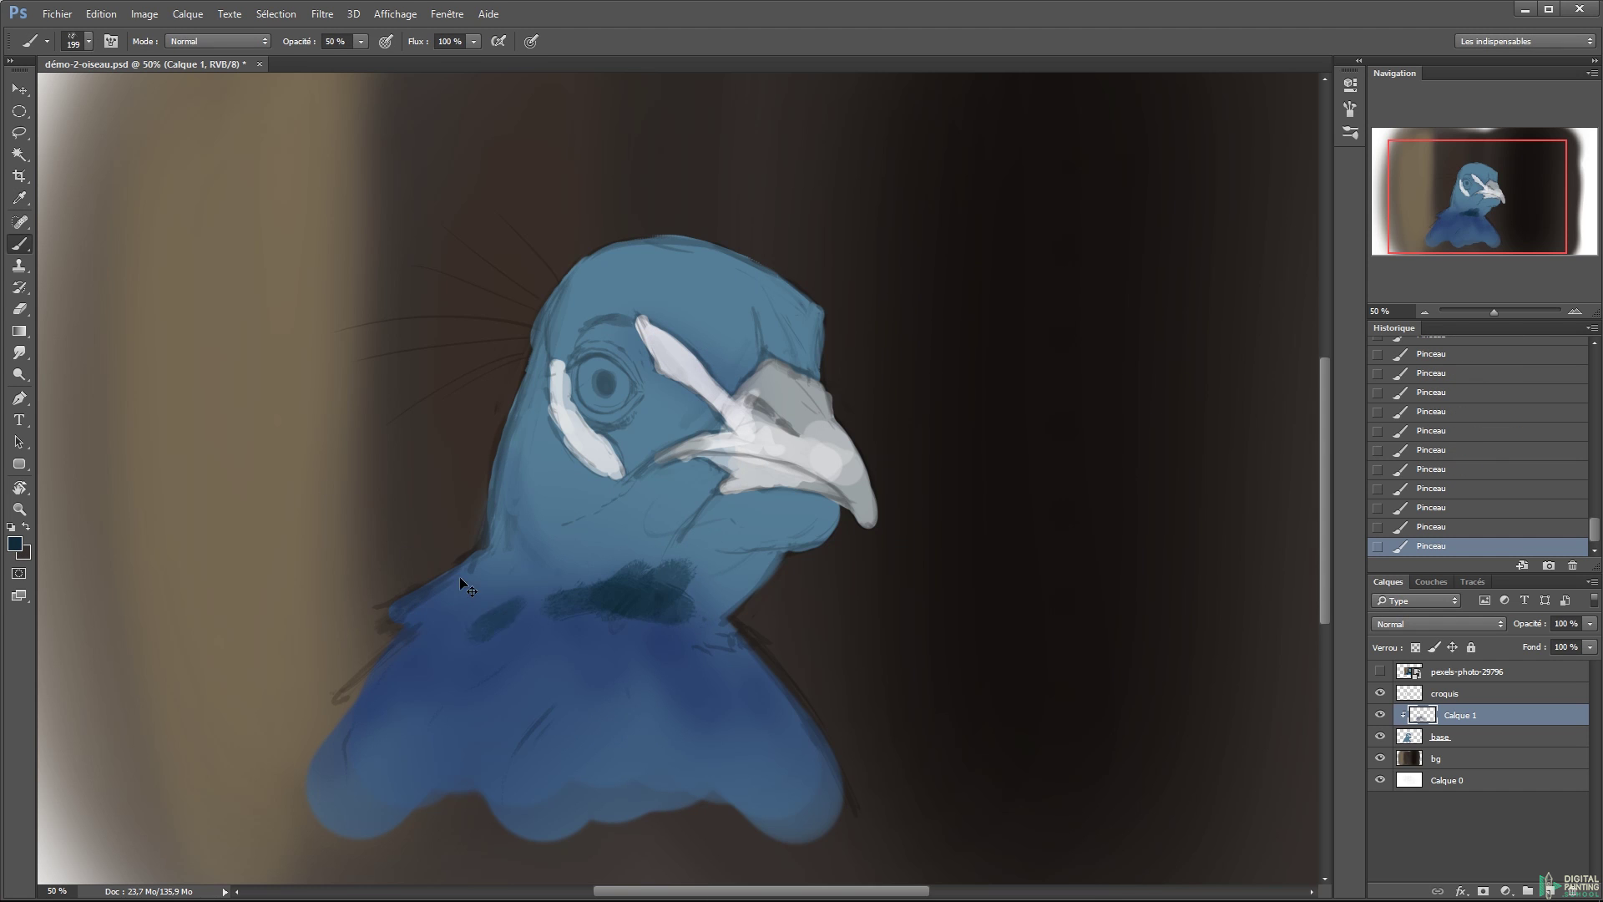
drag(460, 578, 544, 484)
drag(639, 579, 654, 572)
- Paint dark green strokes over the cheek and throat
click(14, 543)
click(1177, 309)
mouse_move(710, 513)
mouse_down()
mouse_move(751, 543)
mouse_move(637, 565)
mouse_up()
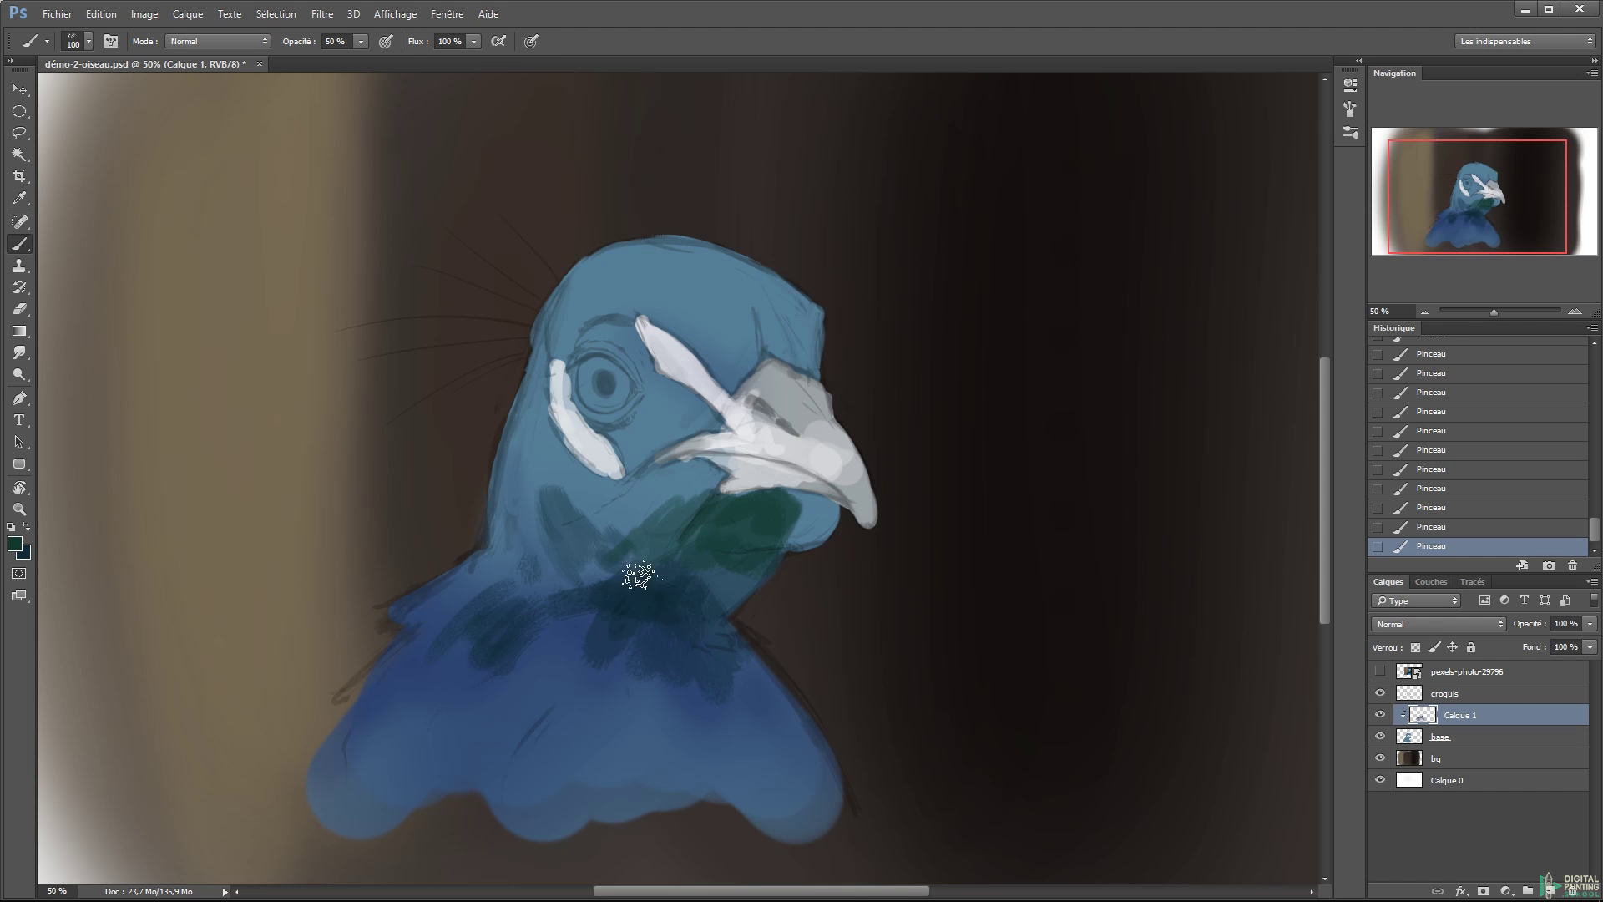
drag(609, 451, 705, 334)
- Tint the top of the head with bright light blue and lavender strokes
click(14, 543)
click(927, 334)
click(1152, 308)
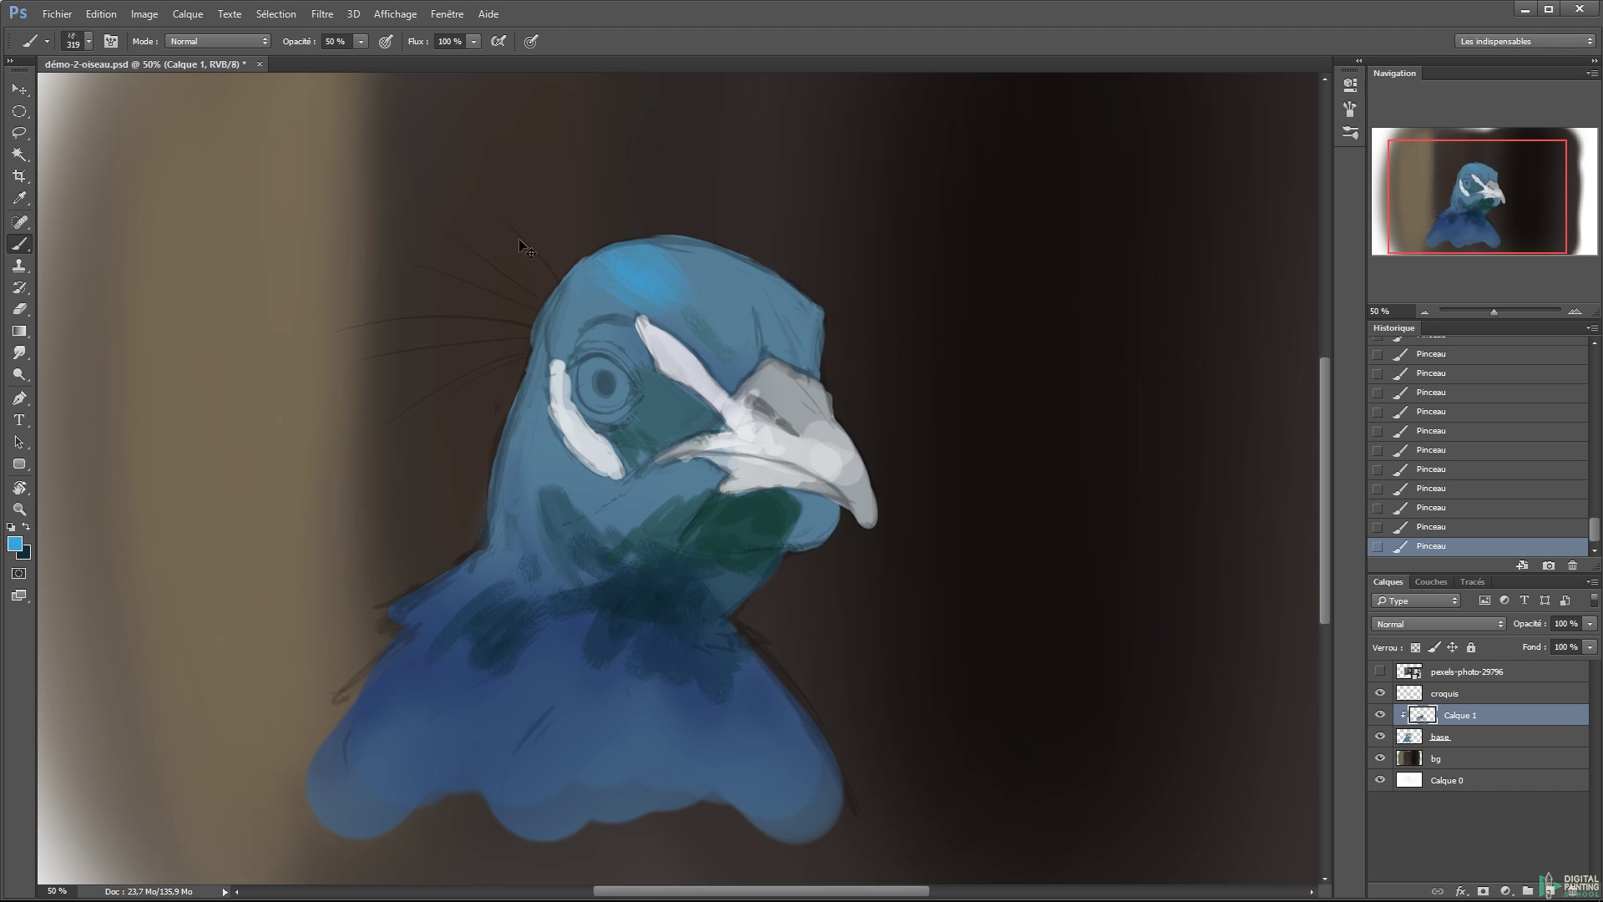
drag(609, 267, 694, 316)
click(15, 543)
click(918, 318)
click(1165, 308)
drag(577, 288, 606, 267)
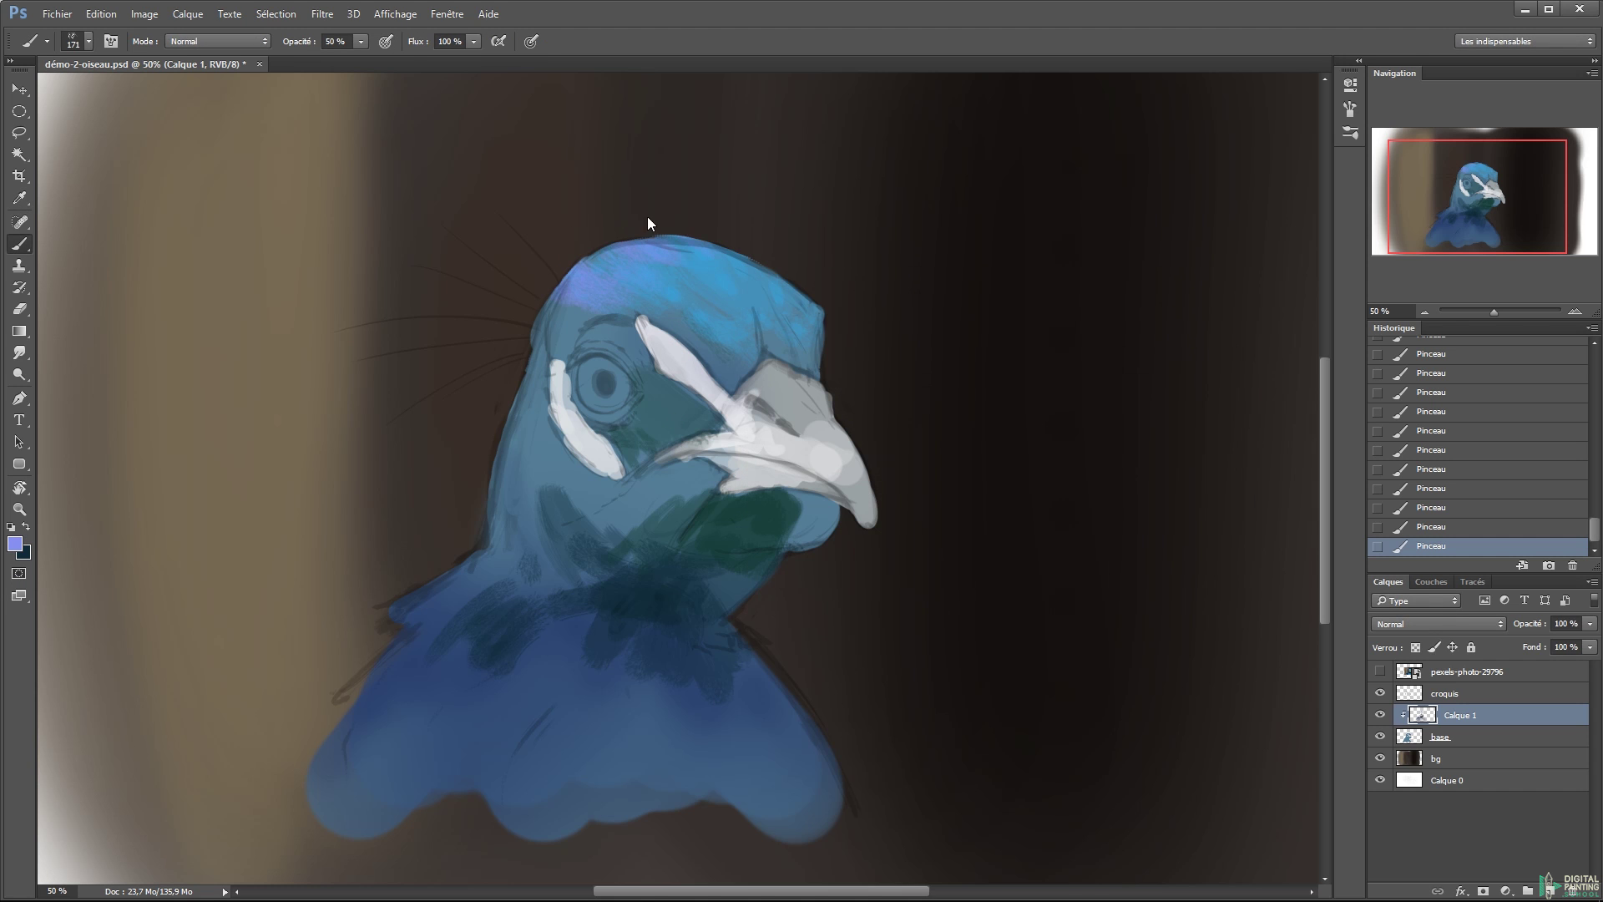
- Add light blue strokes on the neck and chest, and dark navy on the upper chest
drag(534, 501, 497, 559)
drag(635, 659, 668, 810)
drag(484, 693, 467, 785)
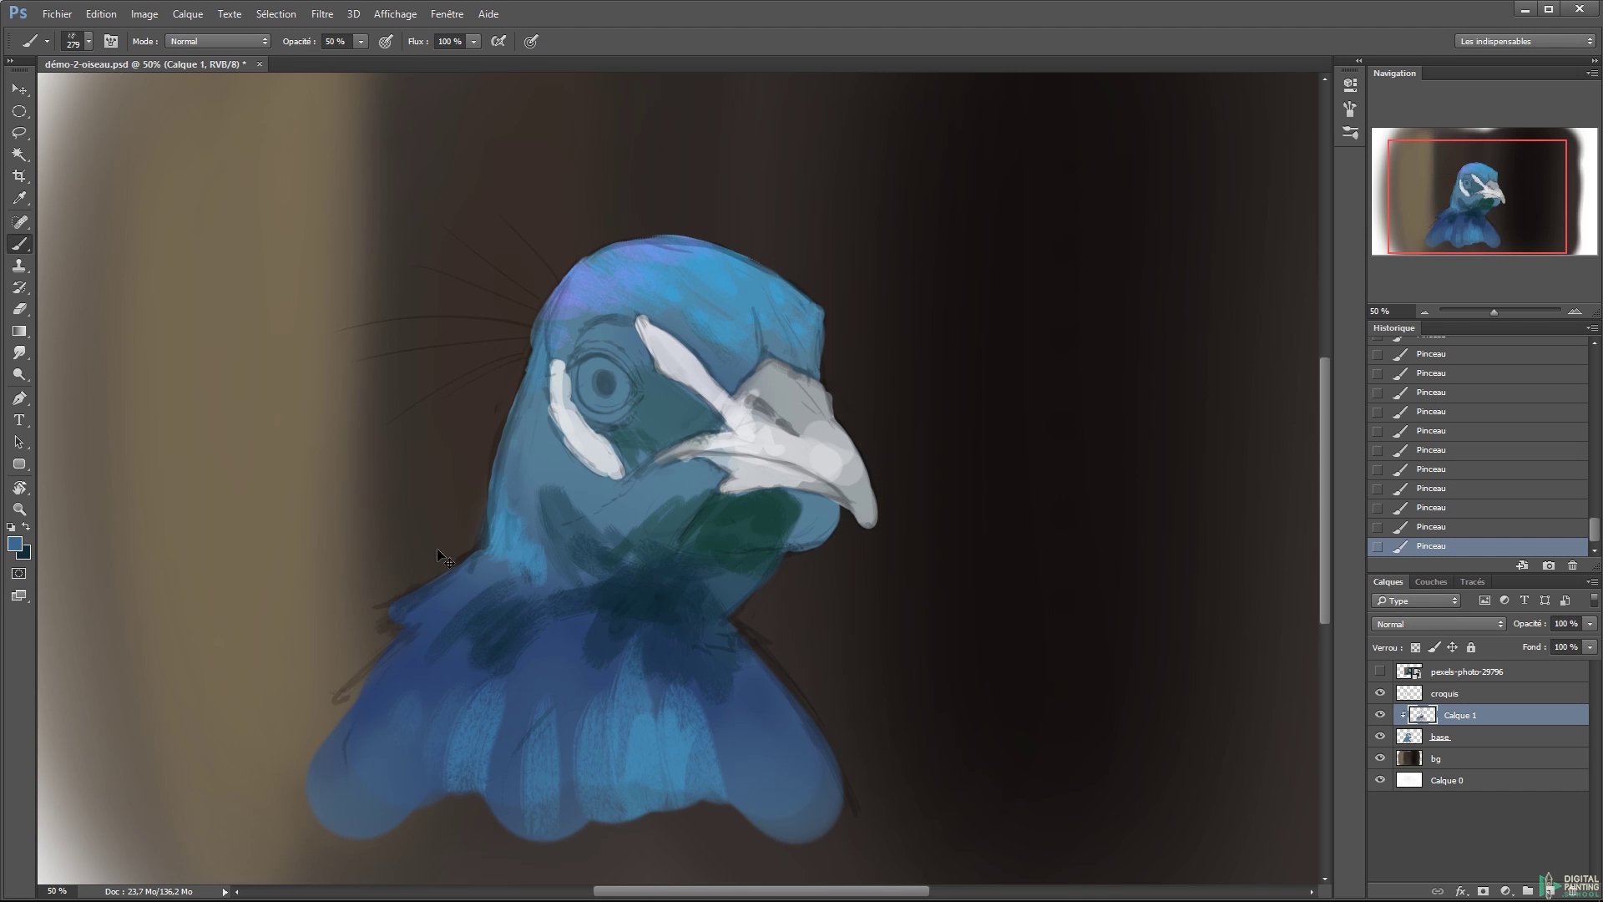
alt+click(609, 639)
drag(451, 576, 530, 619)
- Shade the neck below the eye and the throat with sampled teal, and darken the lower-right neck with navy
alt+click(526, 553)
drag(542, 534, 674, 502)
drag(809, 508, 669, 622)
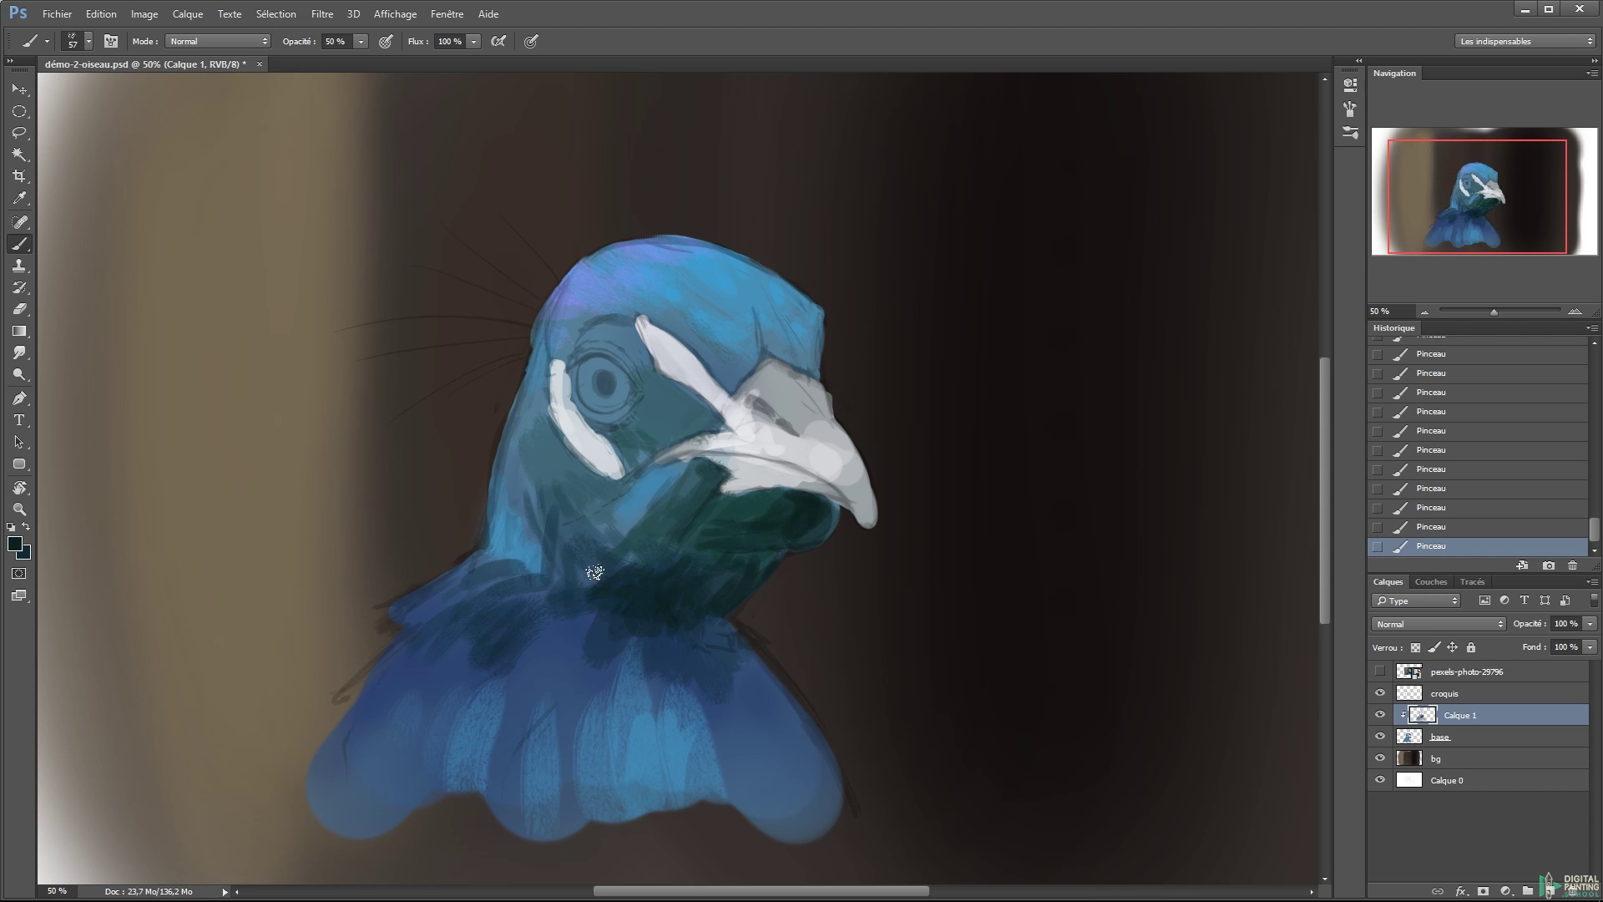
alt+click(734, 704)
drag(733, 704, 801, 835)
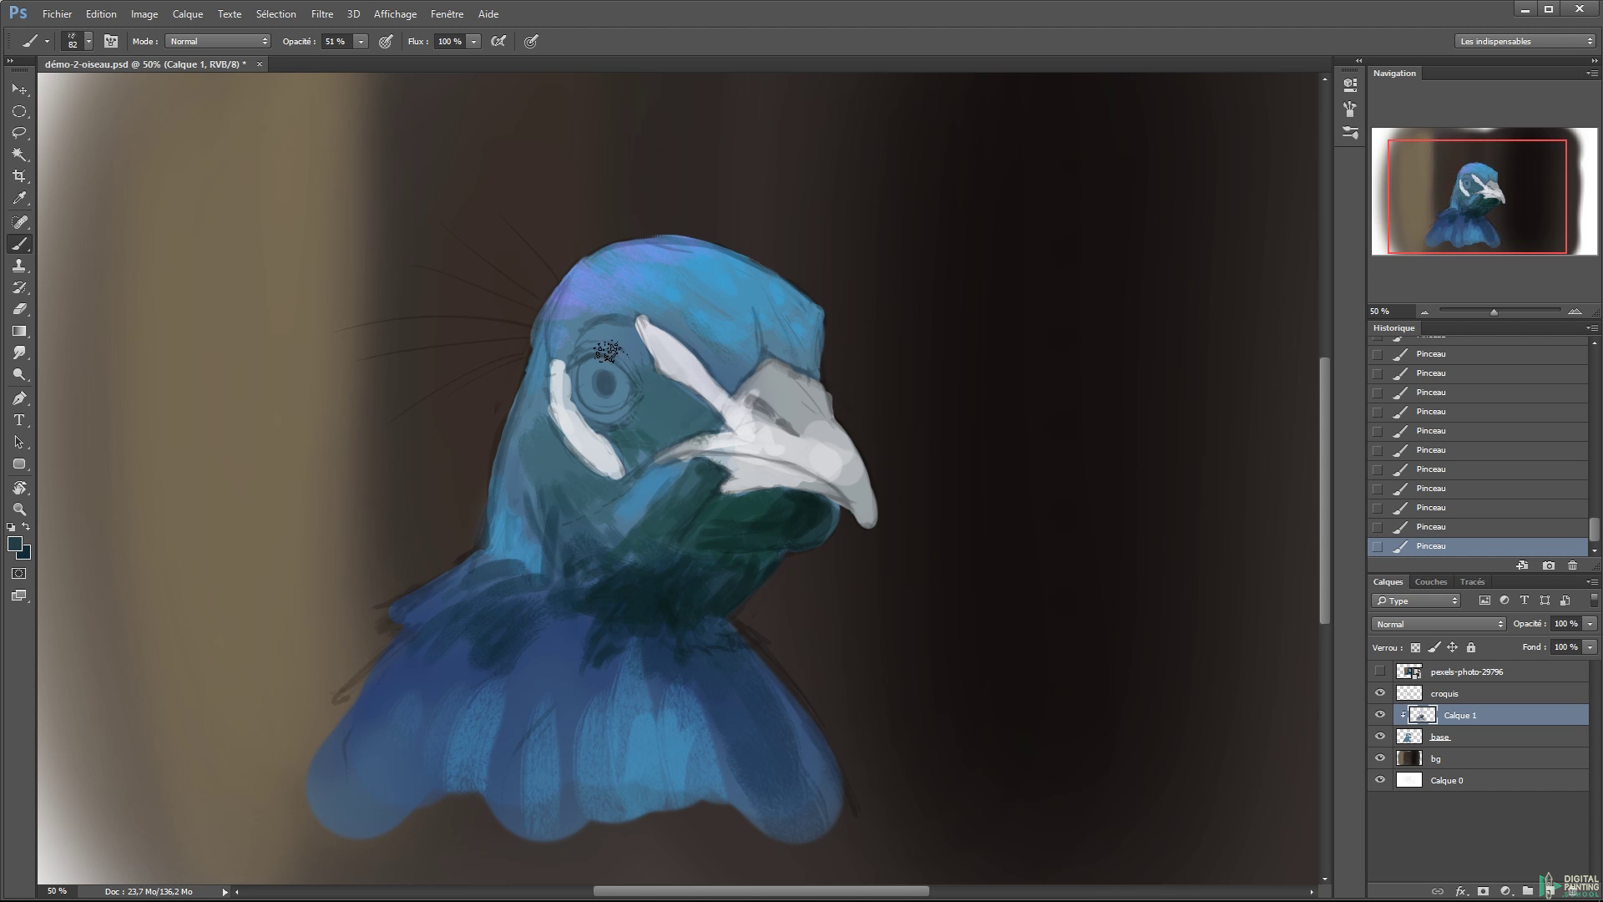
- At 50% opacity, brighten the white patch beside the eye and darken the head edge there
key(bracketleft)
key(bracketleft)
key(bracketleft)
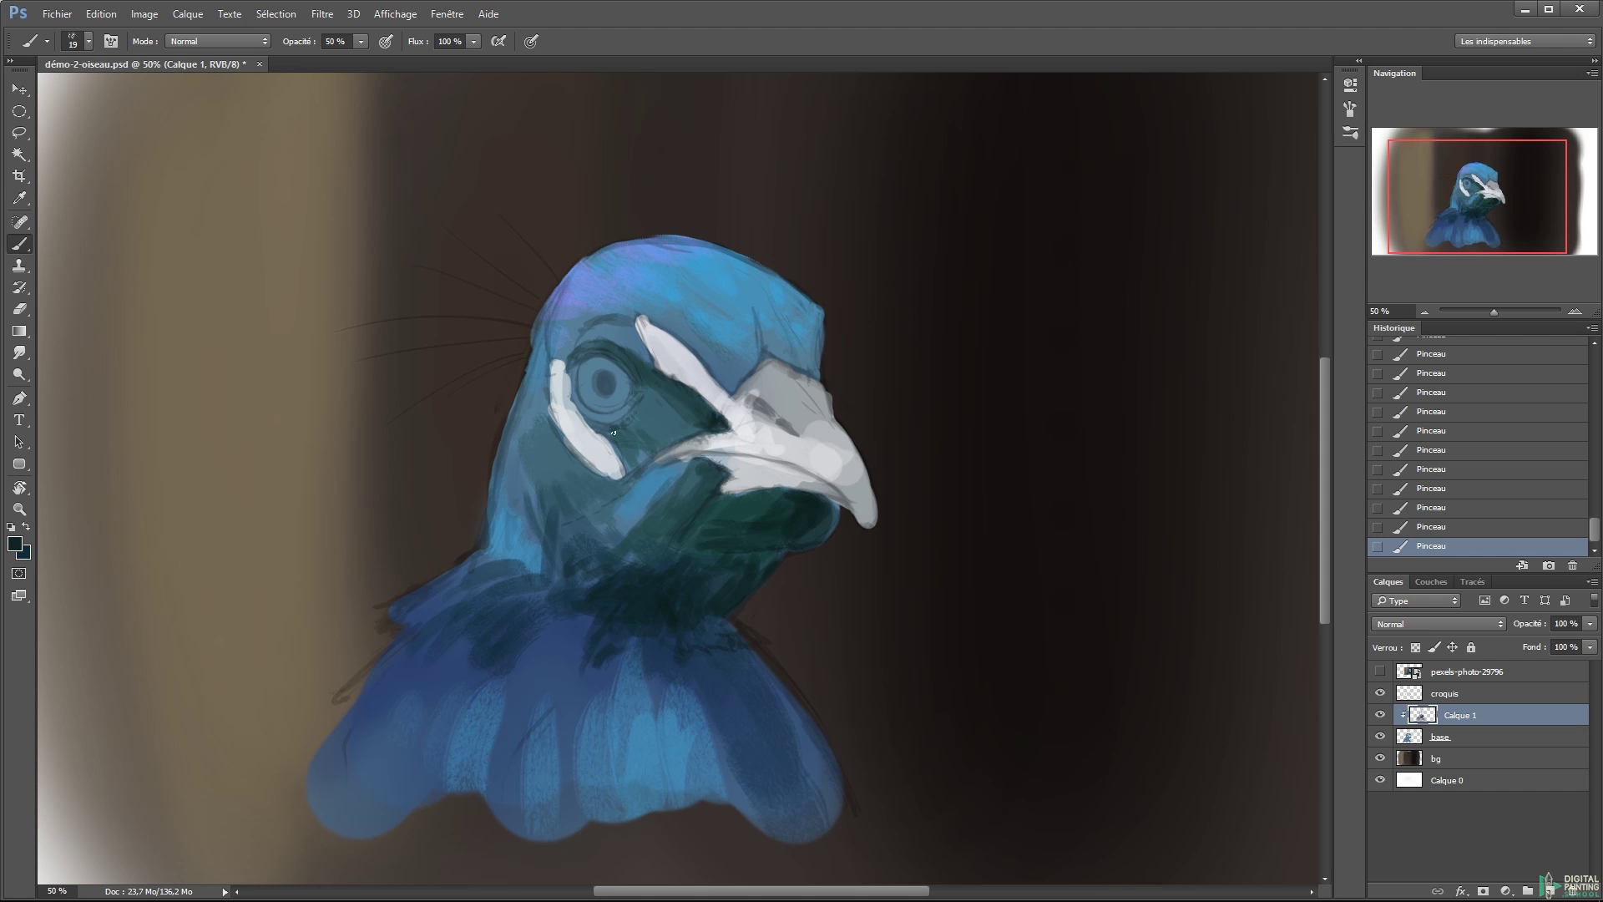
alt+click(580, 403)
key(0)
click(25, 547)
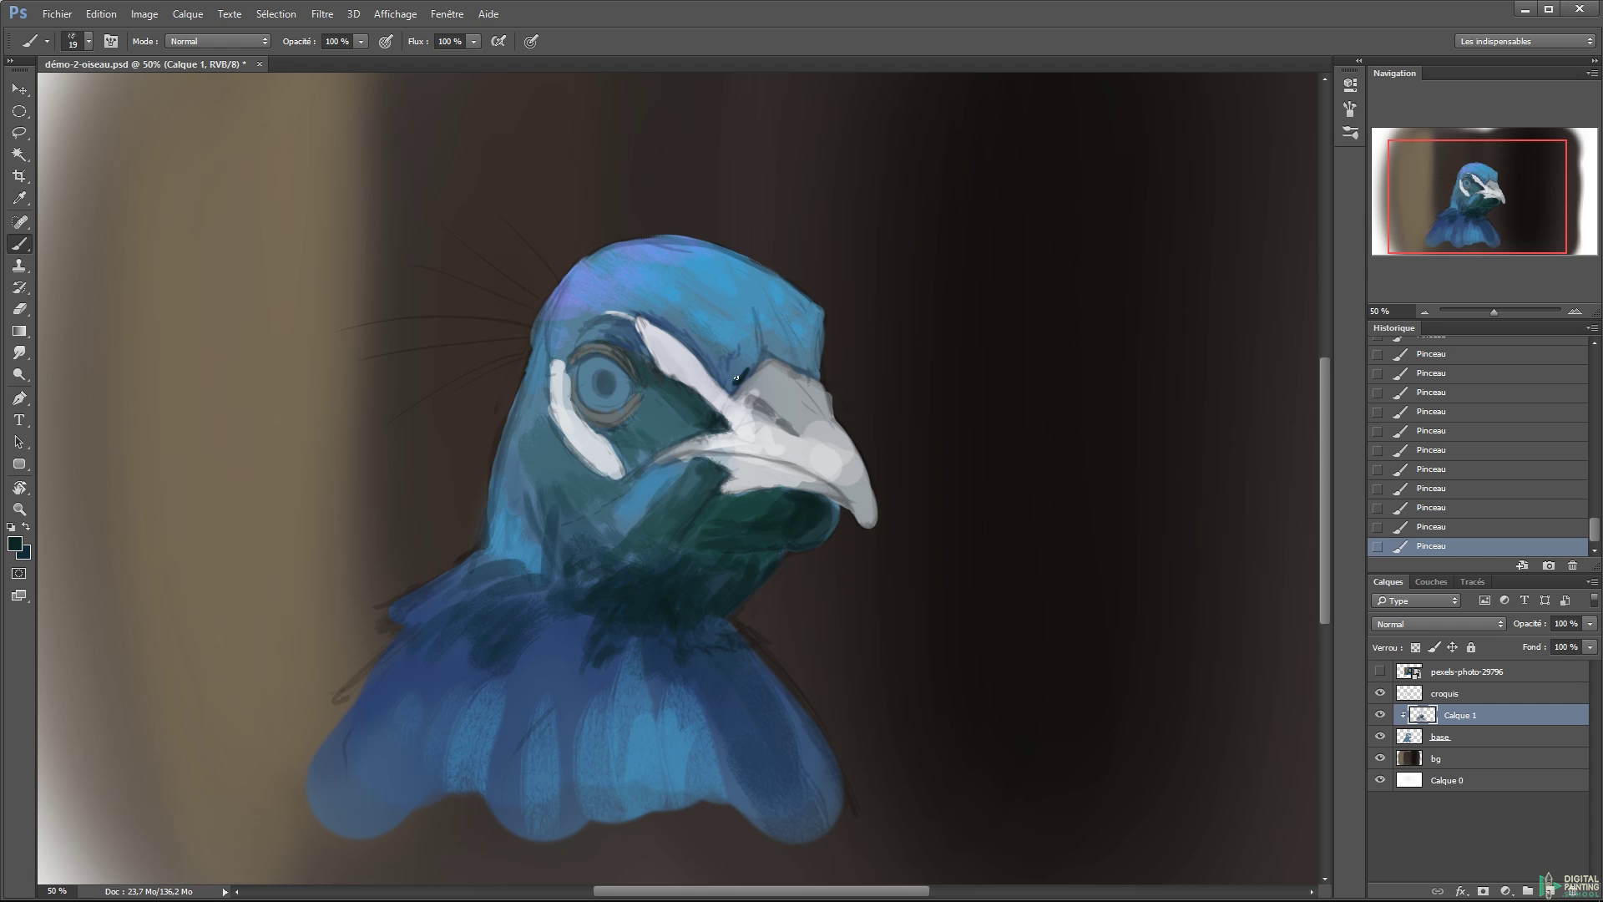
key(bracketright)
key(bracketright)
key(bracketright)
key(5)
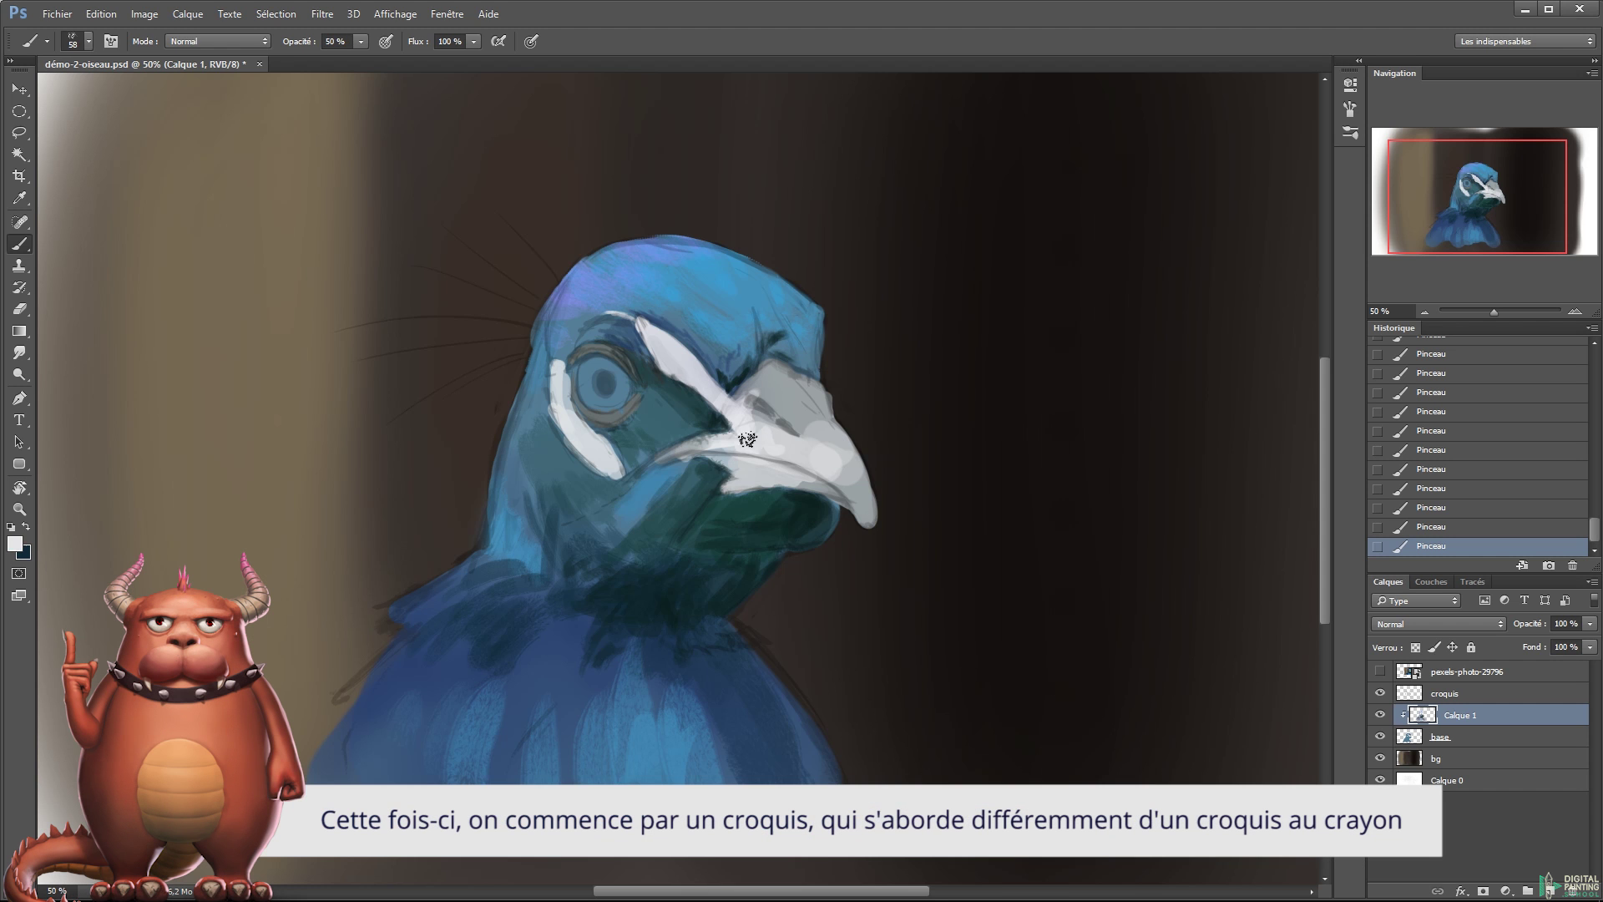
drag(561, 367, 587, 439)
drag(537, 355, 538, 443)
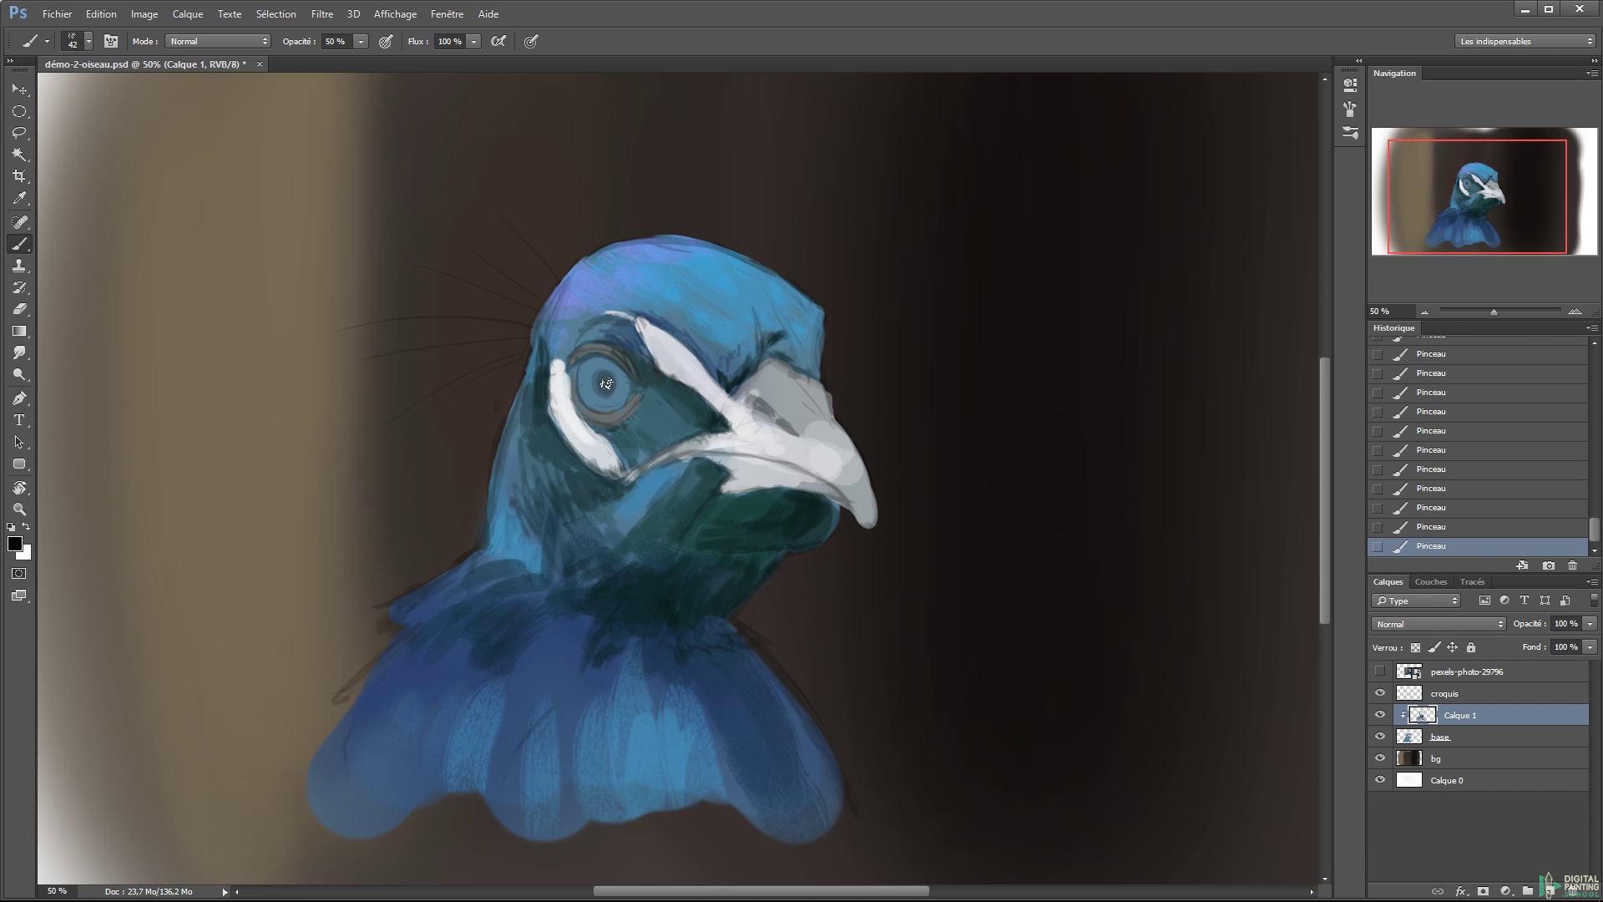
- Choose a greyish-green iris colour and add dark marks on the beak
click(15, 543)
click(824, 422)
key(Return)
alt+click(608, 384)
drag(761, 400, 744, 415)
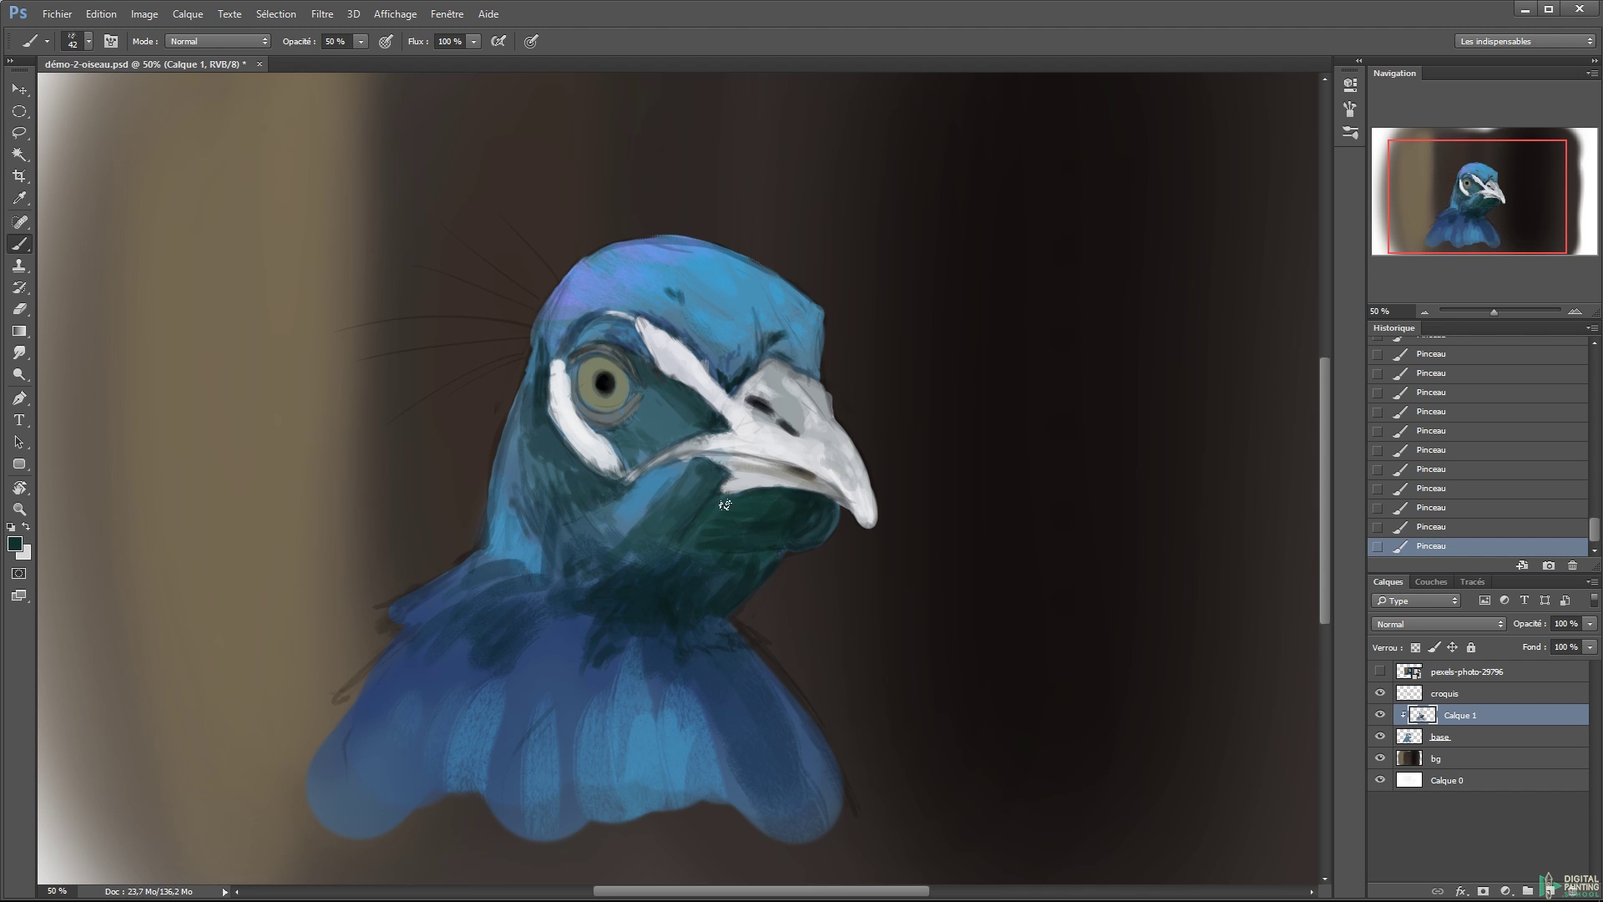
scroll(760, 478, up, 1)
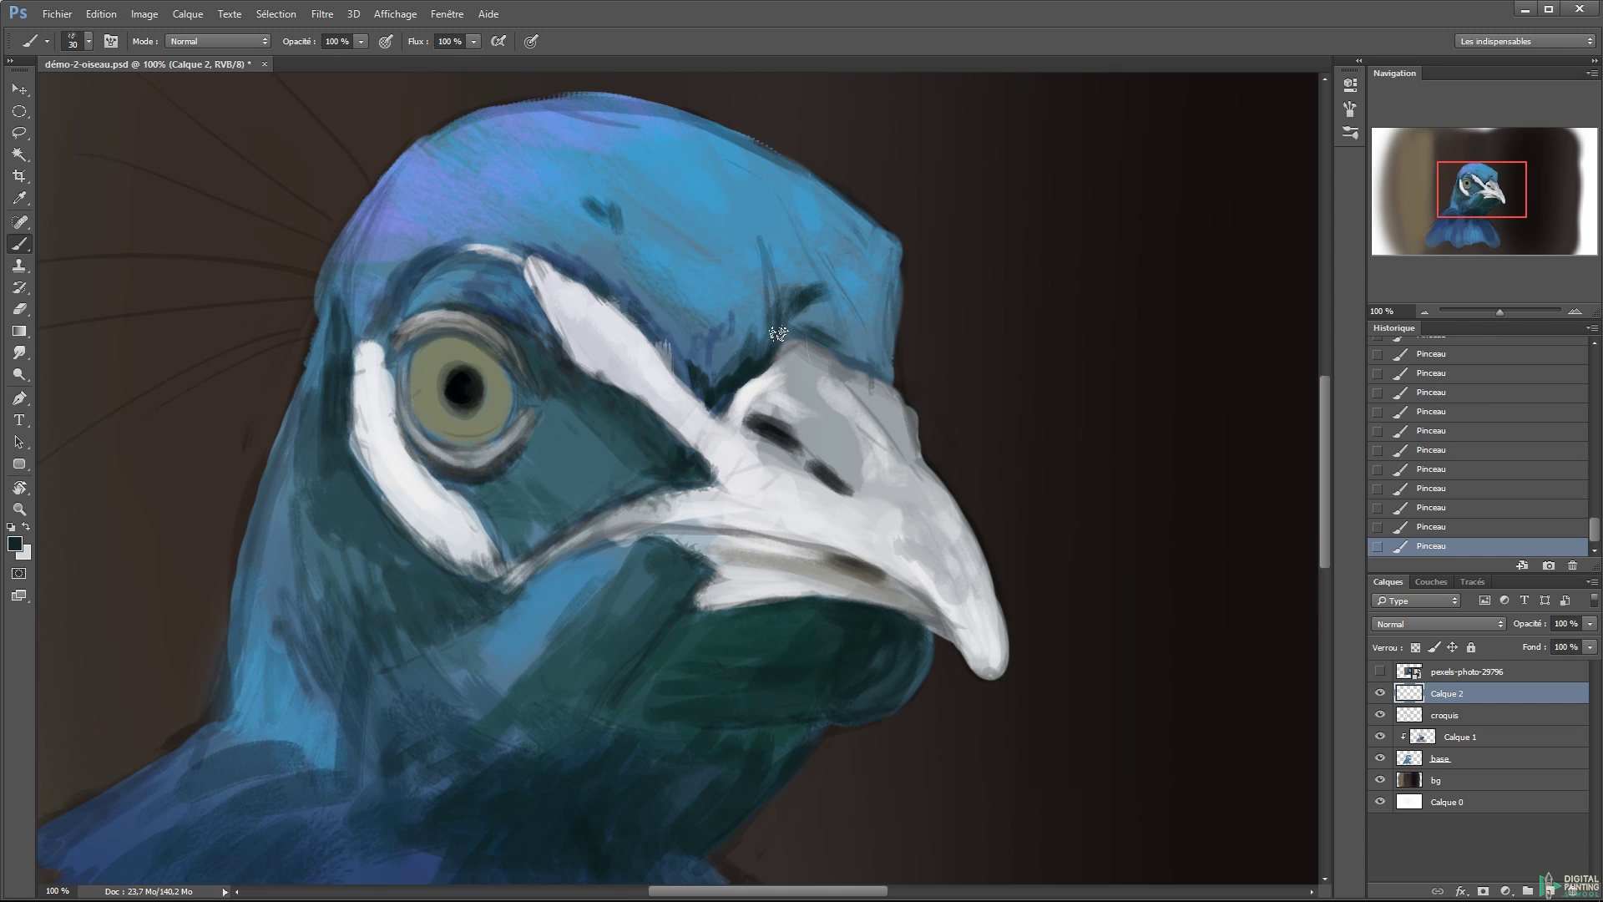
alt+click(792, 343)
key(bracketleft)
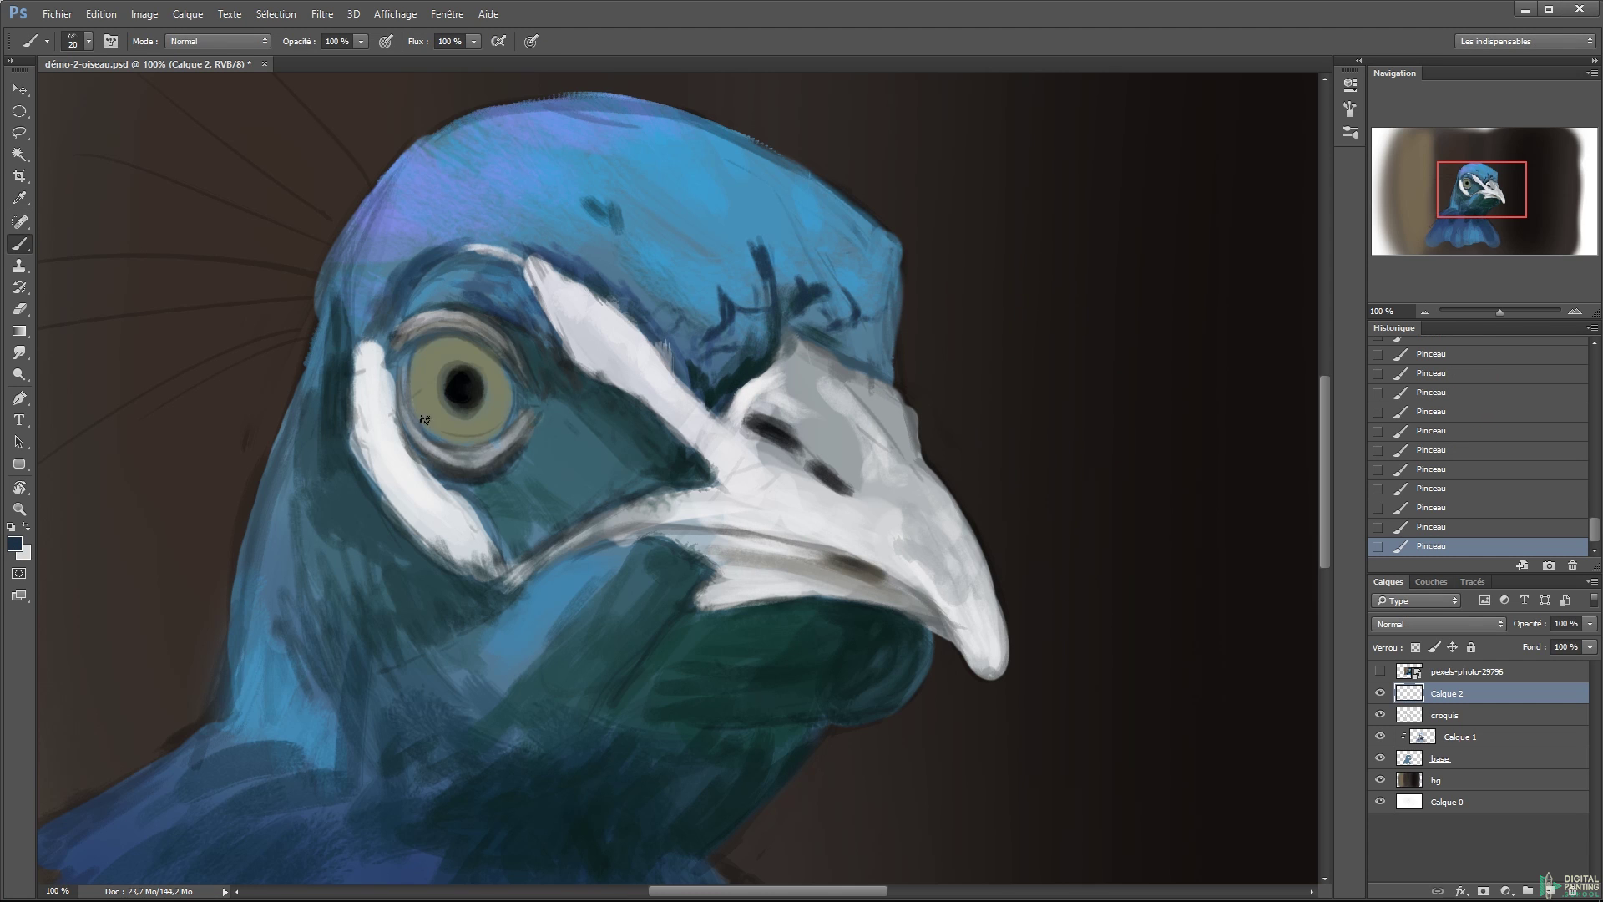
- With a small brush, dab light and dark strokes along the left and lower eye rim
key(bracketleft)
scroll(434, 398, up, 1)
key(x)
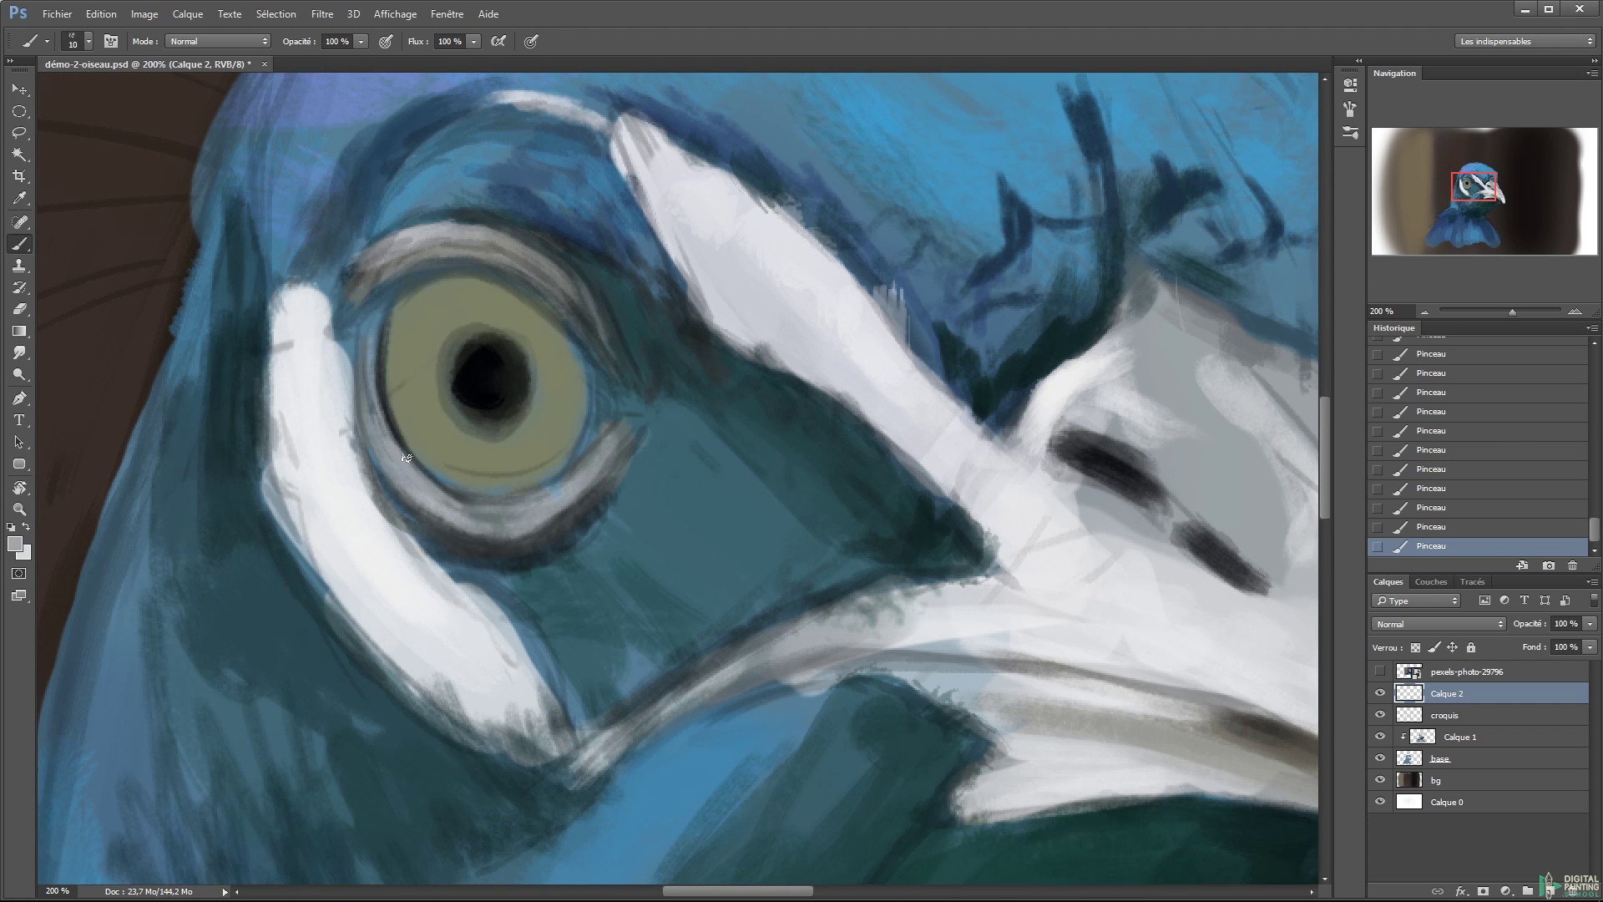
drag(365, 372, 371, 316)
mouse_move(353, 391)
mouse_down()
mouse_move(489, 543)
mouse_move(553, 540)
mouse_up()
key(x)
key(x)
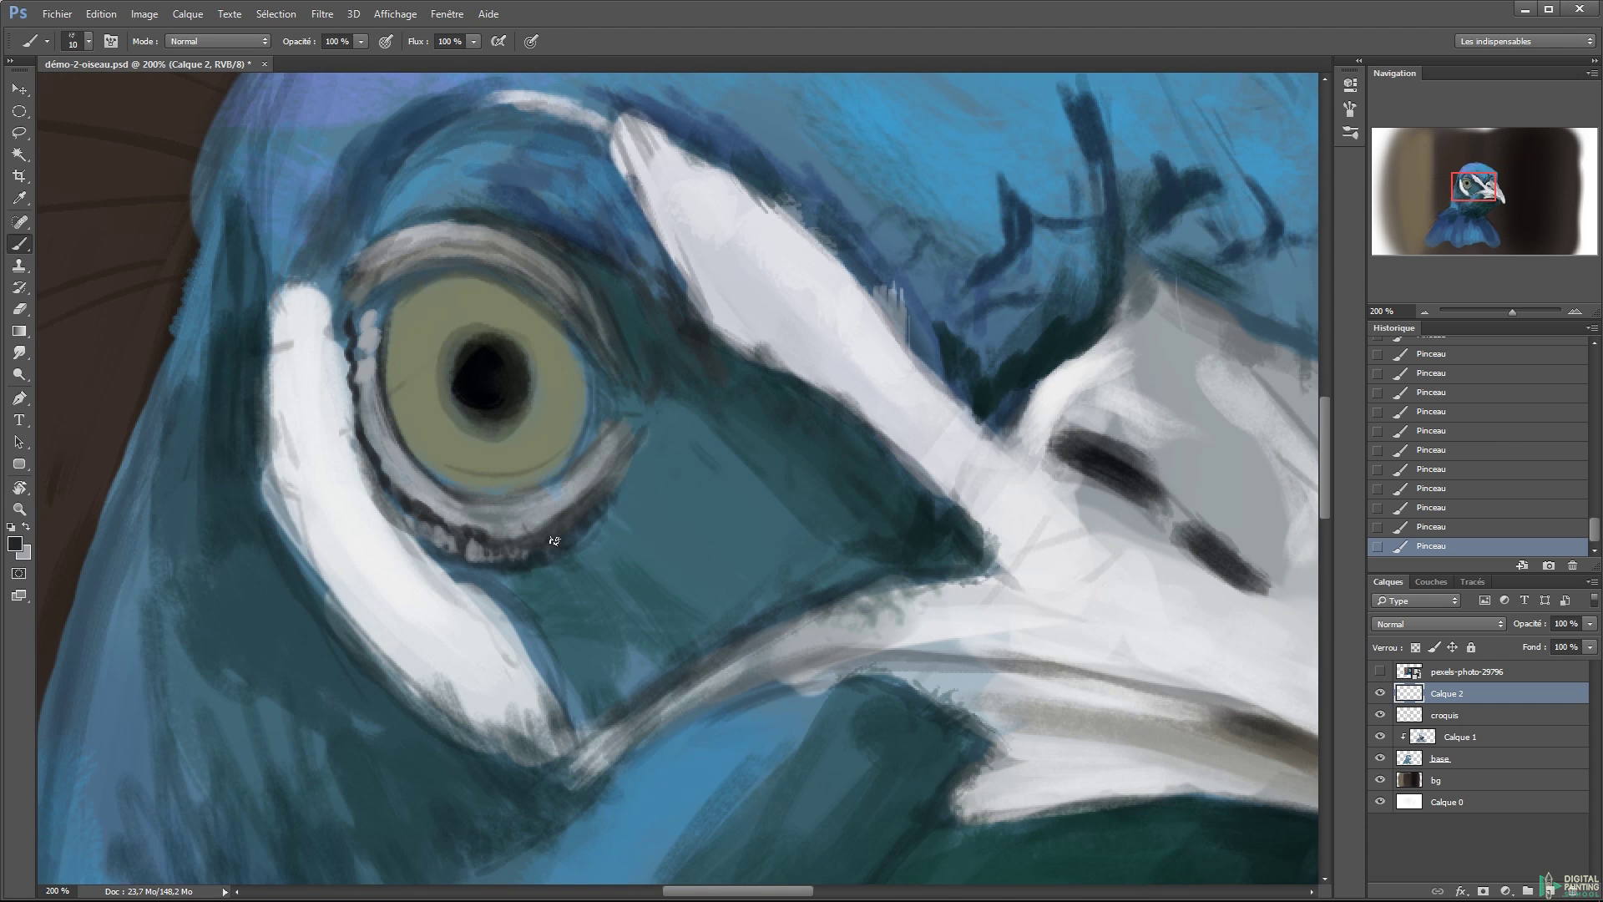
- Alternate dark and light dabs on the upper eye rim and beside the eye
key(x)
drag(493, 497, 614, 359)
key(x)
mouse_move(364, 284)
mouse_down()
mouse_move(434, 233)
mouse_move(372, 277)
mouse_up()
key(x)
drag(478, 262, 584, 334)
key(x)
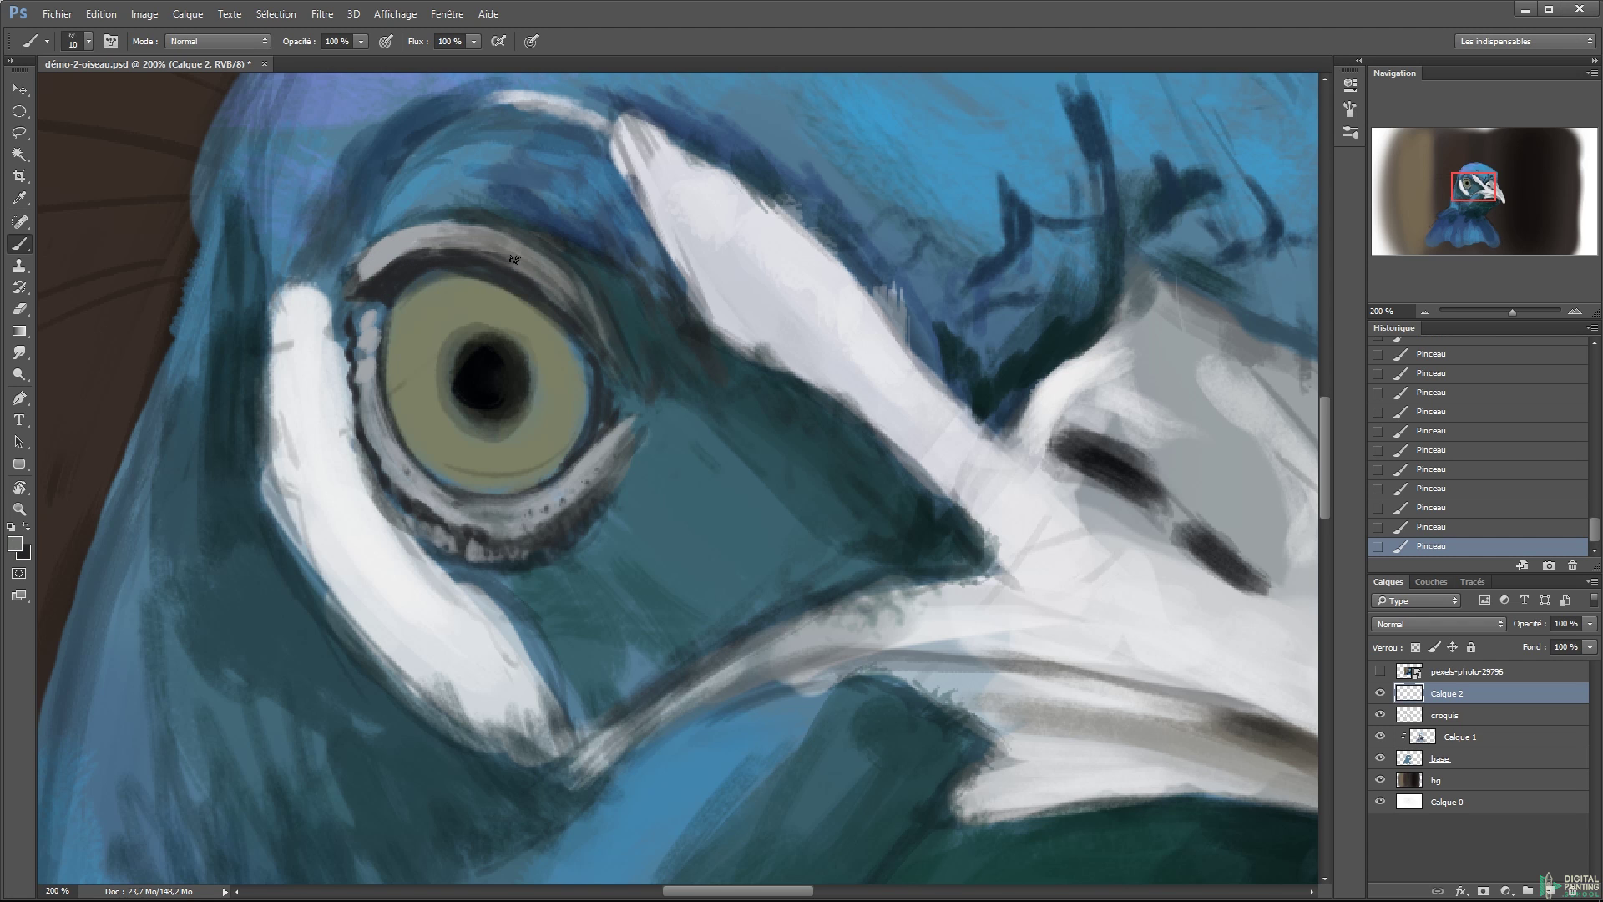
drag(501, 232, 559, 302)
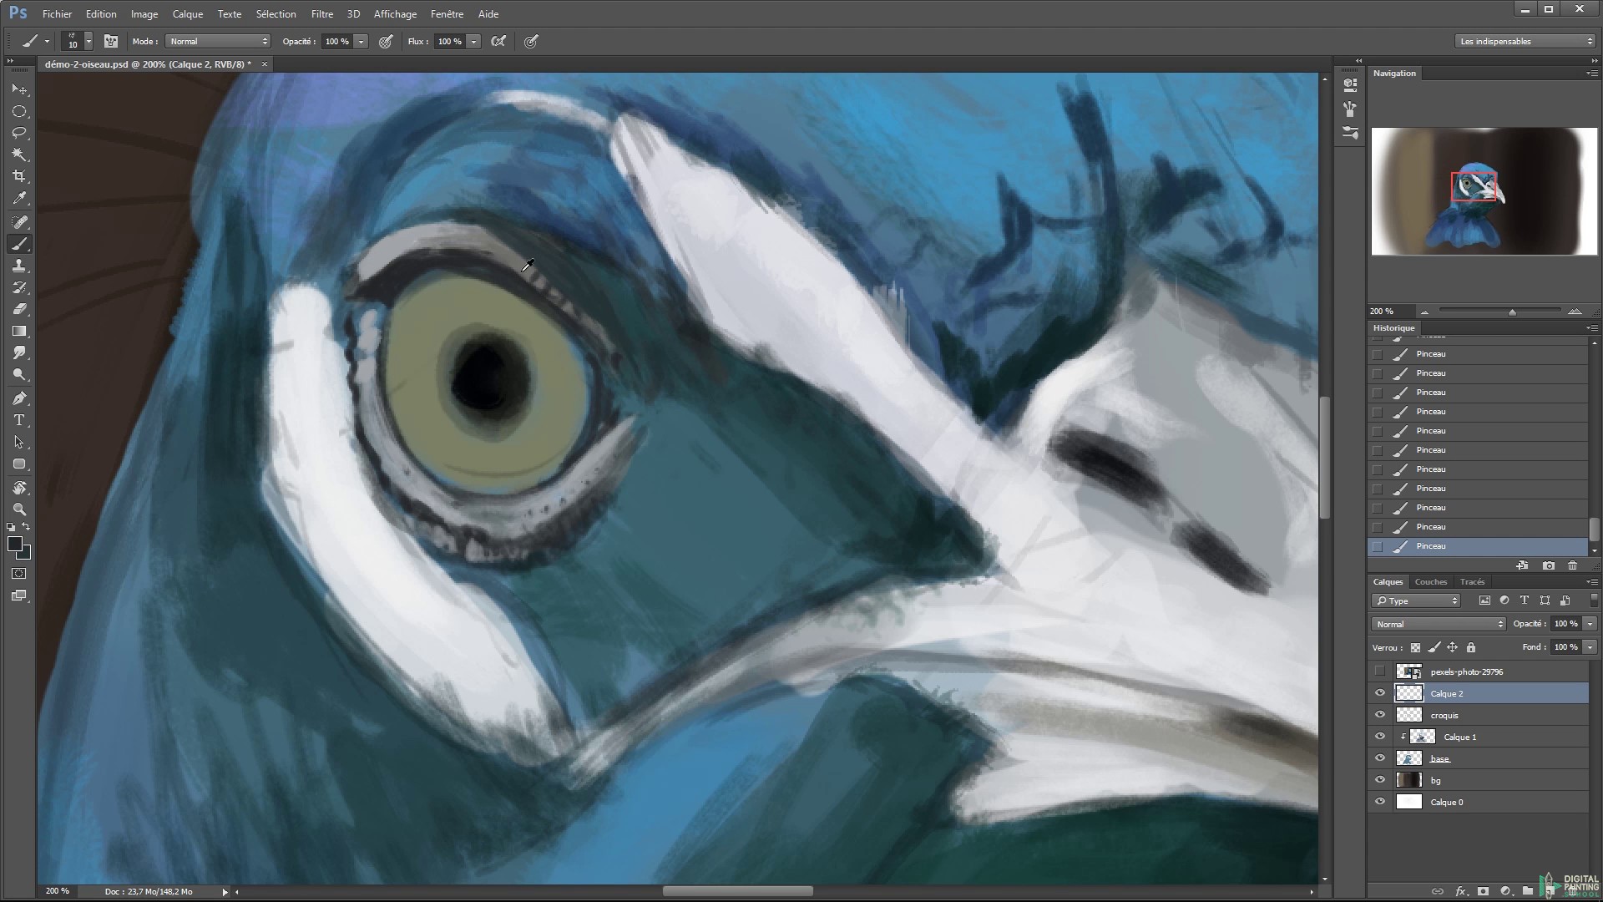
drag(682, 347, 701, 372)
- Zoom further into the eye and add white strokes along the left feather edge
drag(651, 221, 689, 274)
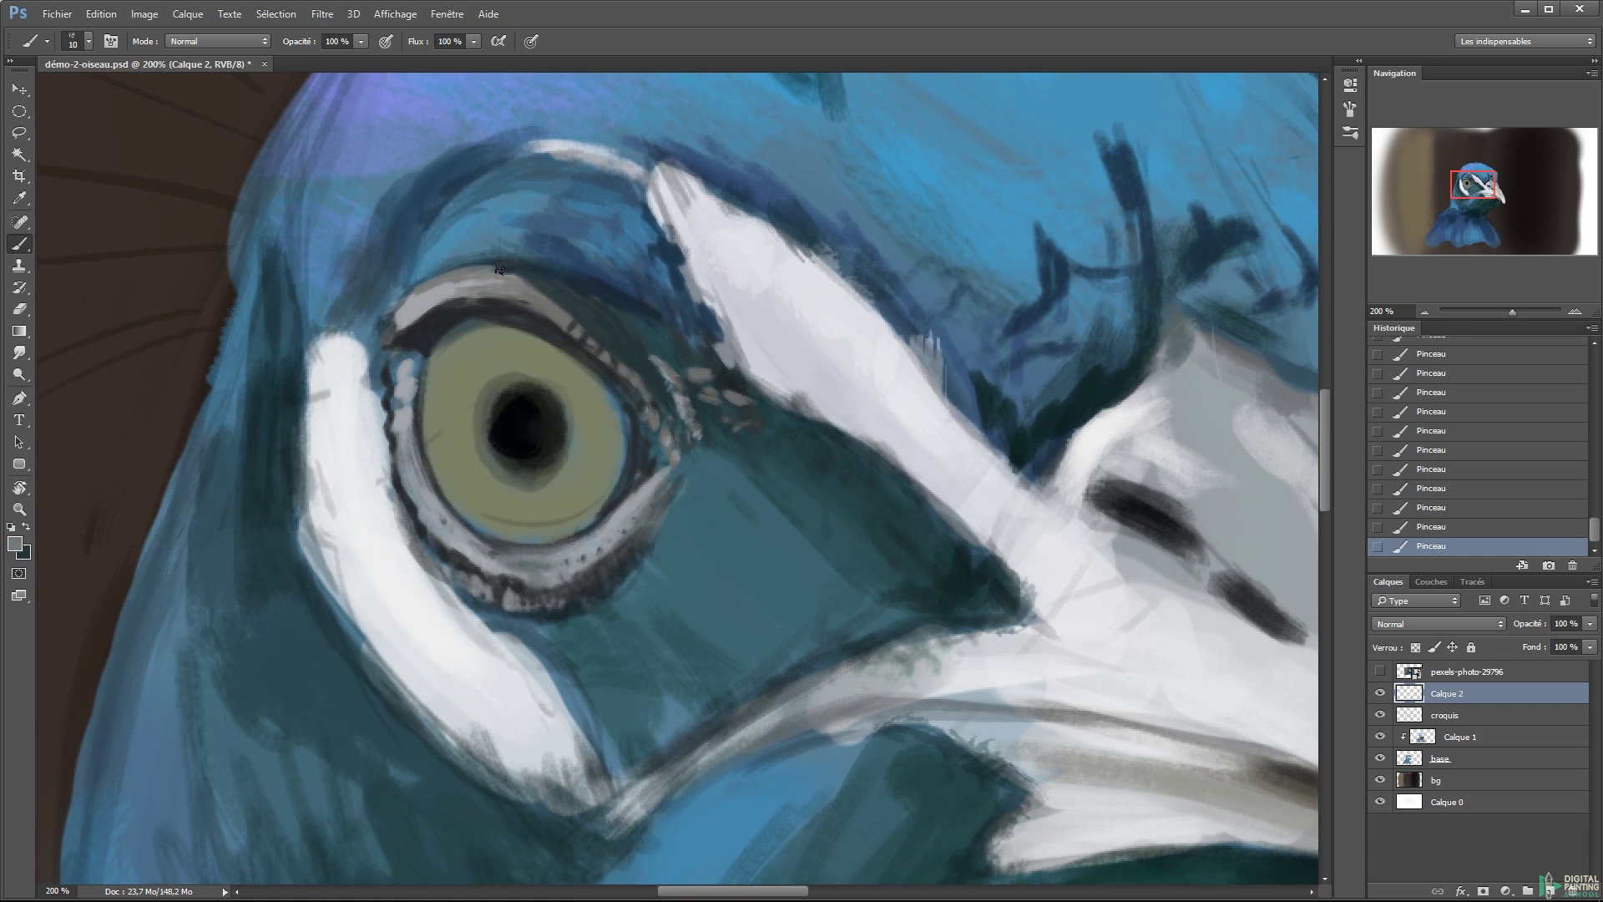
alt+click(501, 275)
key(x)
drag(468, 155, 493, 254)
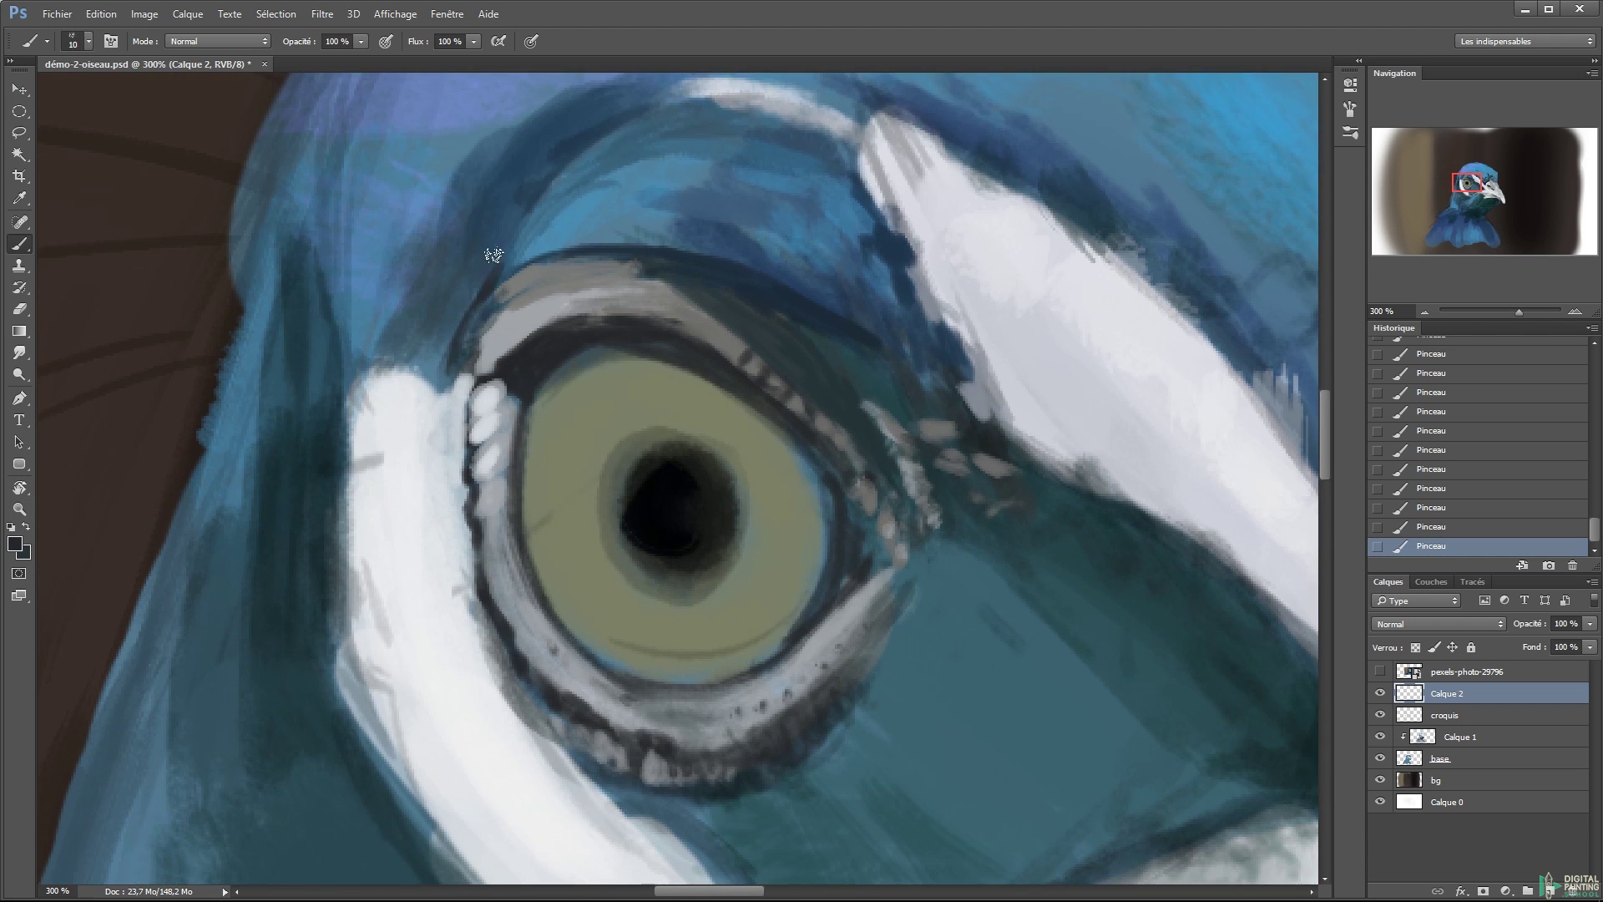
key(x)
drag(374, 384, 368, 455)
drag(359, 589, 361, 665)
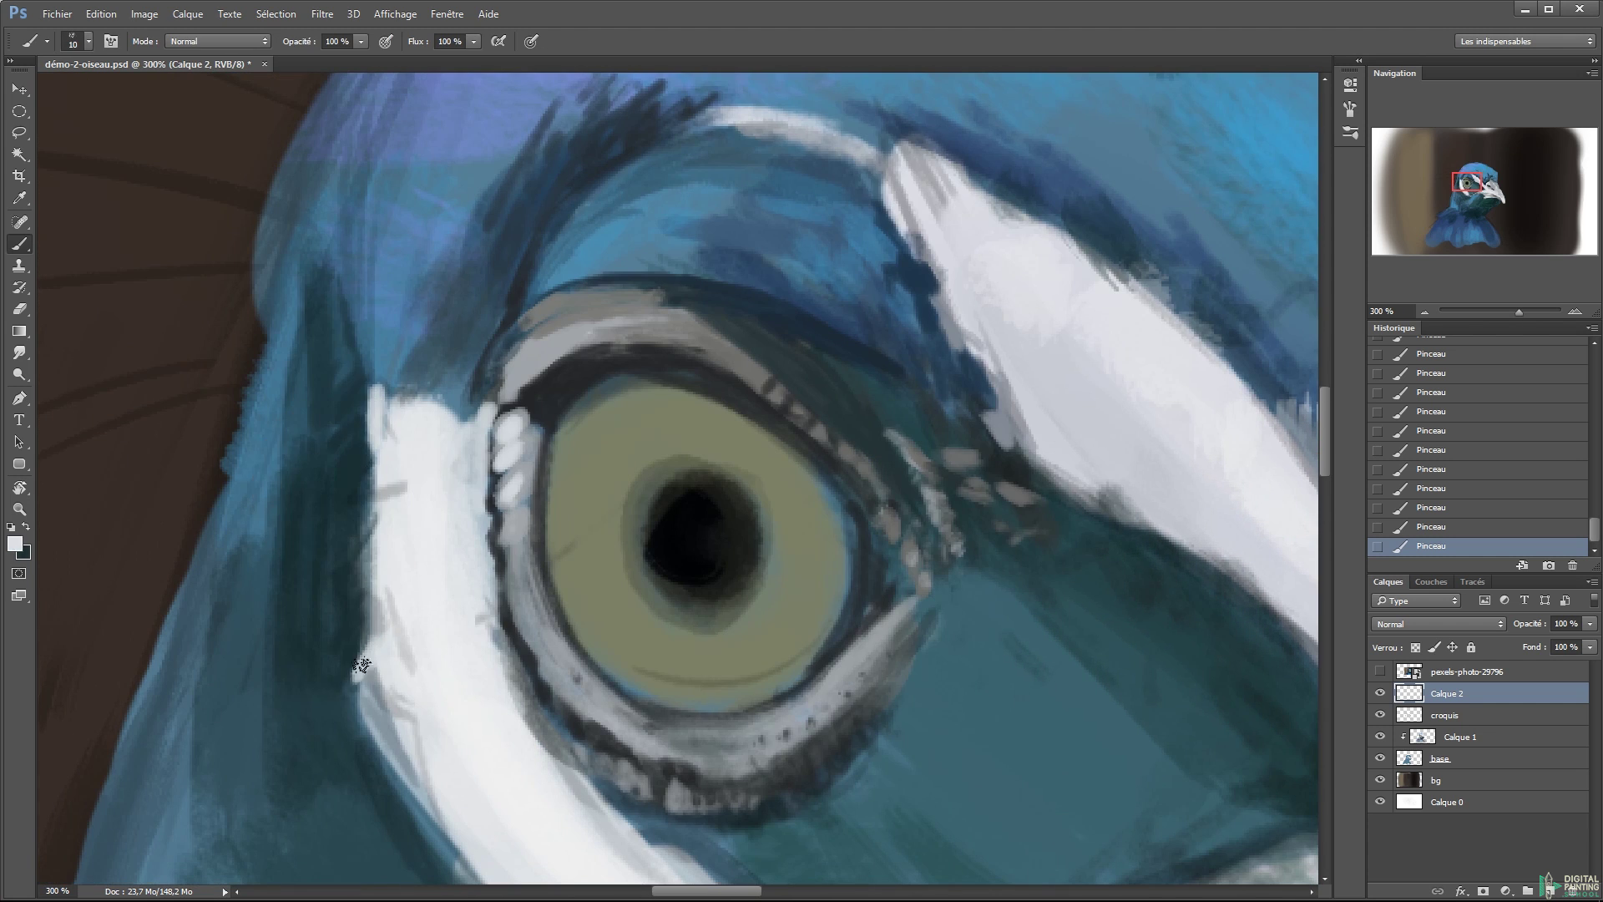
- Zoom back out and paint light purple-blue and lighter blue strokes on the head top
key(ctrl+minus)
key(bracketright)
key(bracketright)
key(ctrl+minus)
alt+click(388, 261)
drag(411, 269, 475, 209)
alt+click(468, 200)
drag(501, 151, 344, 239)
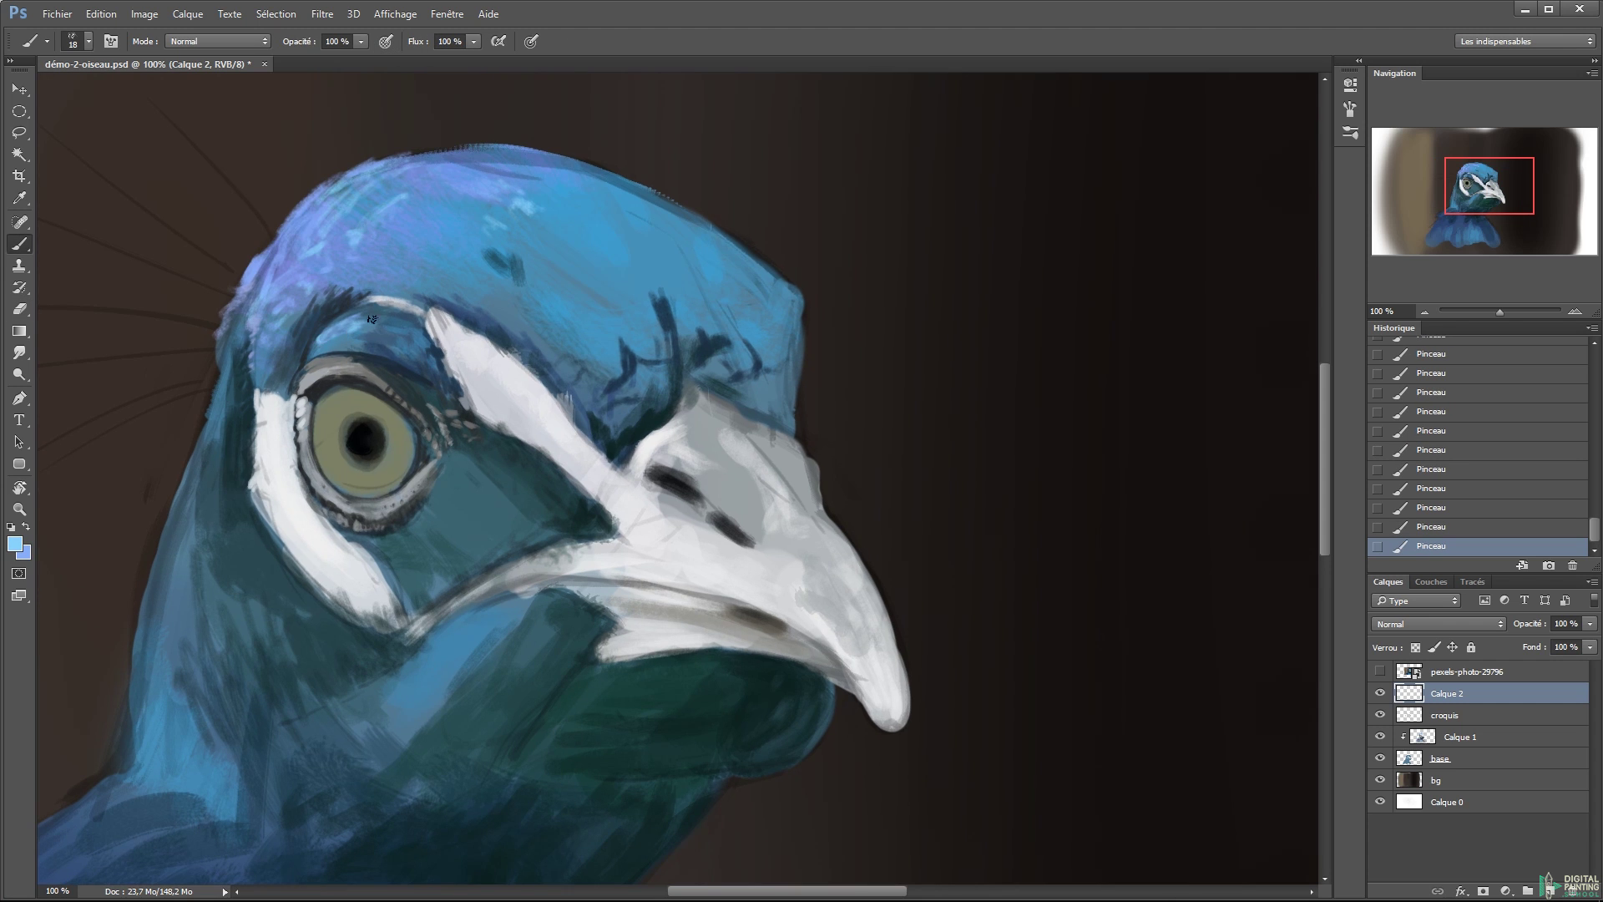
- Change the brush preset to 50% opacity and bring the top of the head into view
right_click(518, 309)
click(733, 615)
key(Return)
key(5)
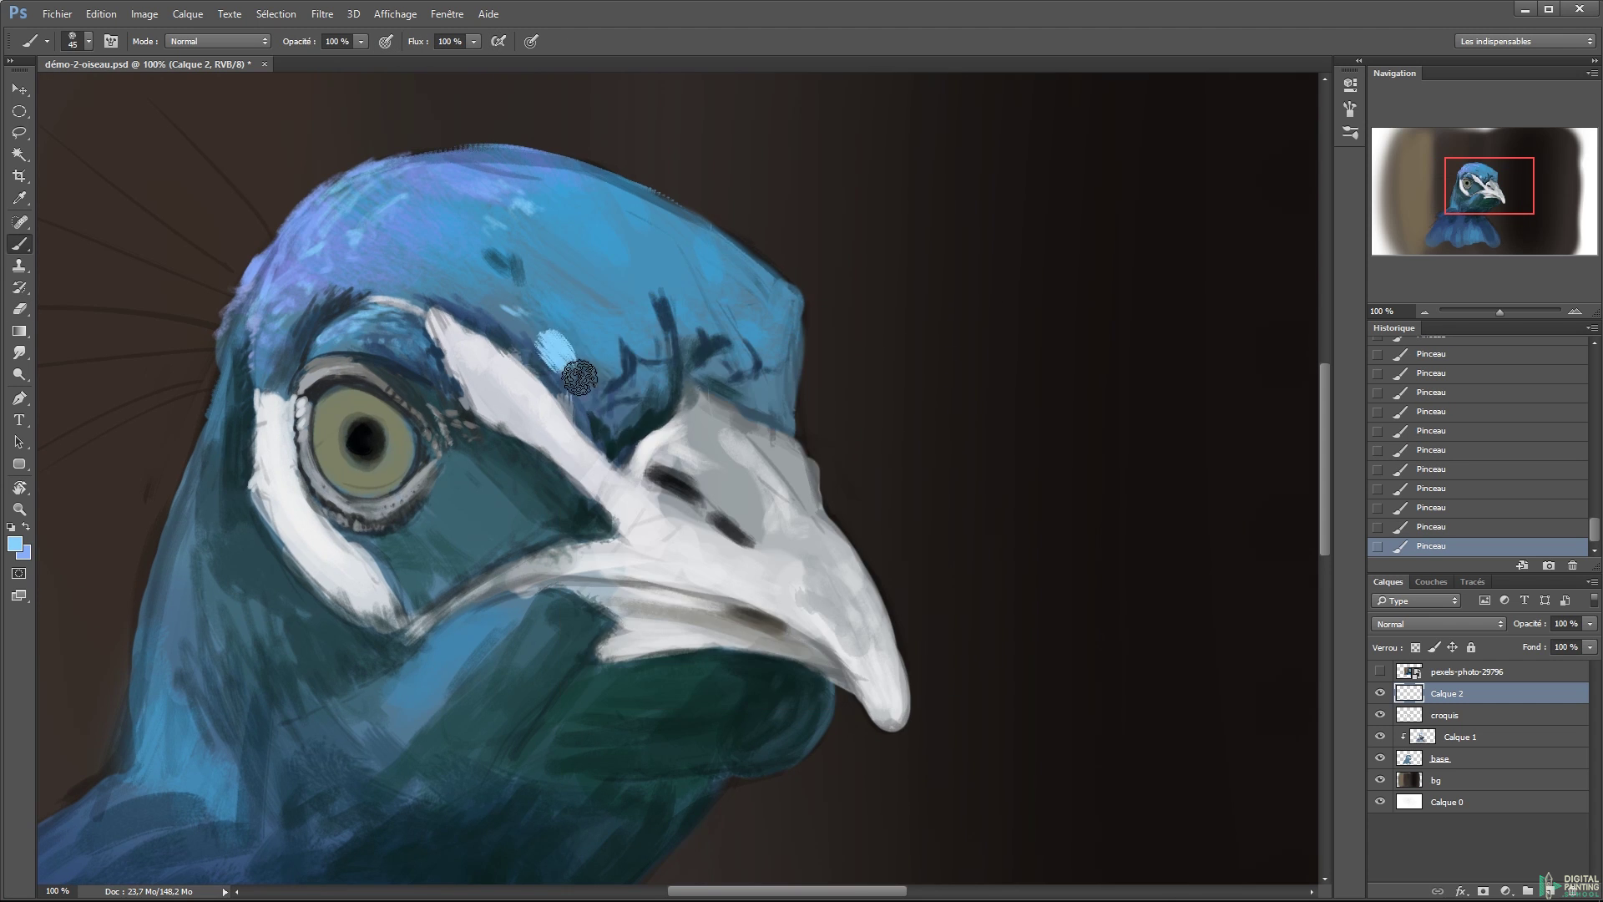
drag(510, 198, 505, 259)
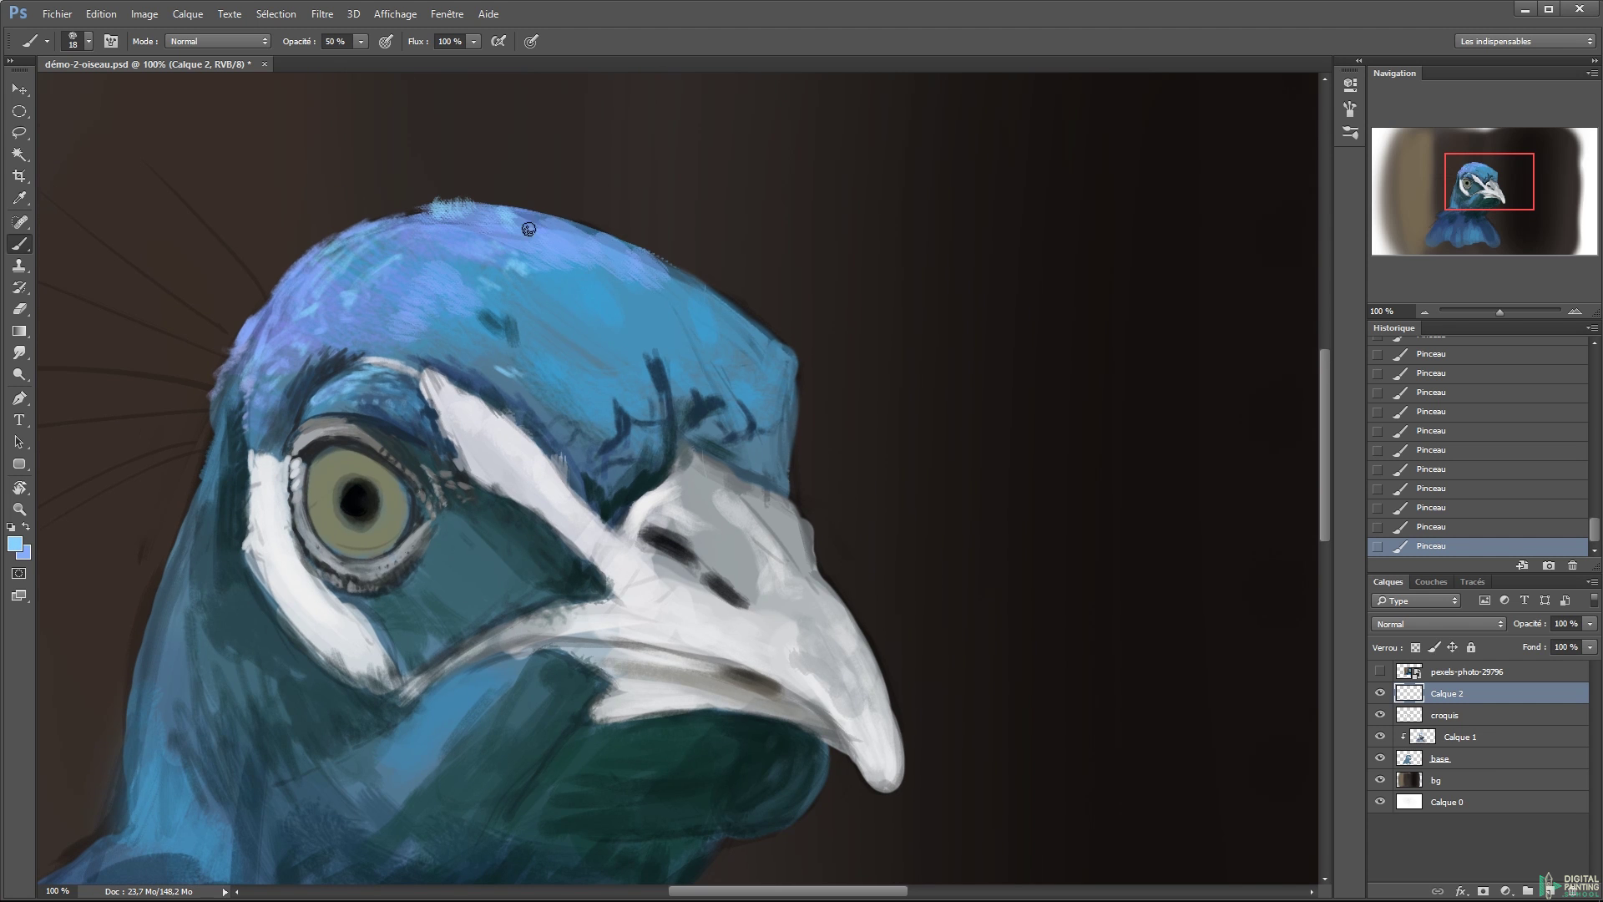
- Paint a bright blue stroke along the head's top-right edge
click(14, 543)
key(Return)
key(b)
alt+click(678, 391)
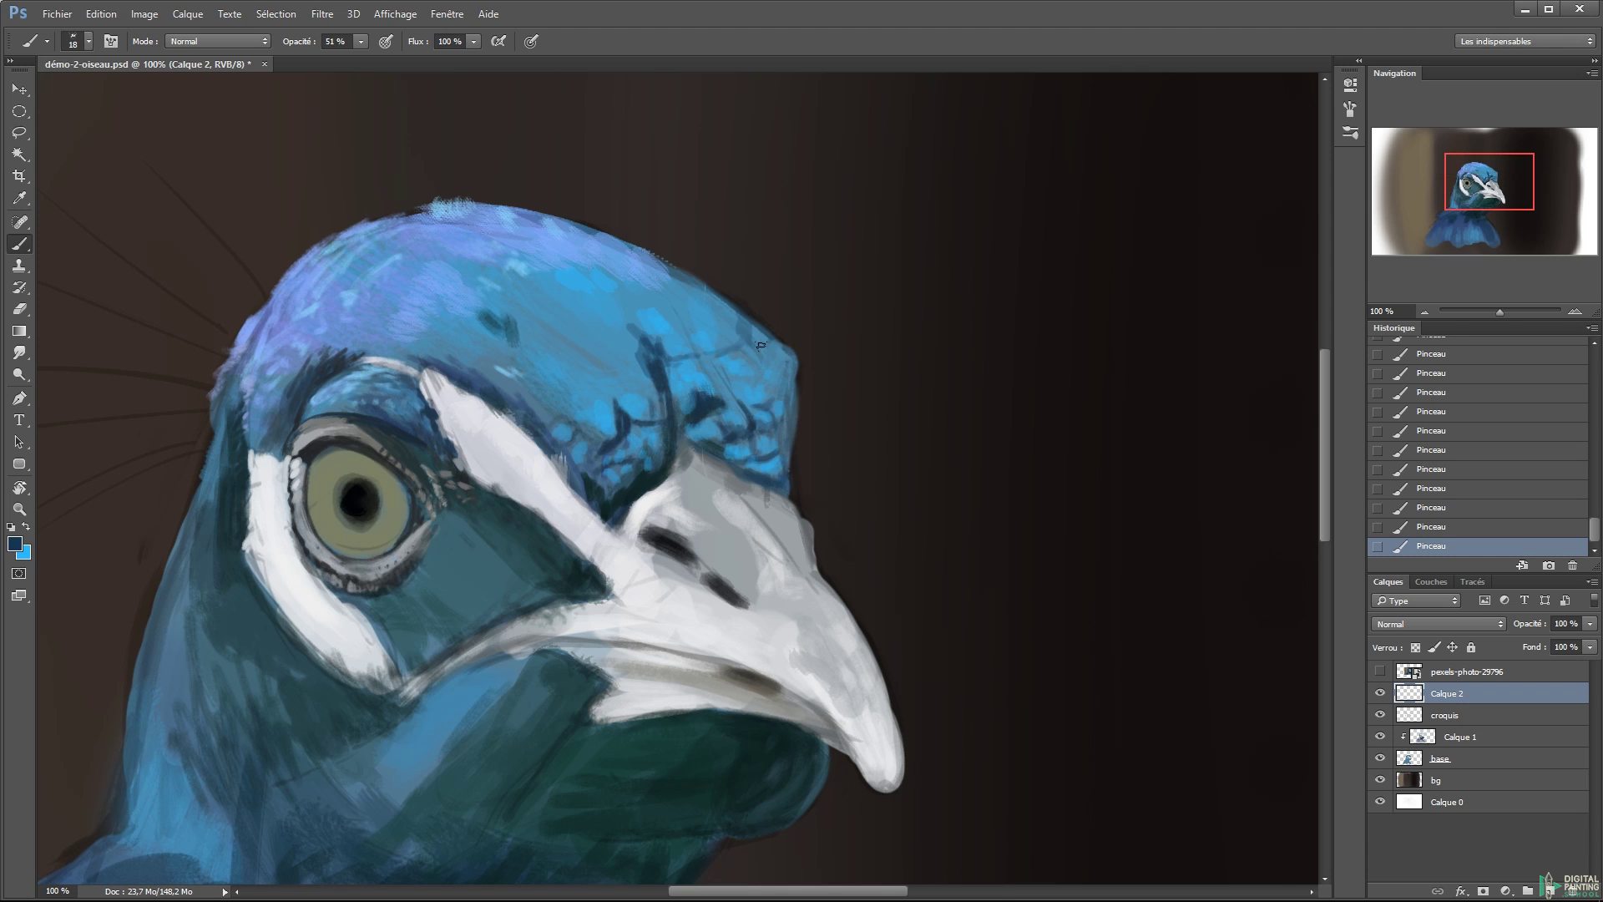
alt+click(775, 391)
drag(764, 334, 710, 288)
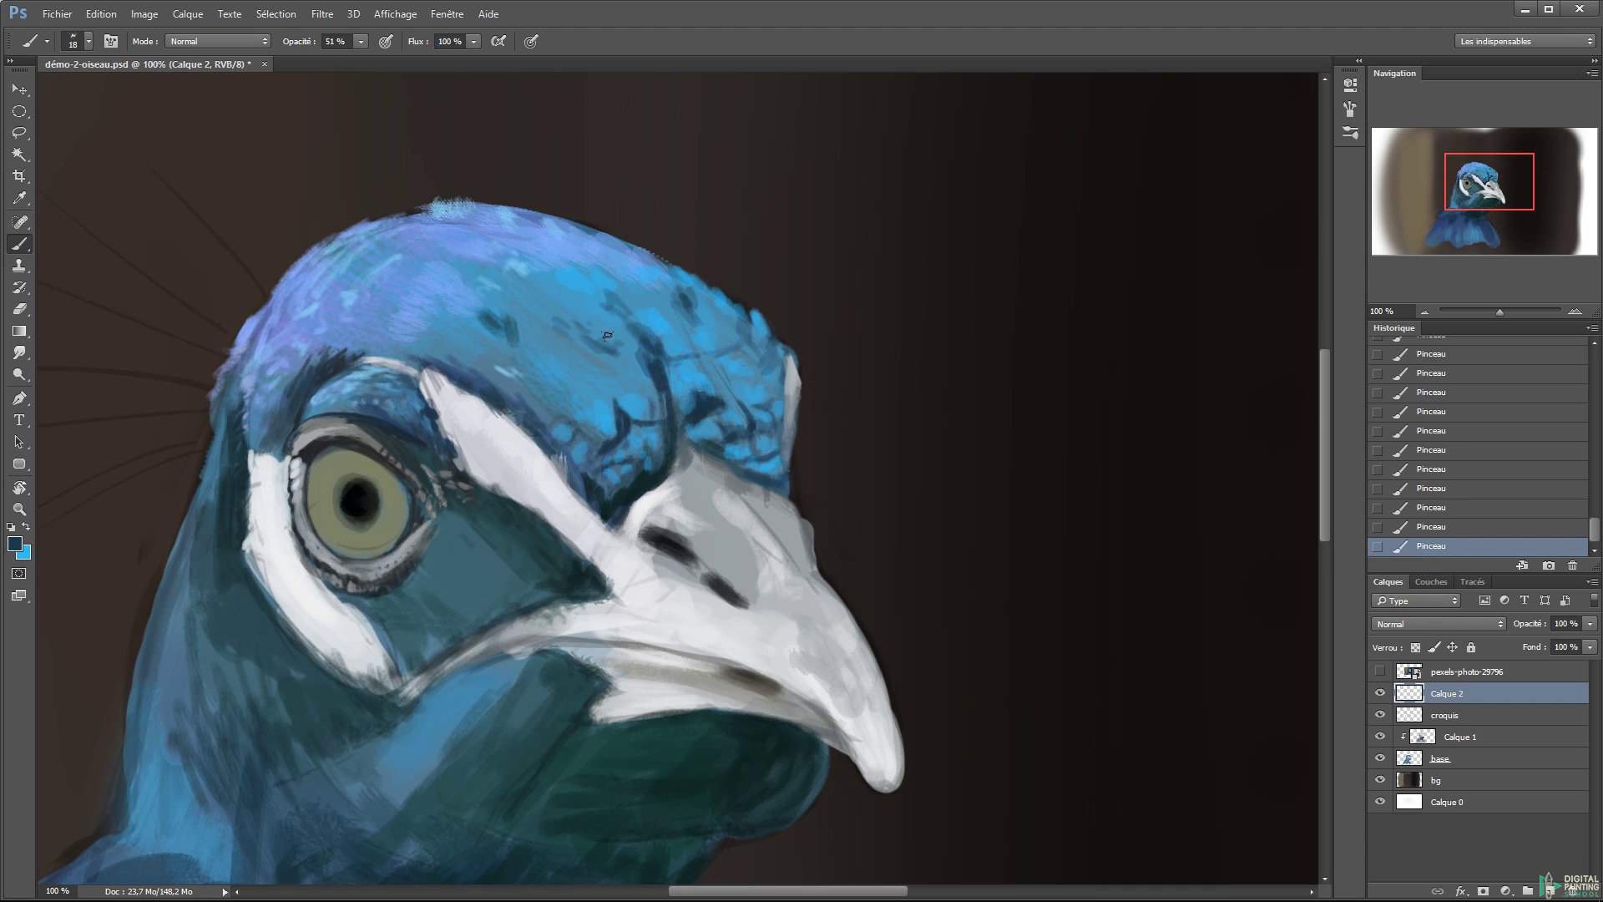
- Pick a cyan shade and paint a teal stroke beside the eye
right_click(577, 407)
key(Escape)
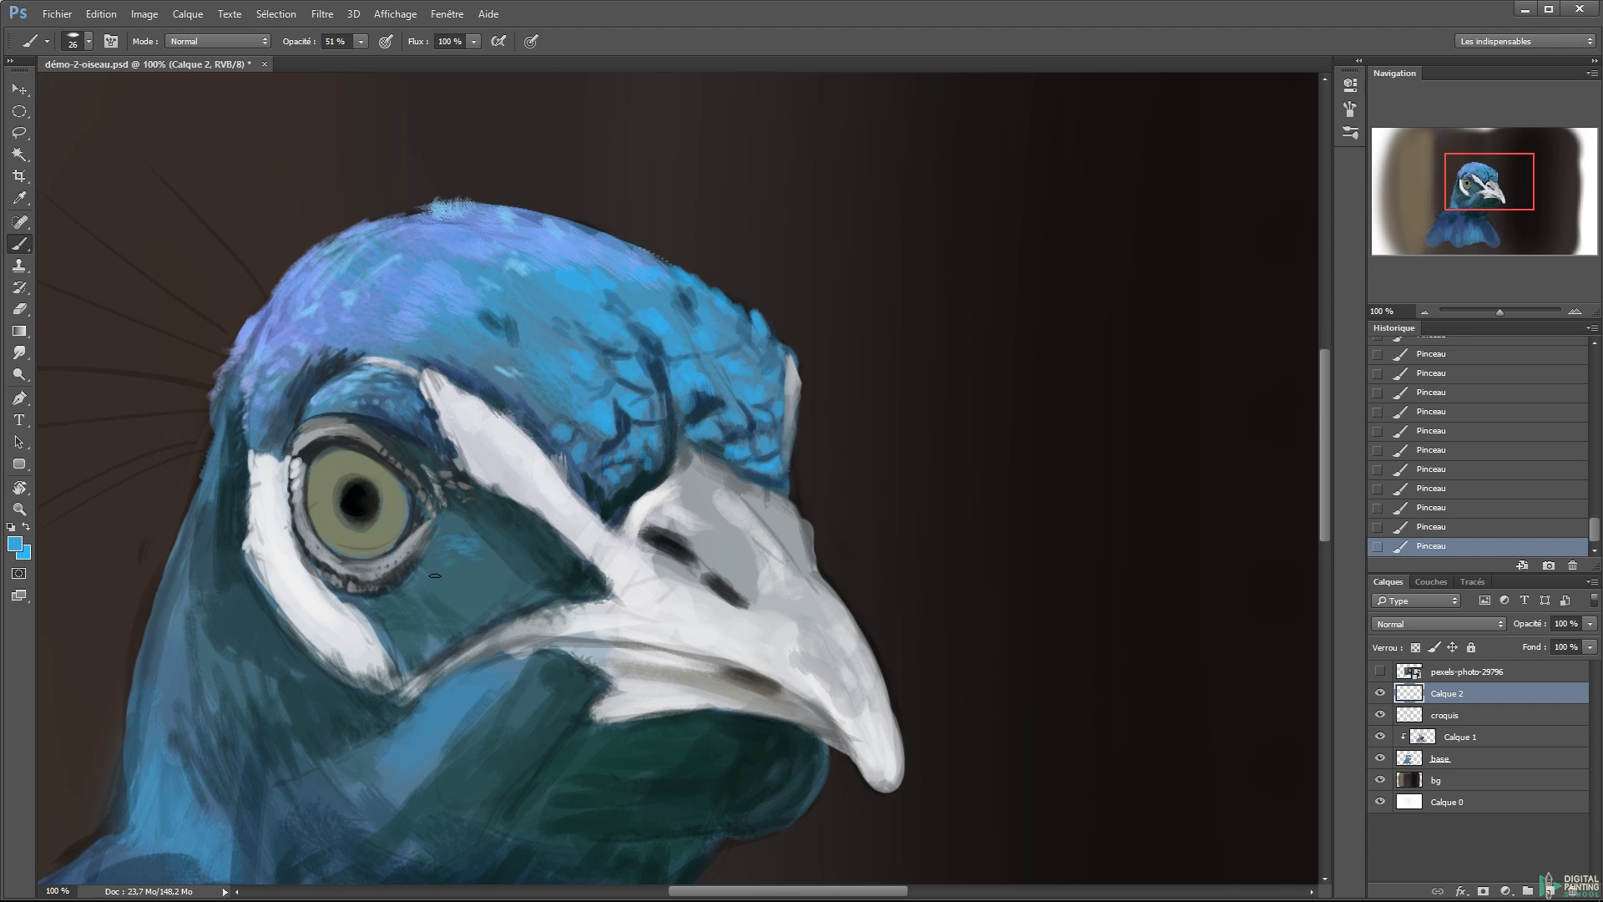
click(14, 544)
click(994, 422)
key(Return)
key(b)
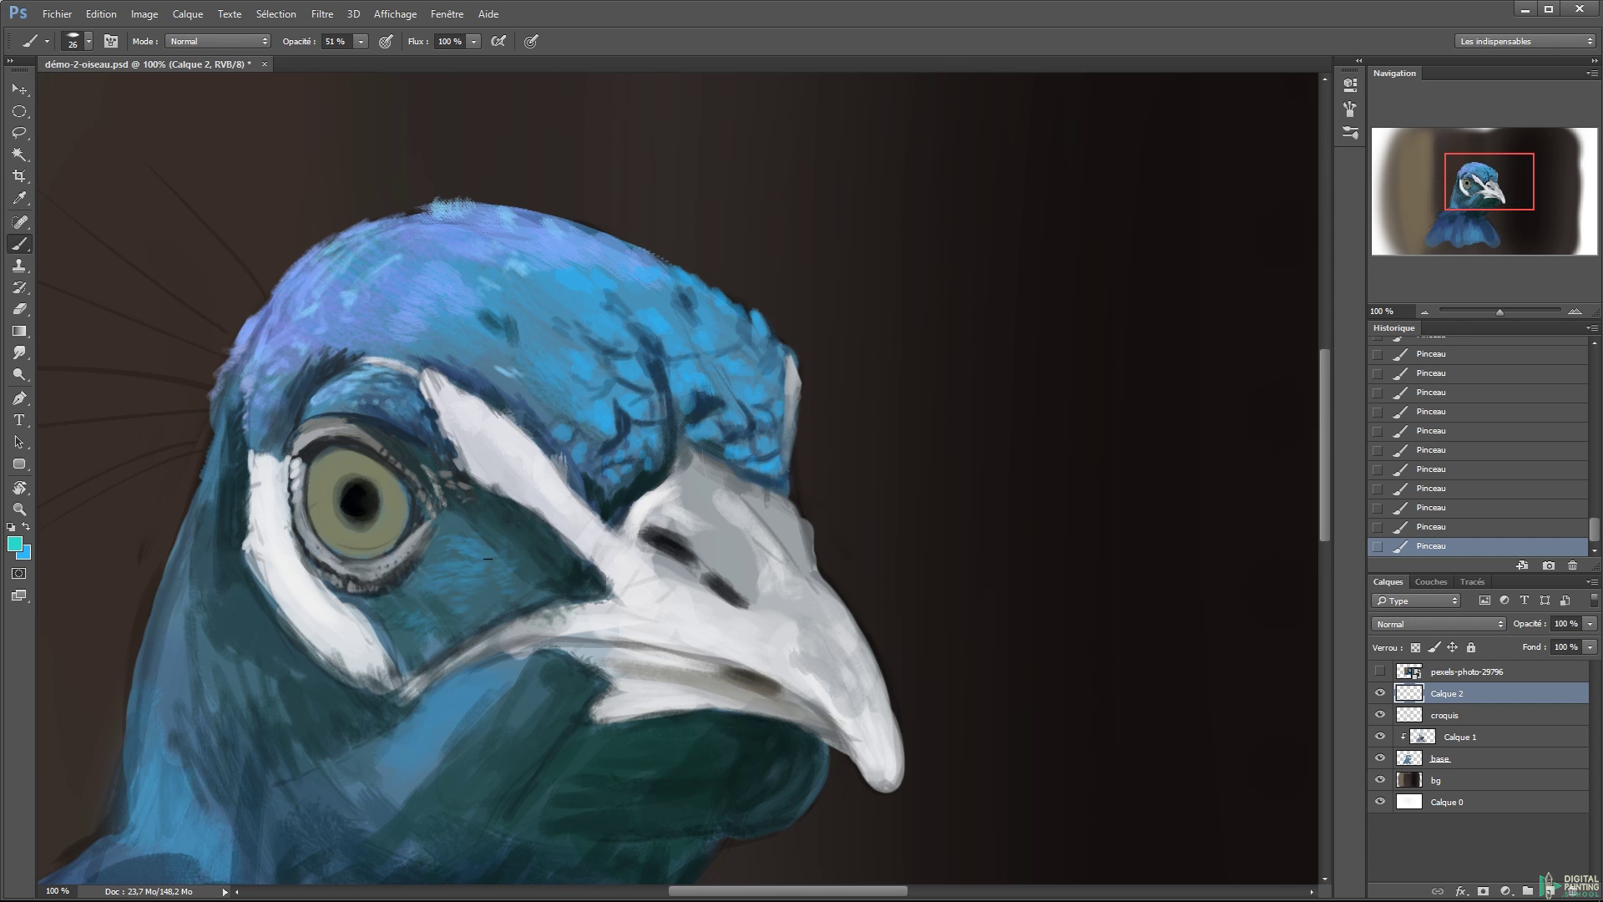
drag(541, 550, 568, 576)
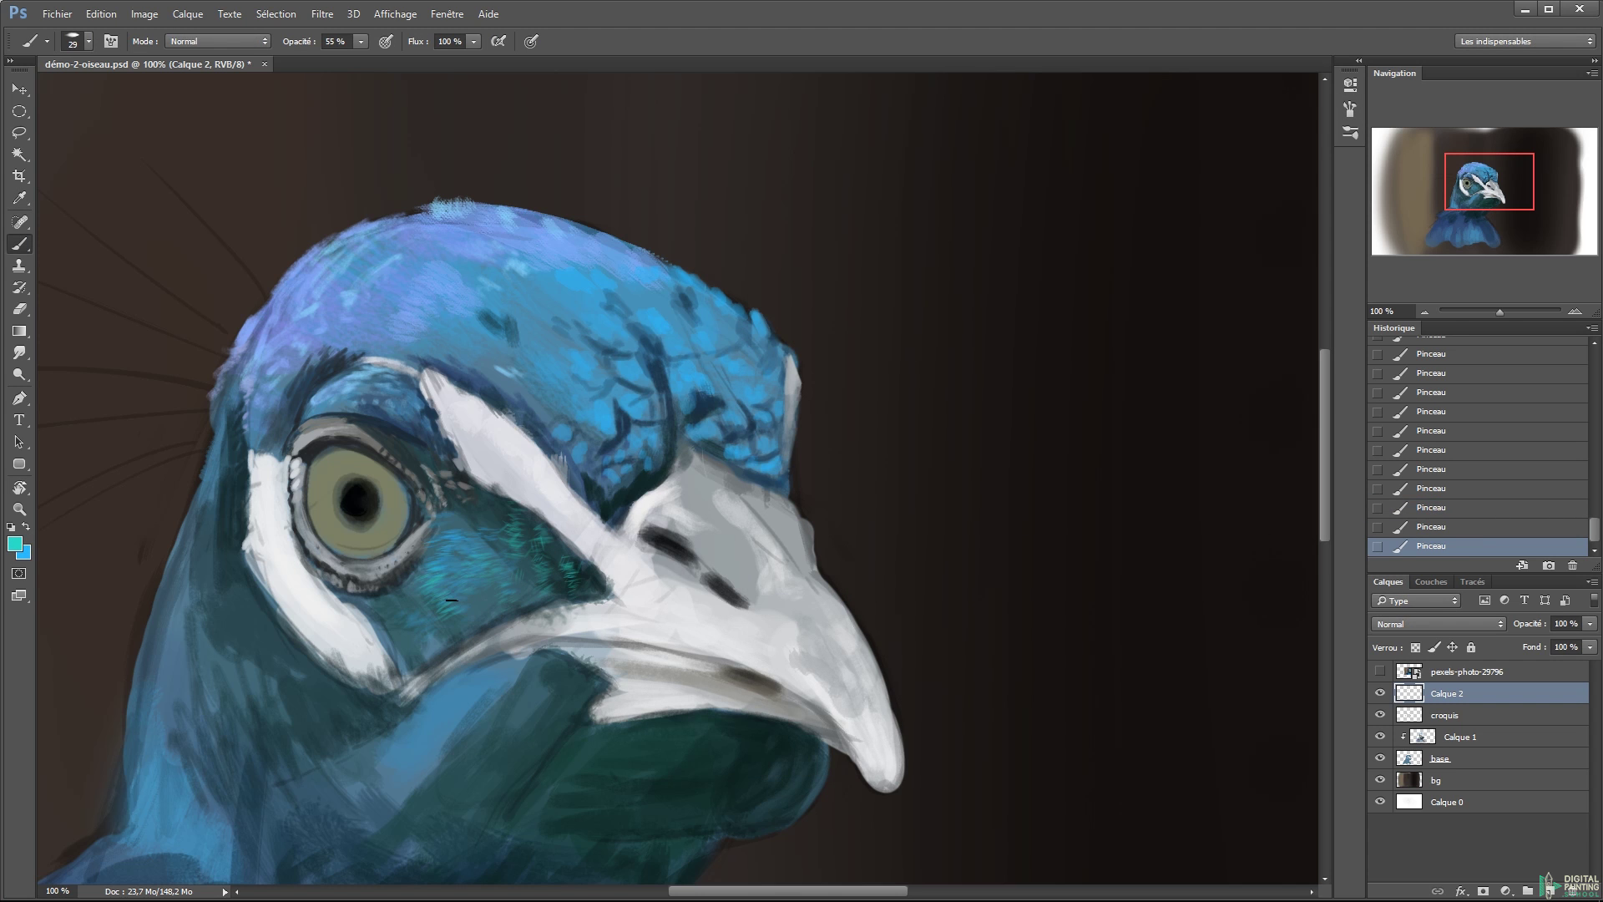
- Paint fine dark hair-like strokes over the crest feathers with a 9 px brush
mouse_move(441, 735)
mouse_down()
mouse_move(482, 643)
mouse_move(463, 552)
mouse_up()
right_click(755, 448)
click(769, 669)
scroll(624, 302, up, 1)
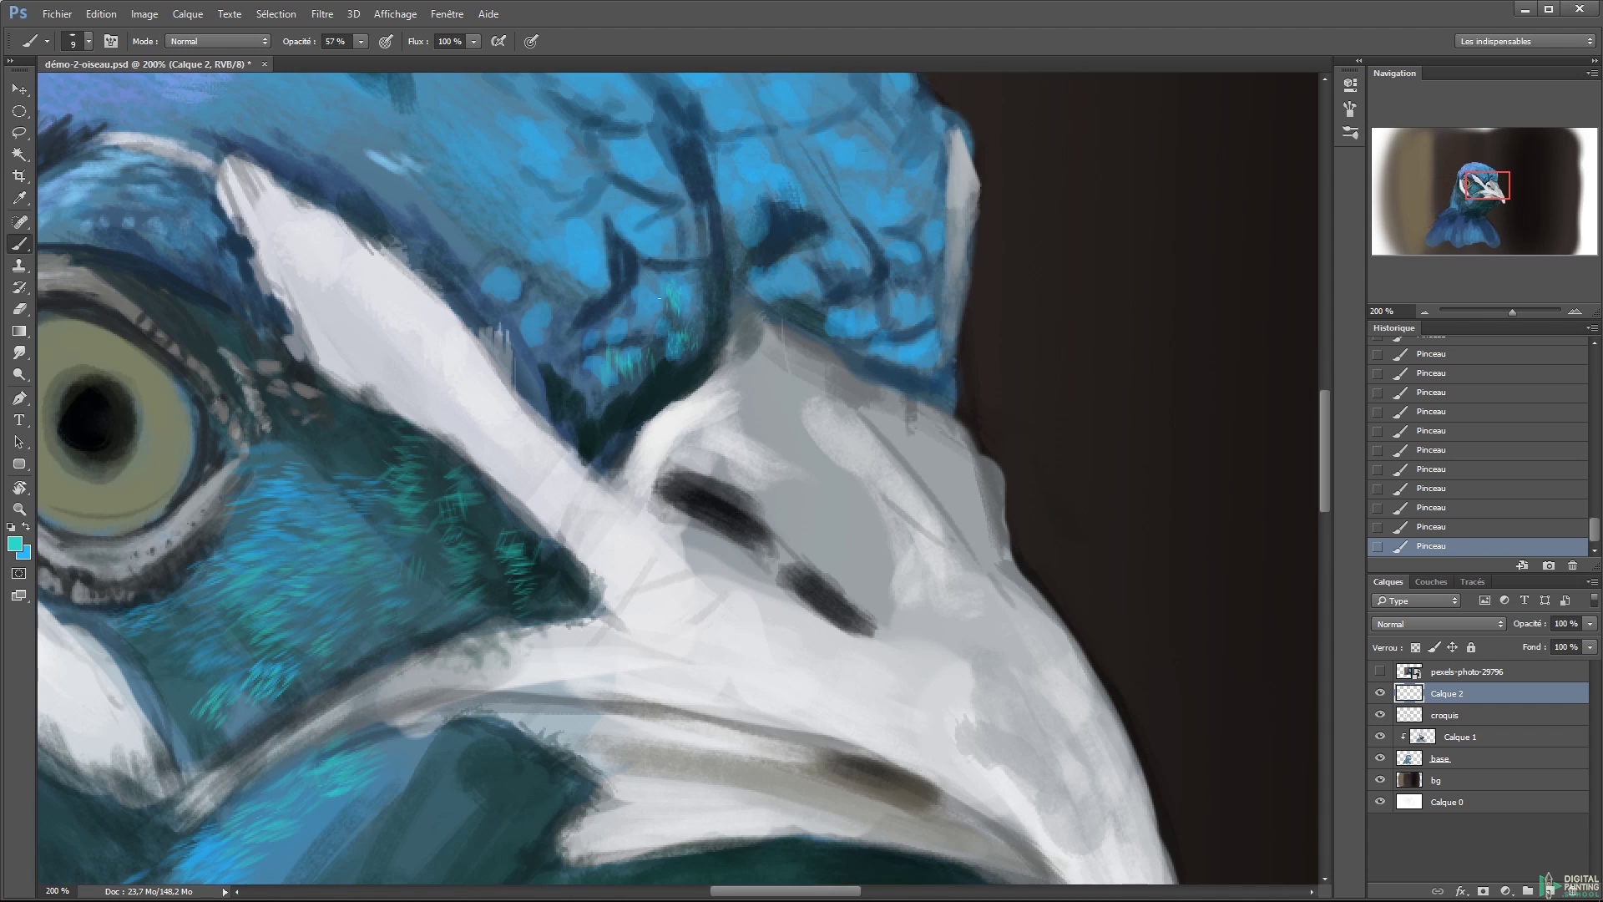
drag(628, 338, 547, 384)
key(ctrl+minus)
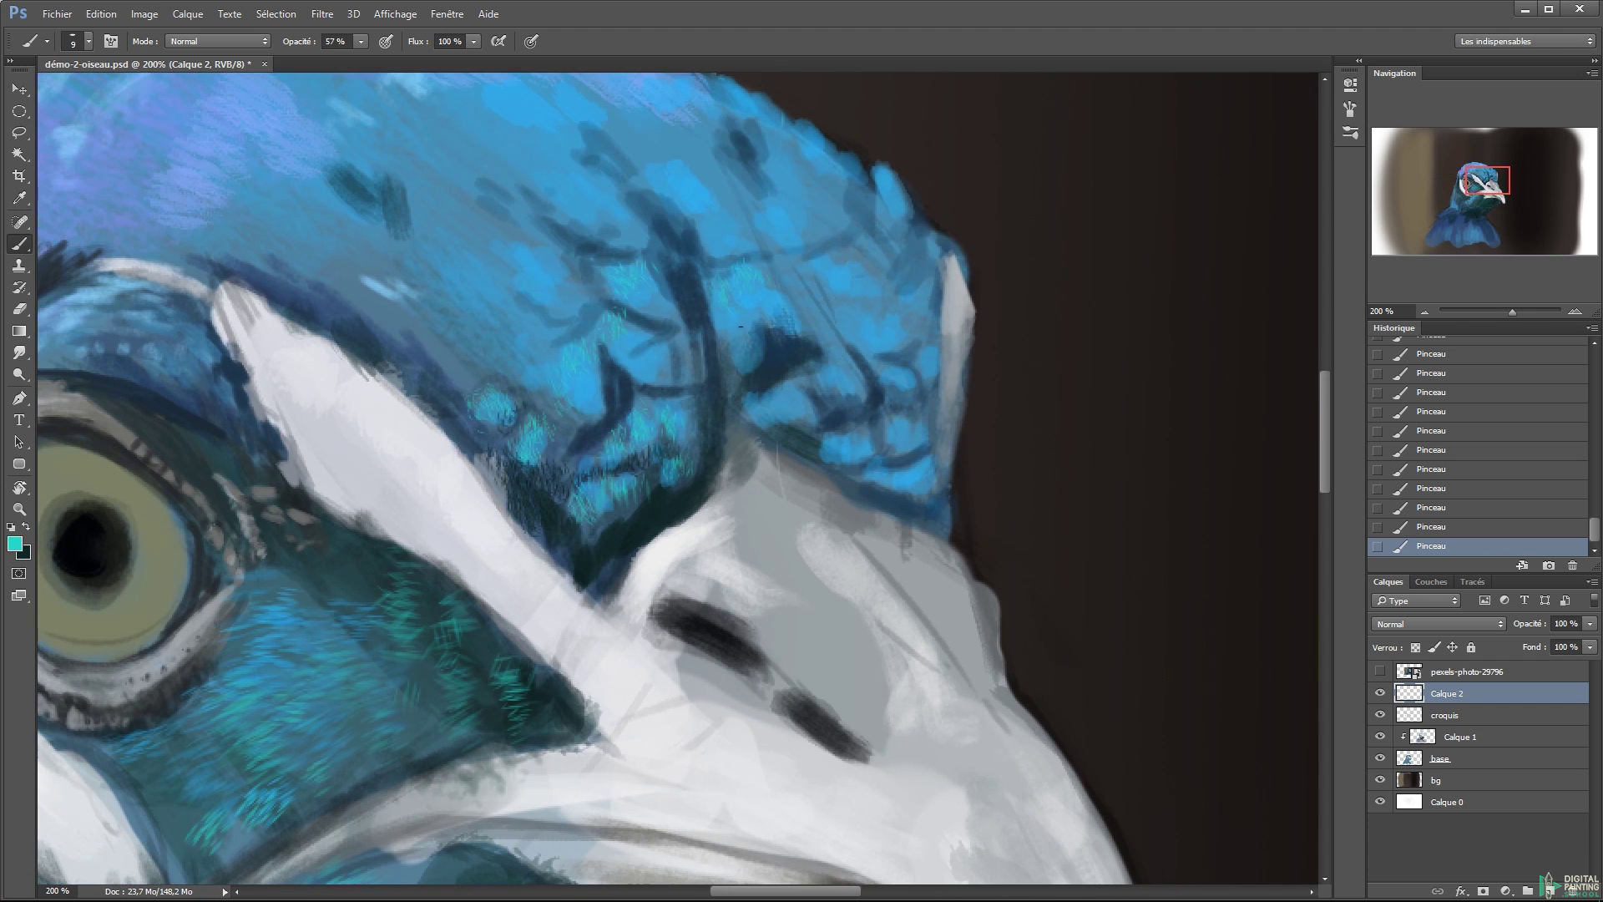
key(ctrl+minus)
- Pick a slightly darker yellow-green colour and reduce the brush size
alt+shift+right_click(602, 611)
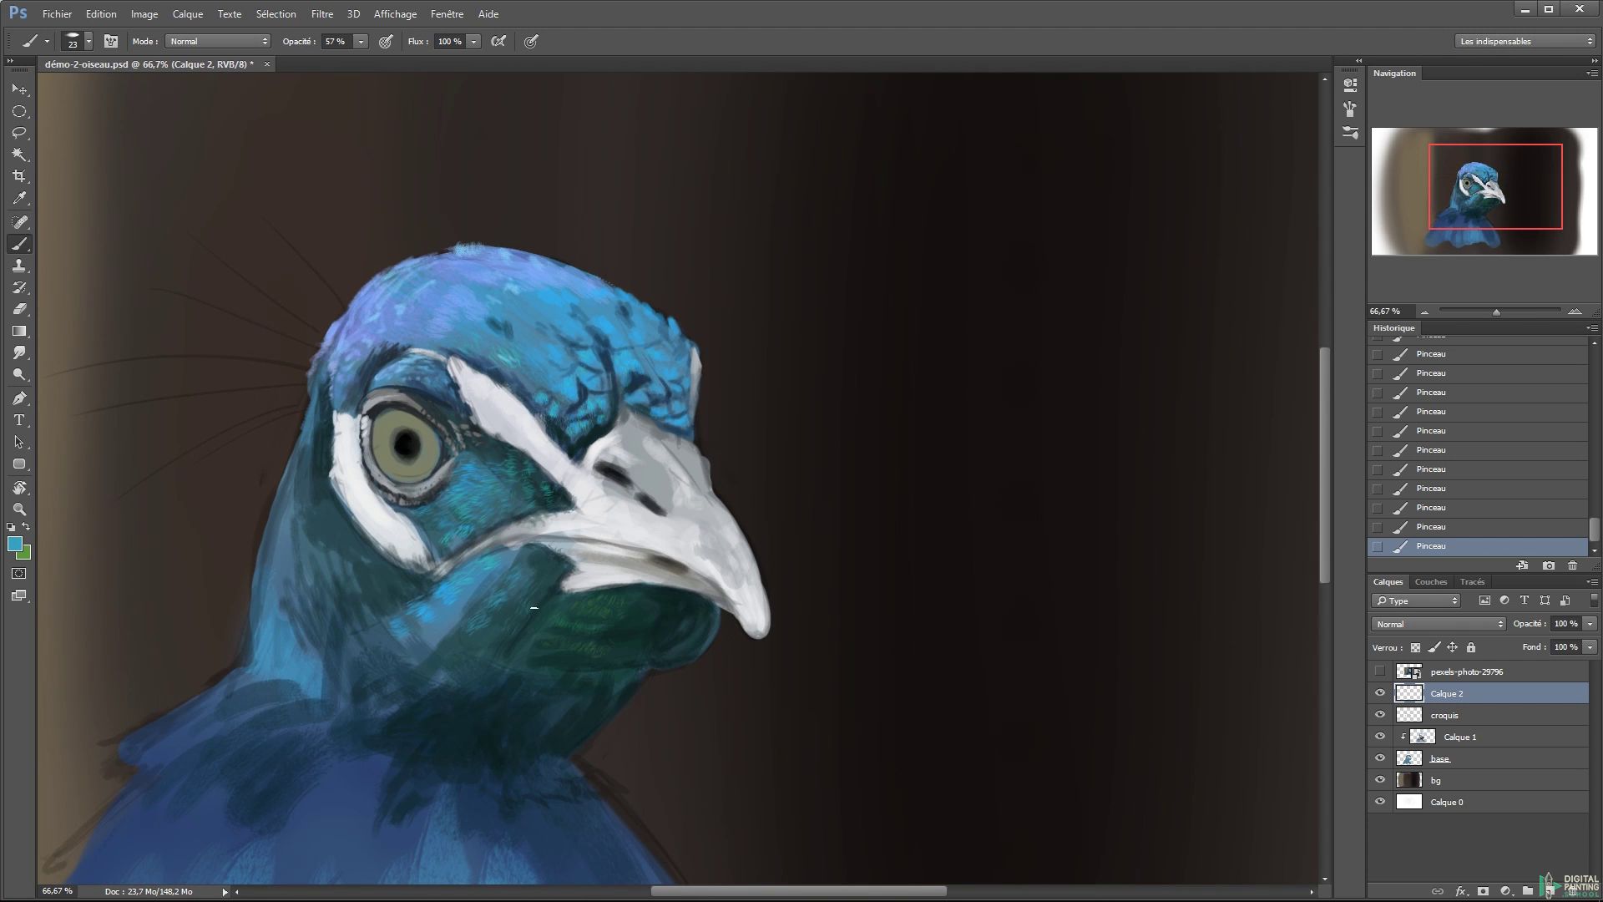
alt+shift+right_click(478, 731)
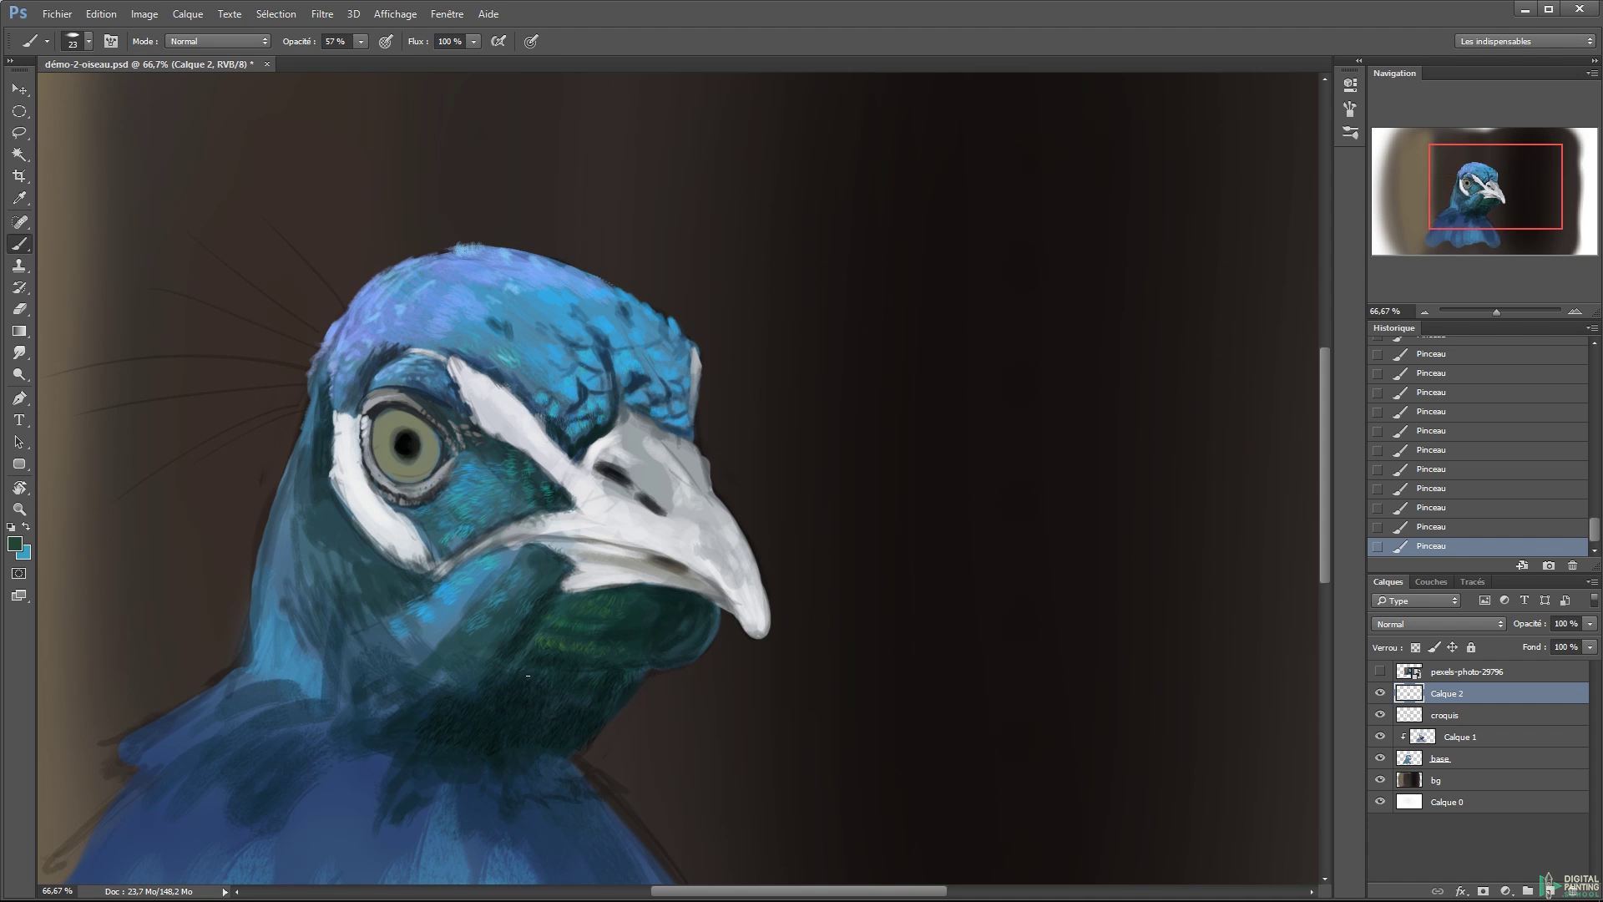
alt+shift+right_click(651, 623)
- Paint light-blue and darker feather strokes across the chest with a large brush
right_click(540, 615)
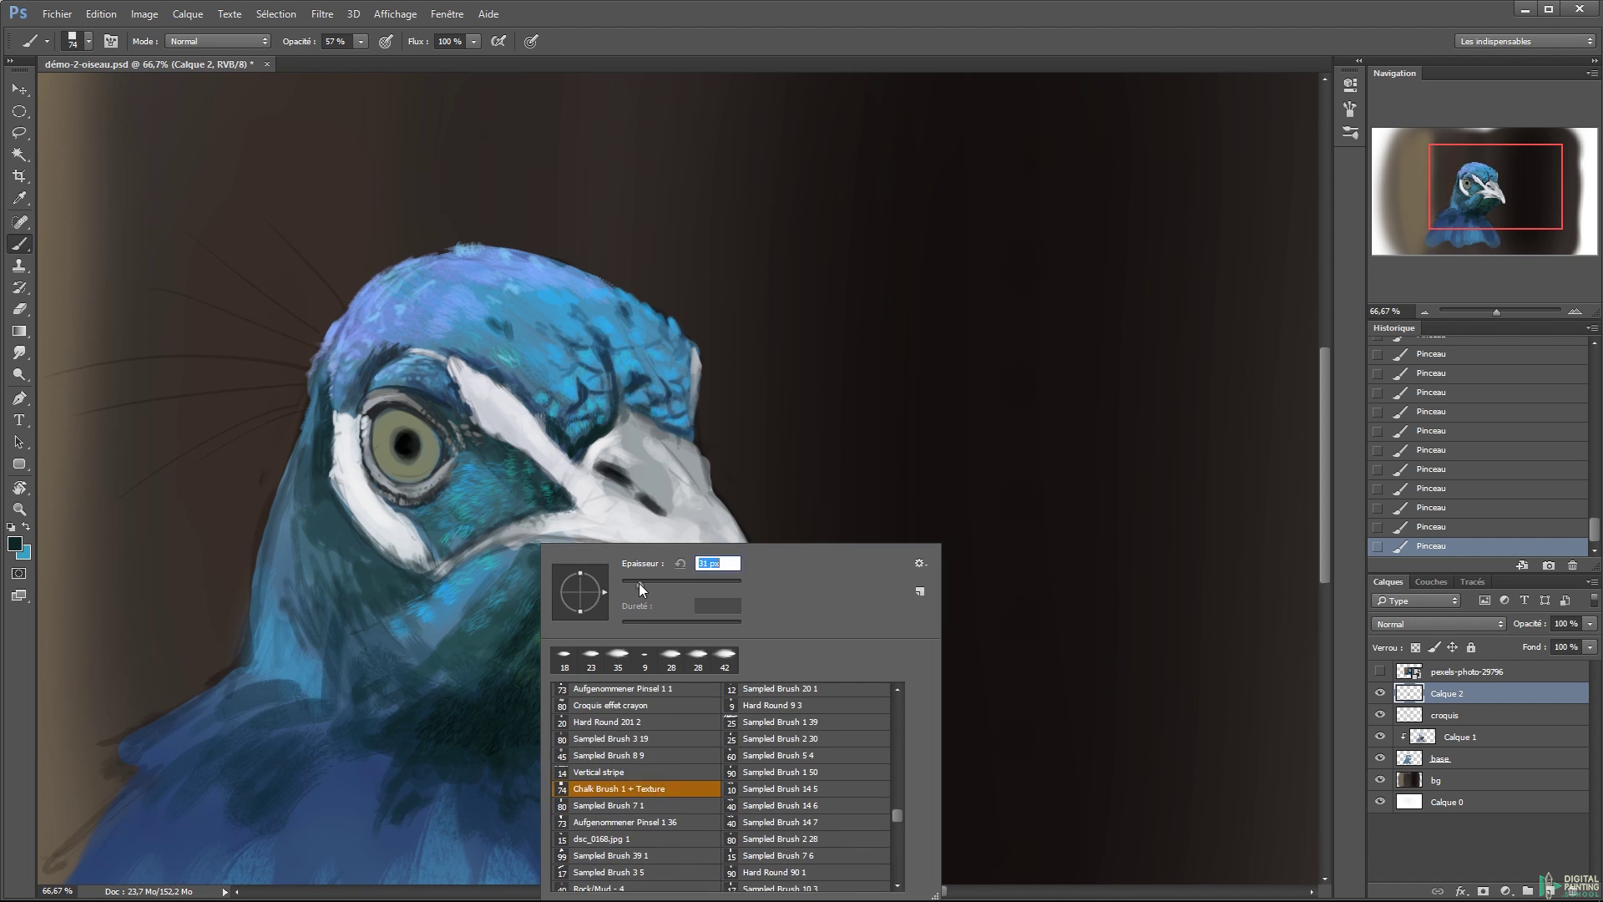
double_click(679, 679)
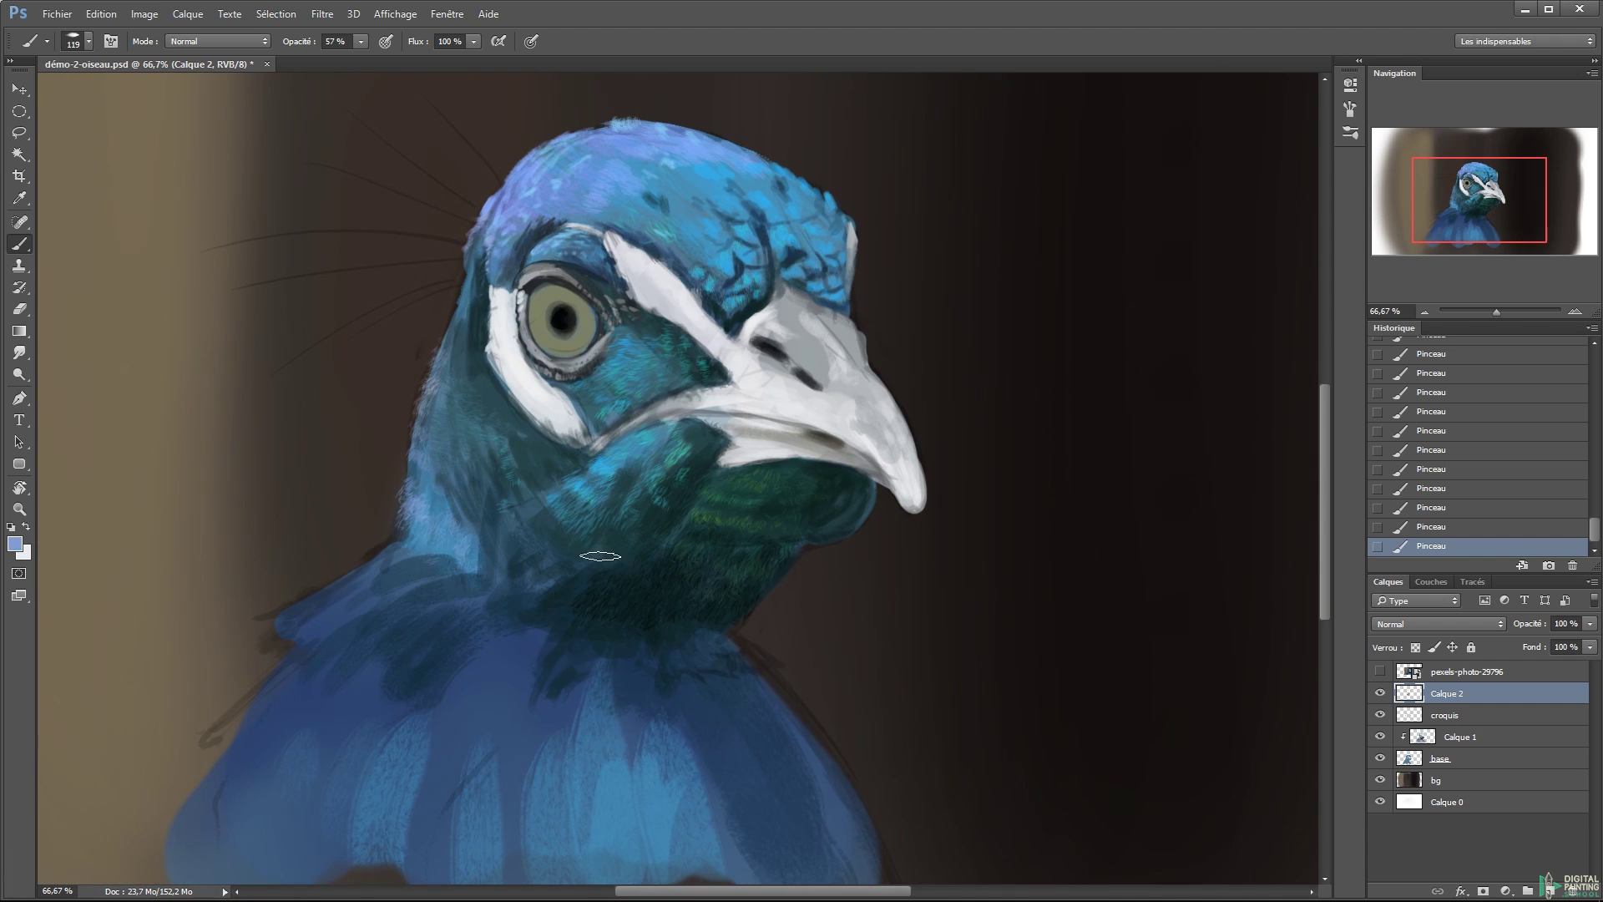
right_click(684, 543)
drag(534, 660, 501, 835)
mouse_move(401, 726)
mouse_down()
mouse_move(335, 740)
mouse_move(501, 602)
mouse_up()
drag(702, 685, 734, 835)
click(14, 543)
key(Return)
mouse_move(785, 727)
mouse_down()
mouse_move(723, 706)
mouse_move(801, 751)
mouse_up()
key(bracketleft)
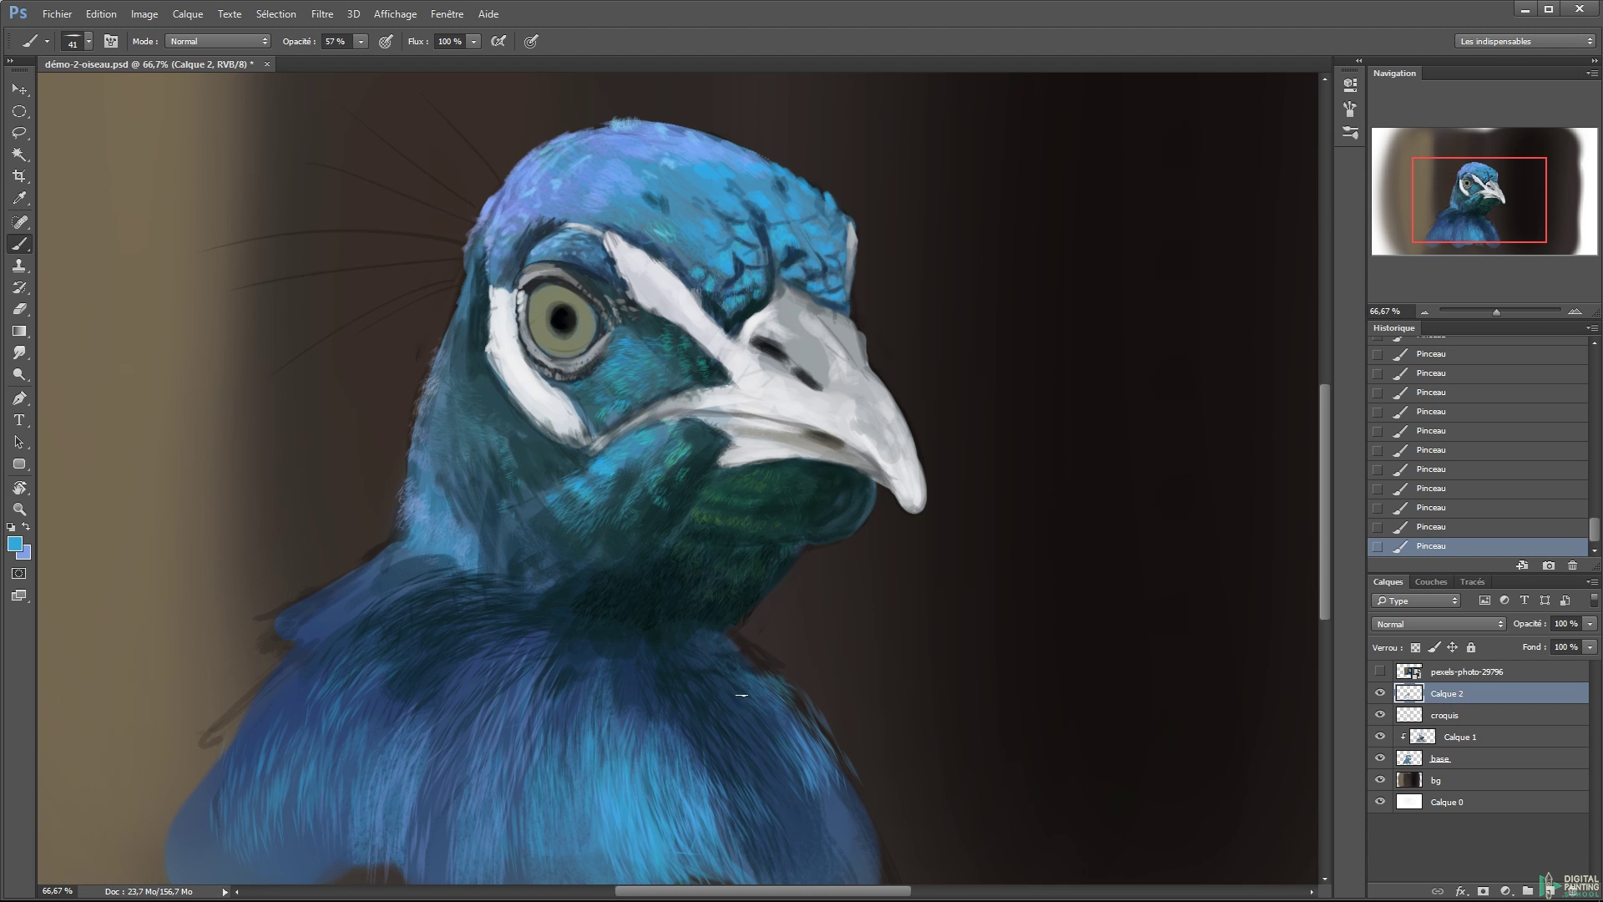
- Switch to a small 14 px brush
scroll(798, 109, up, 1)
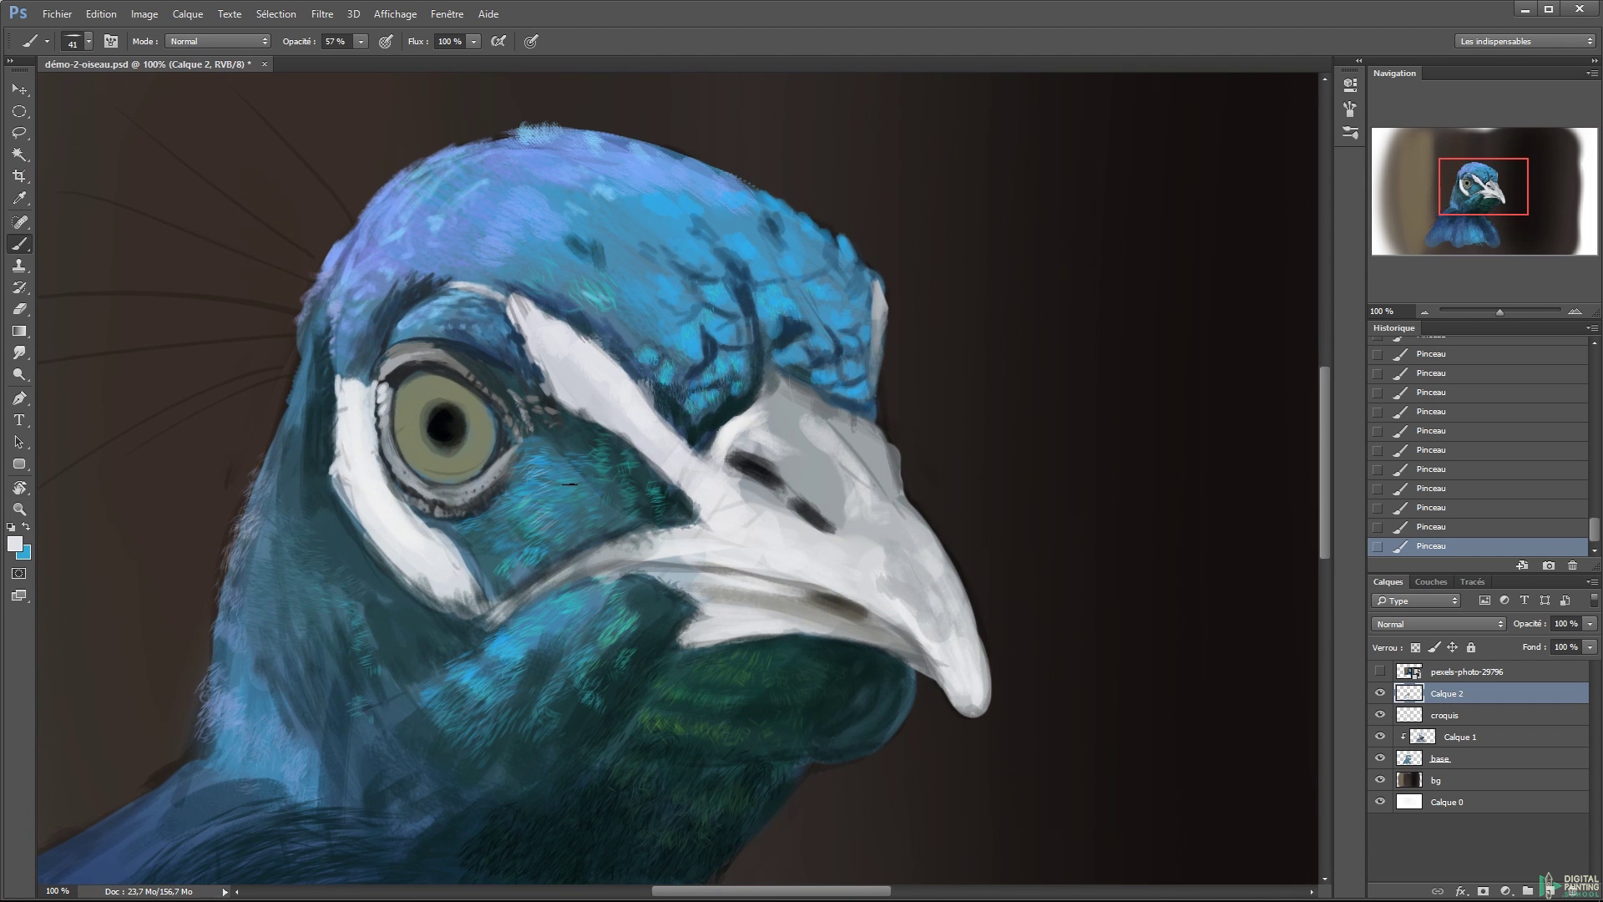
right_click(784, 443)
click(835, 670)
key(Return)
scroll(416, 372, down, 1)
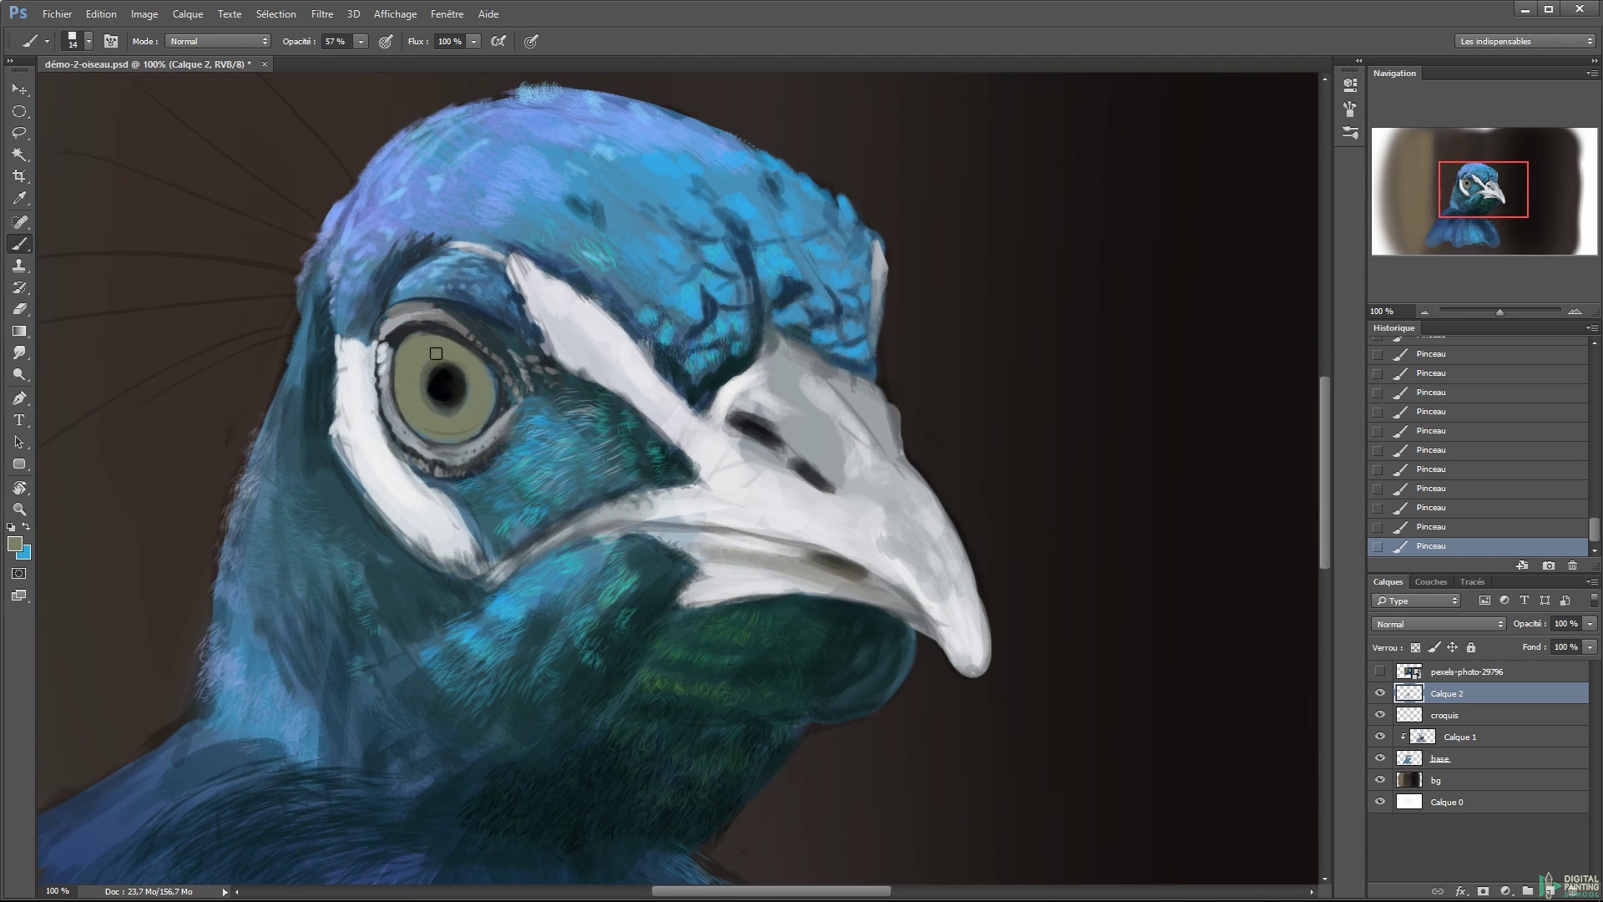
scroll(435, 354, up, 1)
- Add new layer Calque 3 and darken the iris and pupil at full opacity
key(ctrl+shift+alt+n)
key(0)
key(Return)
mouse_move(508, 401)
mouse_down()
mouse_move(483, 438)
mouse_move(587, 512)
mouse_move(490, 404)
mouse_move(535, 467)
mouse_move(536, 554)
mouse_move(599, 471)
mouse_move(617, 481)
mouse_up()
alt+click(544, 506)
- Paint light grey along the lower eyelid rim and darken the upper eye rim
alt+click(599, 471)
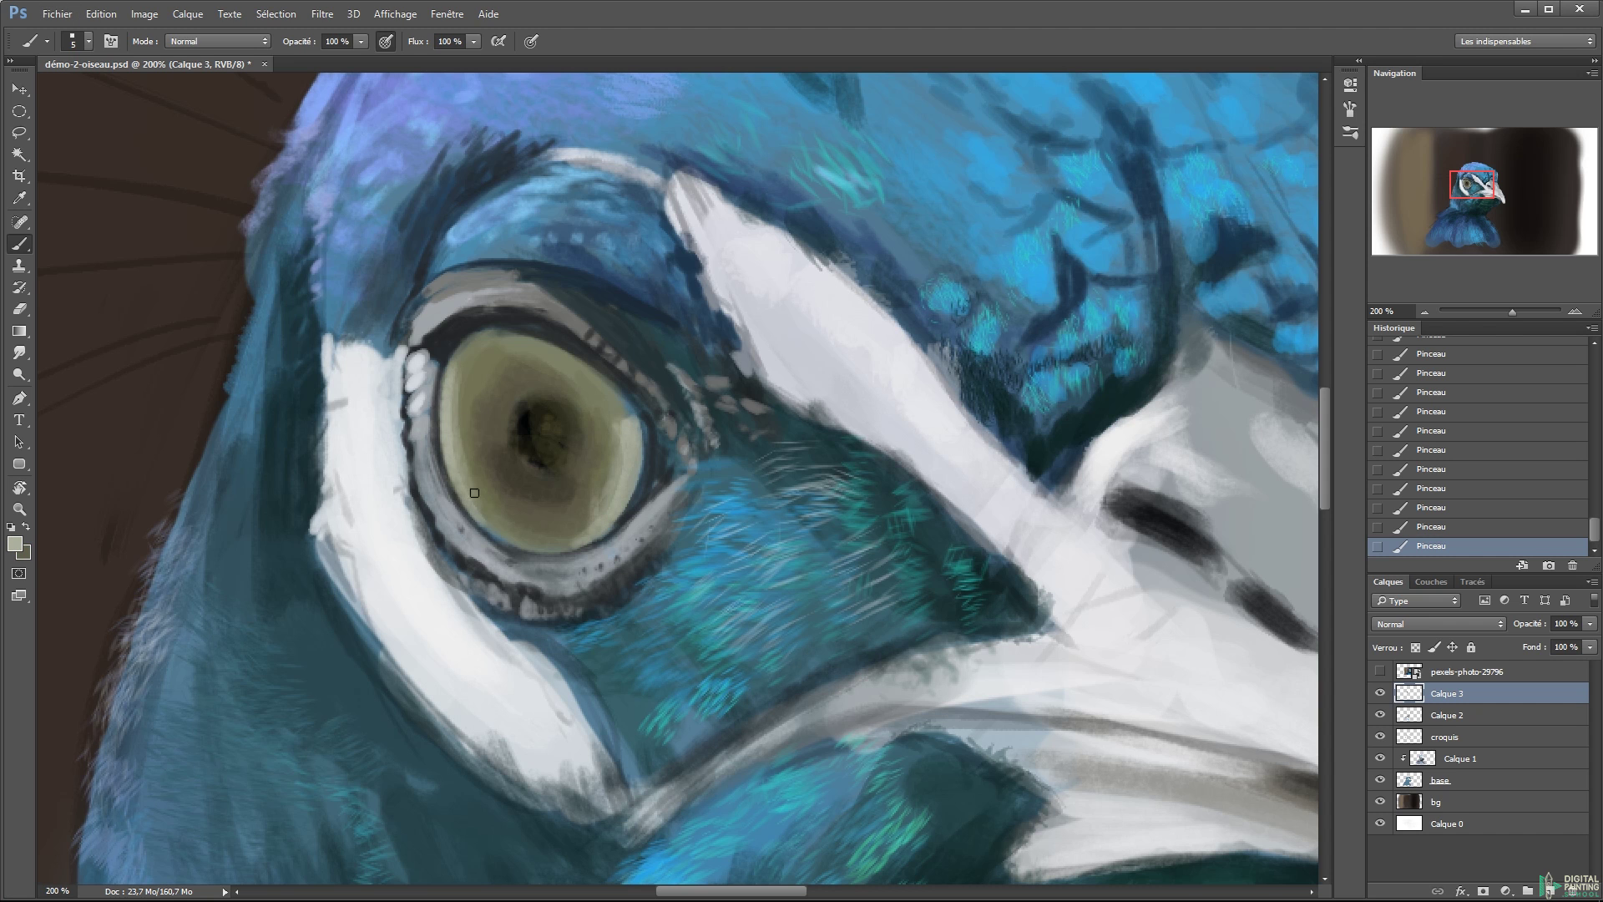
scroll(443, 444, up, 2)
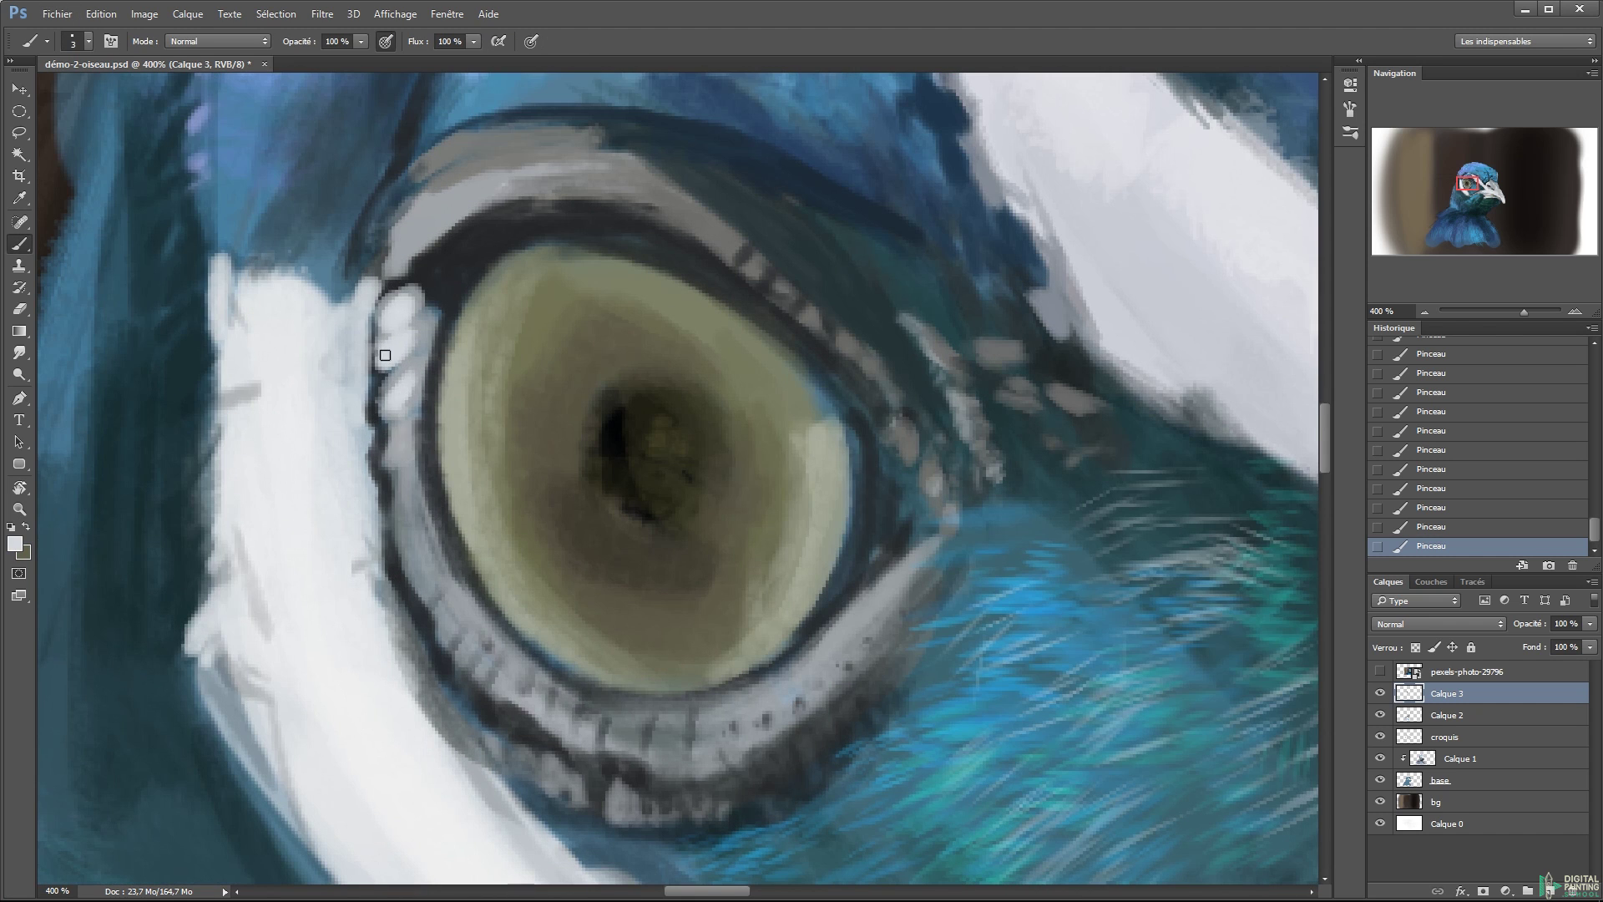
alt+click(528, 797)
alt+click(574, 702)
mouse_move(574, 702)
mouse_down()
mouse_move(718, 755)
mouse_move(918, 610)
mouse_move(960, 543)
mouse_move(885, 392)
mouse_move(935, 434)
mouse_move(838, 350)
mouse_up()
drag(660, 209, 789, 300)
mouse_move(455, 196)
mouse_down()
mouse_move(668, 167)
mouse_move(601, 125)
mouse_up()
alt+click(585, 142)
mouse_move(459, 123)
mouse_down()
mouse_move(559, 265)
mouse_move(718, 242)
mouse_up()
alt+click(565, 161)
mouse_move(601, 267)
mouse_down()
mouse_move(509, 301)
mouse_move(434, 467)
mouse_up()
- Add dark teal strokes around the eye and white dabs on the white patch
alt+click(518, 268)
drag(451, 292, 468, 400)
mouse_move(434, 484)
mouse_down()
mouse_move(465, 383)
mouse_move(345, 395)
mouse_move(359, 217)
mouse_up()
drag(283, 159, 288, 267)
drag(209, 350, 247, 465)
alt+click(361, 493)
drag(276, 543, 300, 618)
drag(468, 526, 493, 693)
- Make a round black pupil from an elliptical selection and add a layer named 'reflet'
drag(677, 501, 830, 675)
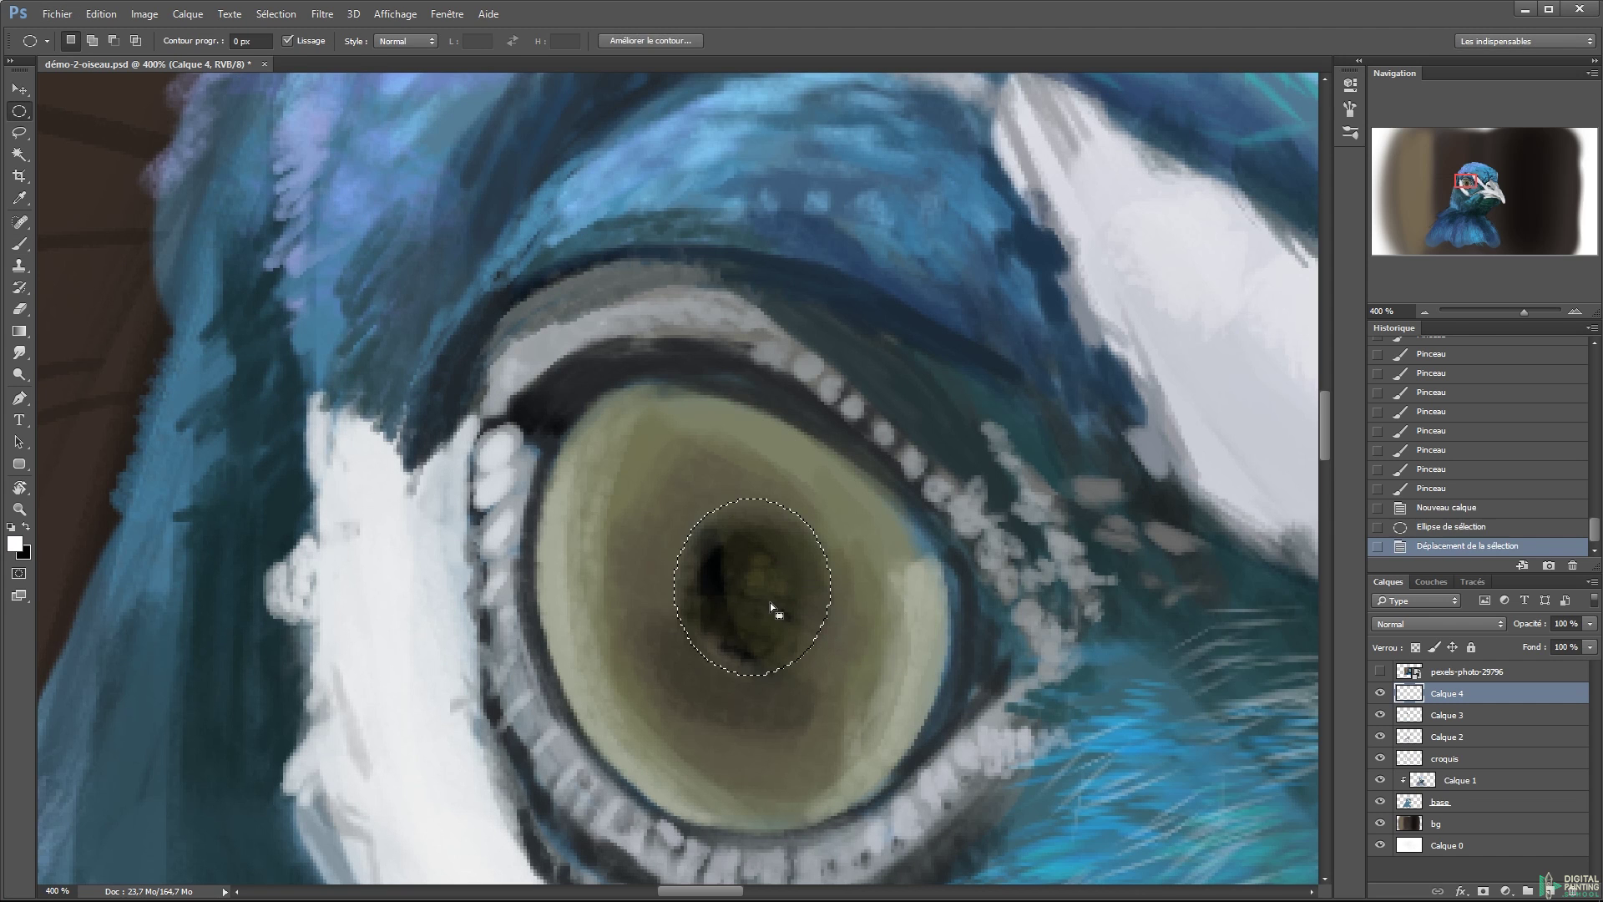
drag(709, 542, 793, 635)
key(ctrl+shift+n)
text(reflet)
key(Return)
key(ctrl+d)
- Paint a white window-like reflection on the iris, erasing thin branch lines into it
drag(677, 455, 902, 576)
key(e)
mouse_move(635, 576)
mouse_down()
mouse_move(868, 577)
mouse_move(833, 479)
mouse_move(769, 448)
mouse_up()
key(ctrl+minus)
key(b)
key(e)
drag(668, 476, 785, 547)
drag(751, 426, 805, 568)
key(b)
drag(690, 454, 834, 543)
- Blend the reflet layer in Overlay mode at 50% opacity
key(i)
click(14, 544)
click(802, 320)
click(1168, 309)
click(1438, 624)
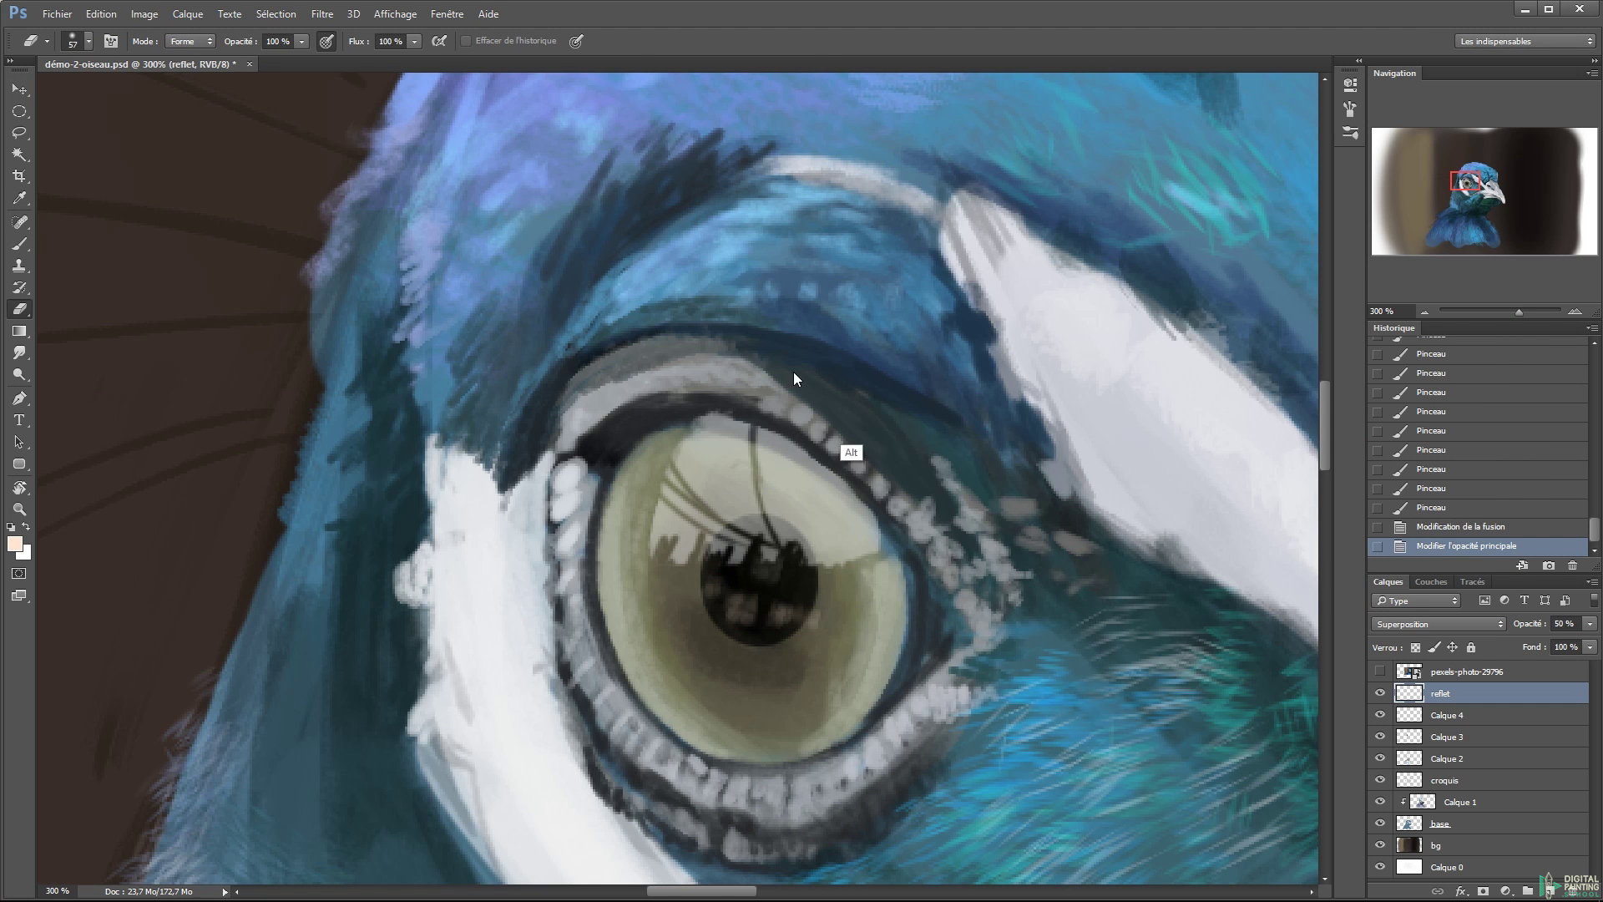
key(b)
drag(794, 369, 835, 542)
click(1446, 715)
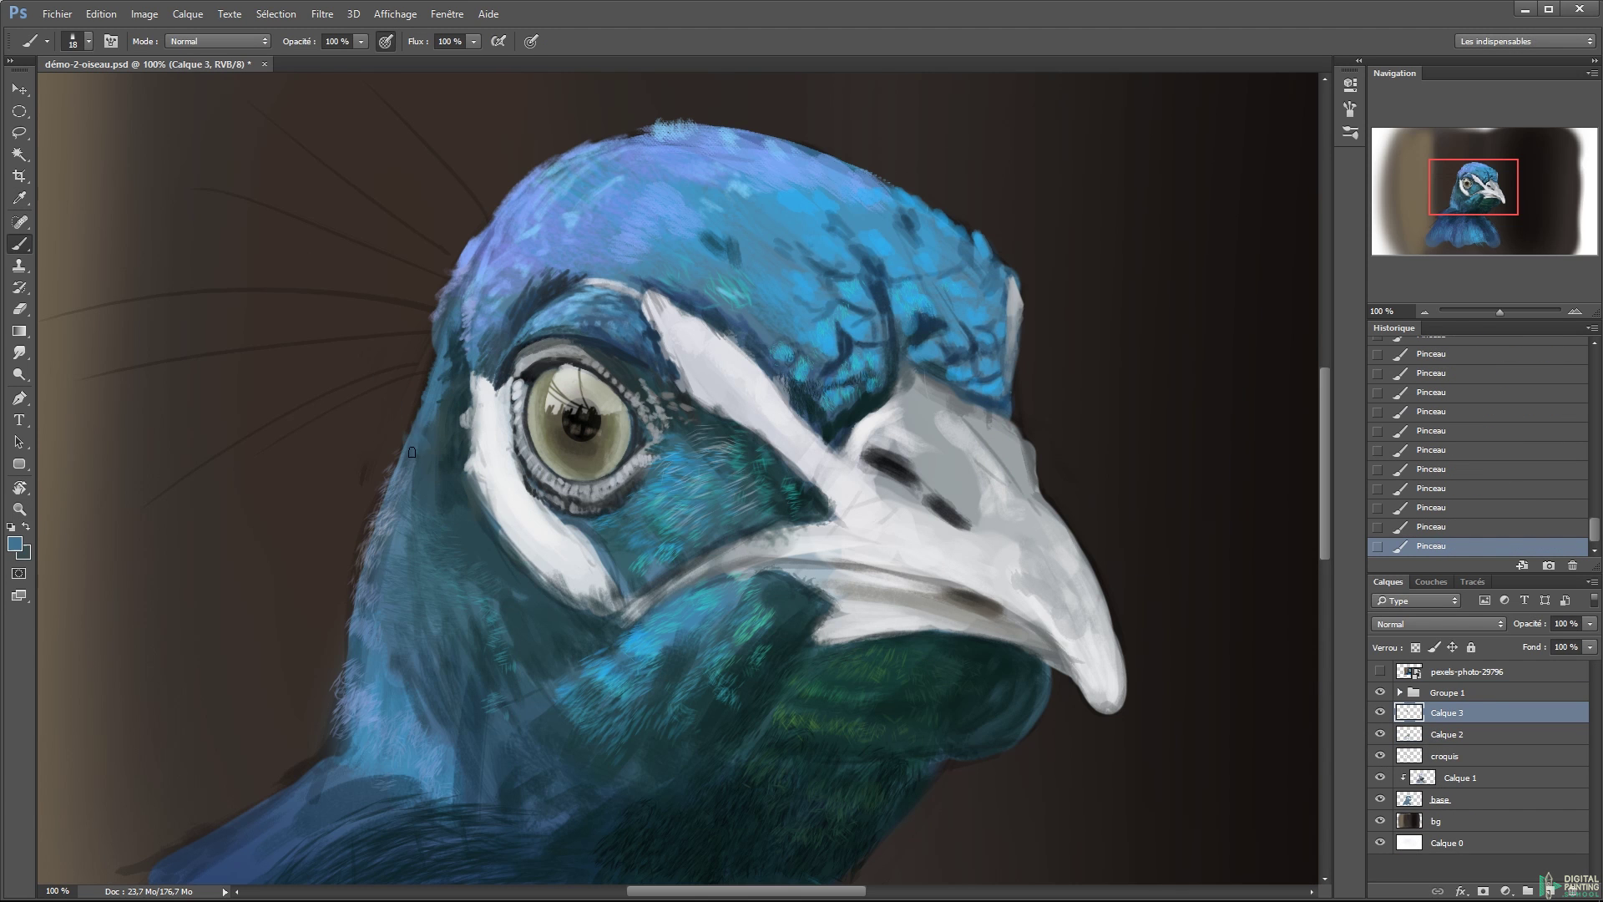
- Paint light-cyan and lavender-blue scale feathers on the crest
key(x)
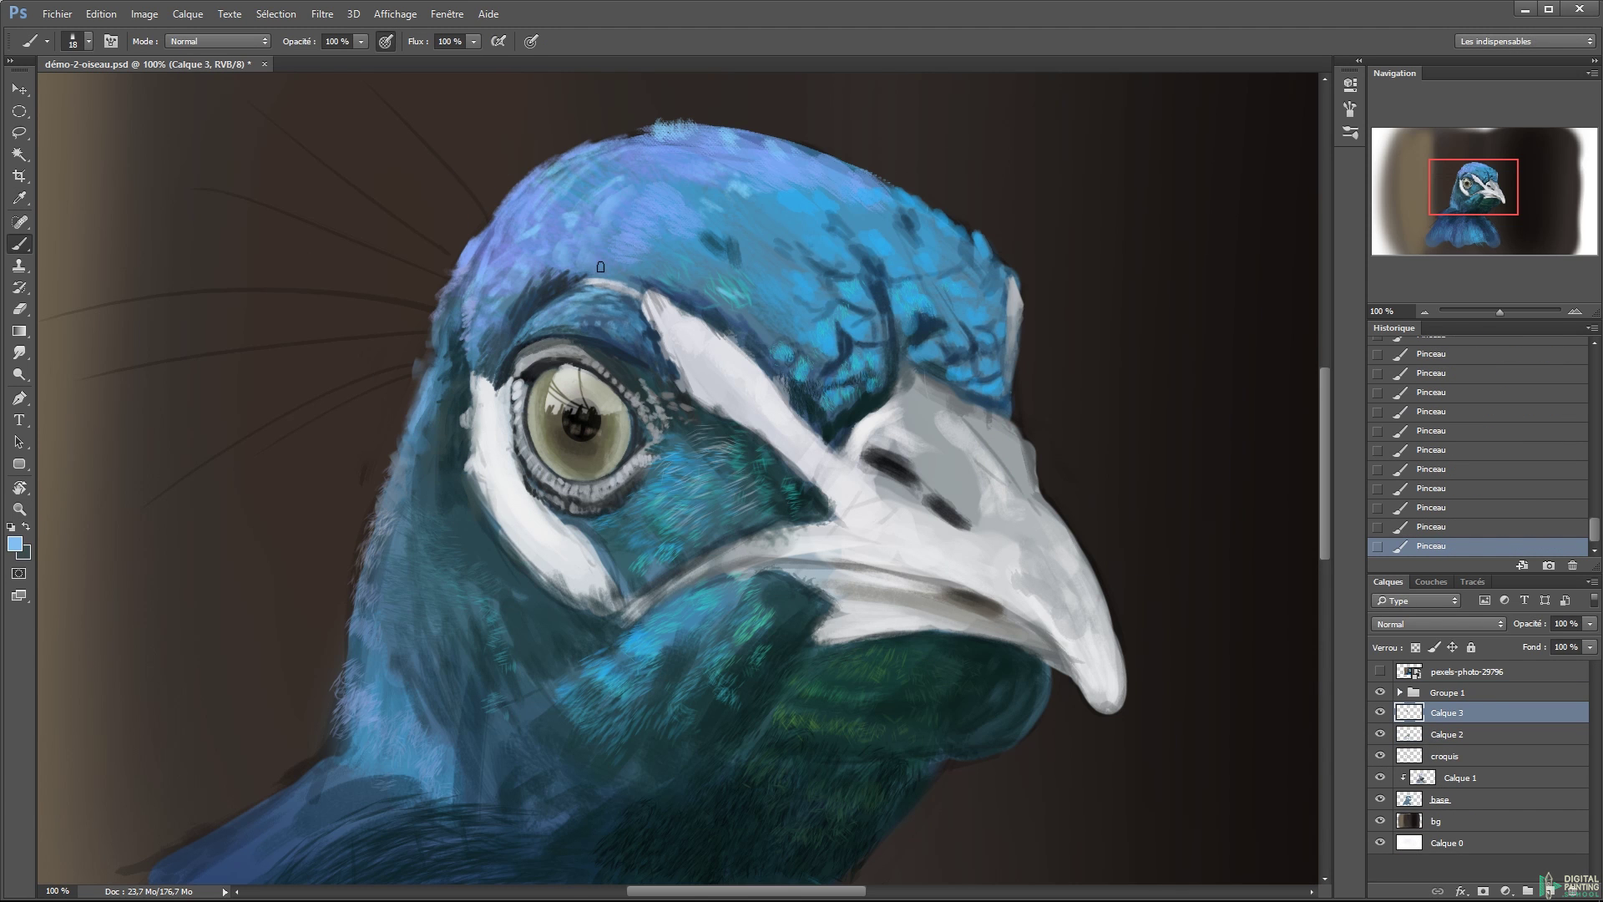
mouse_move(754, 280)
mouse_down()
mouse_move(801, 291)
mouse_move(810, 242)
mouse_up()
click(869, 333)
key(Return)
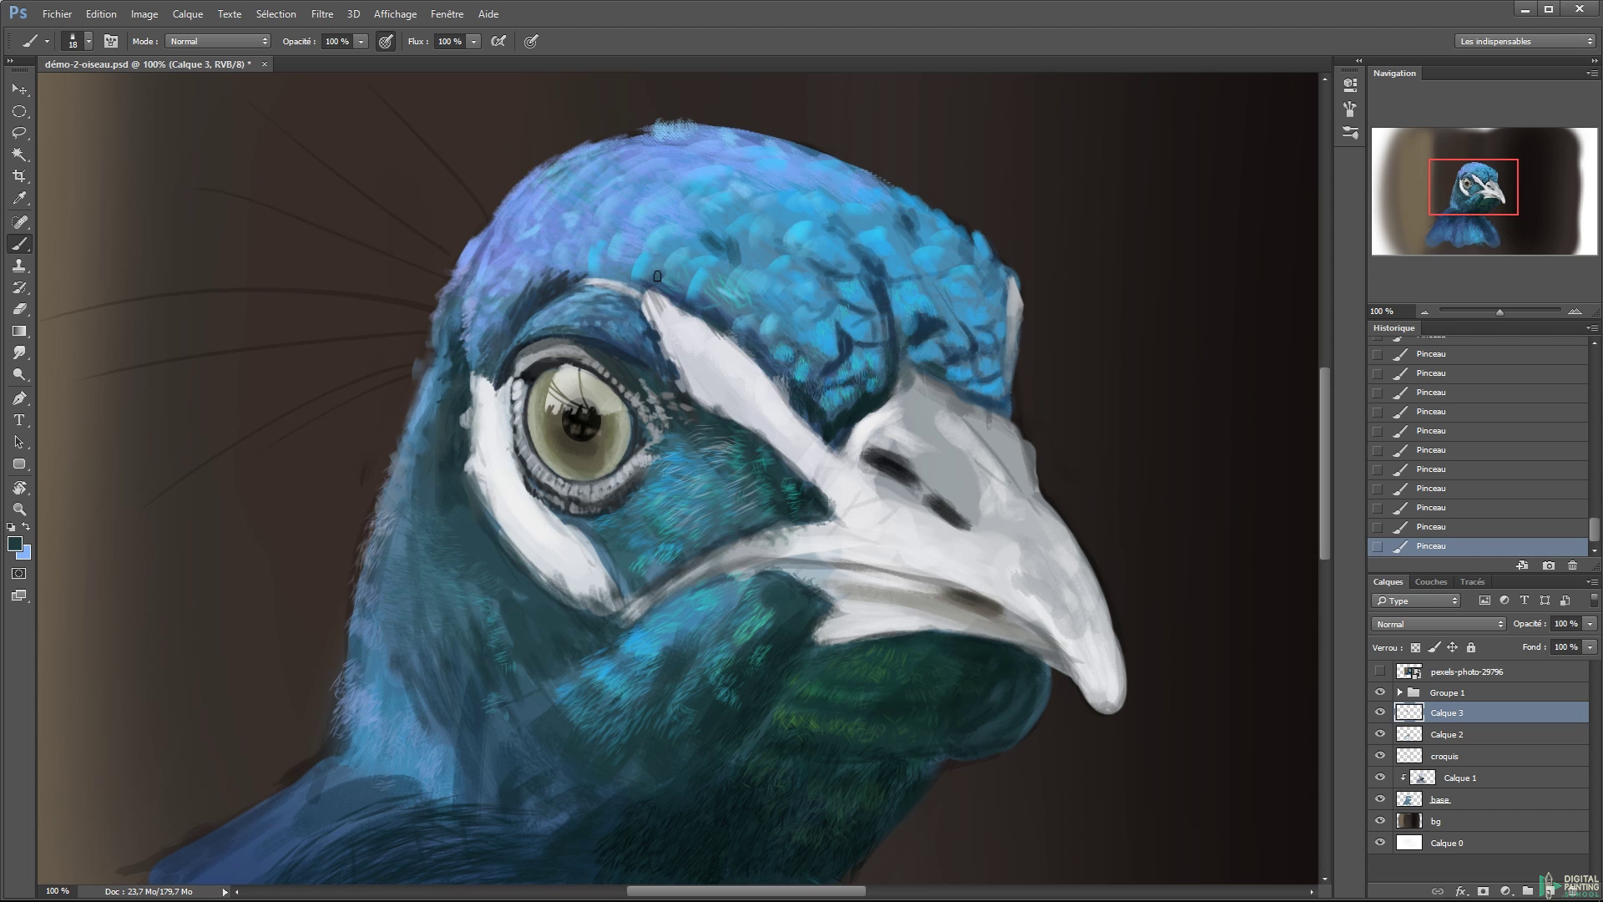
alt+click(809, 340)
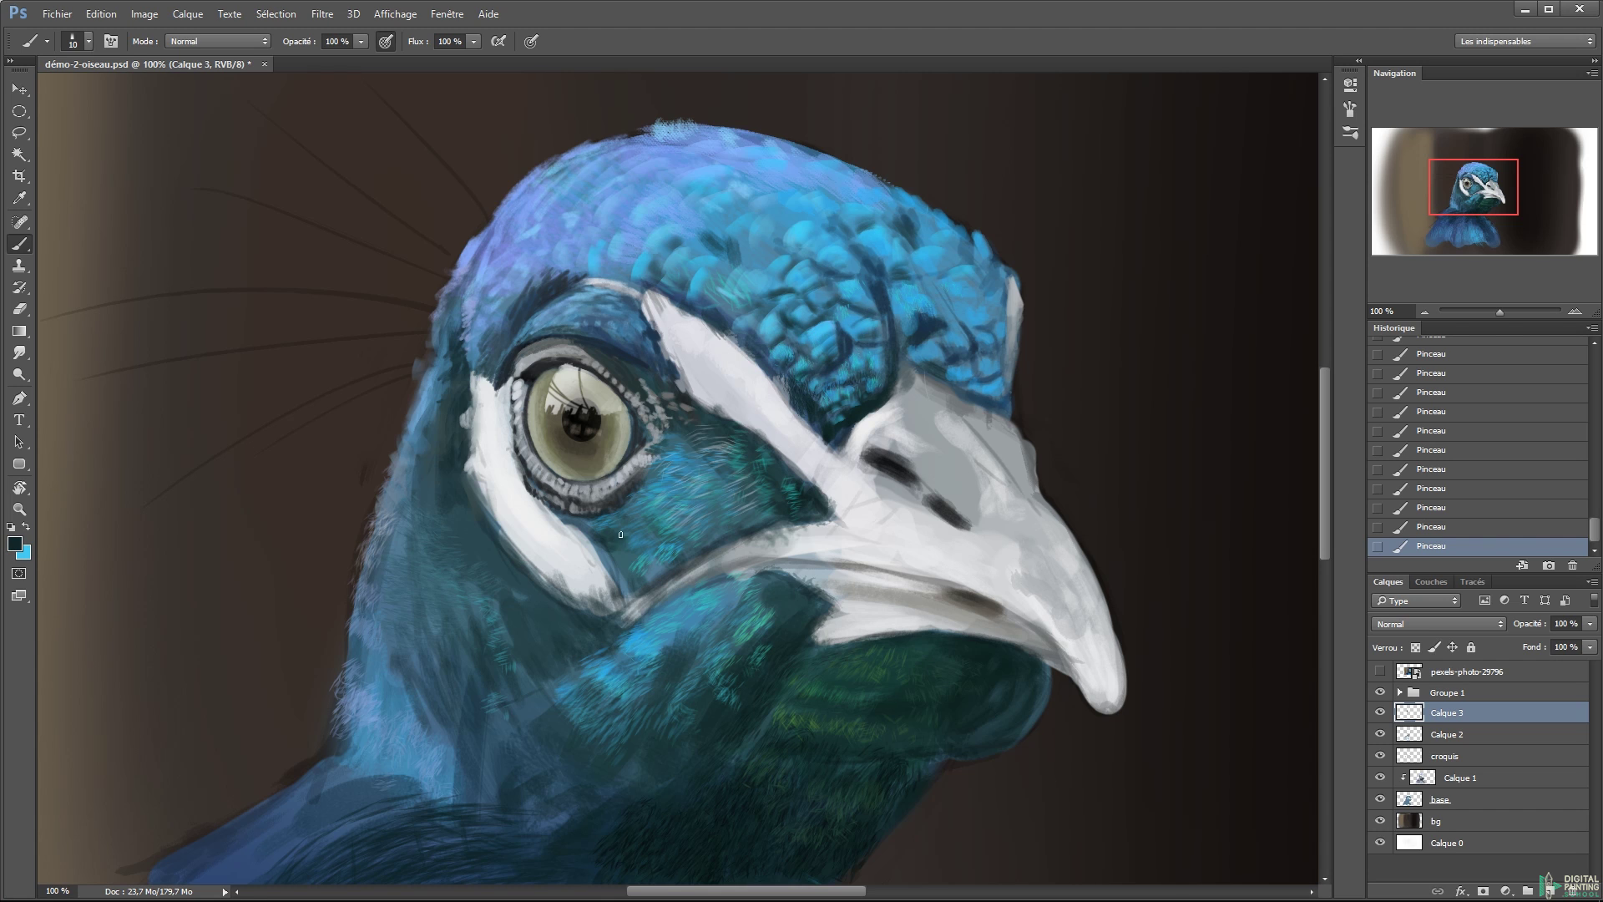
alt+click(584, 576)
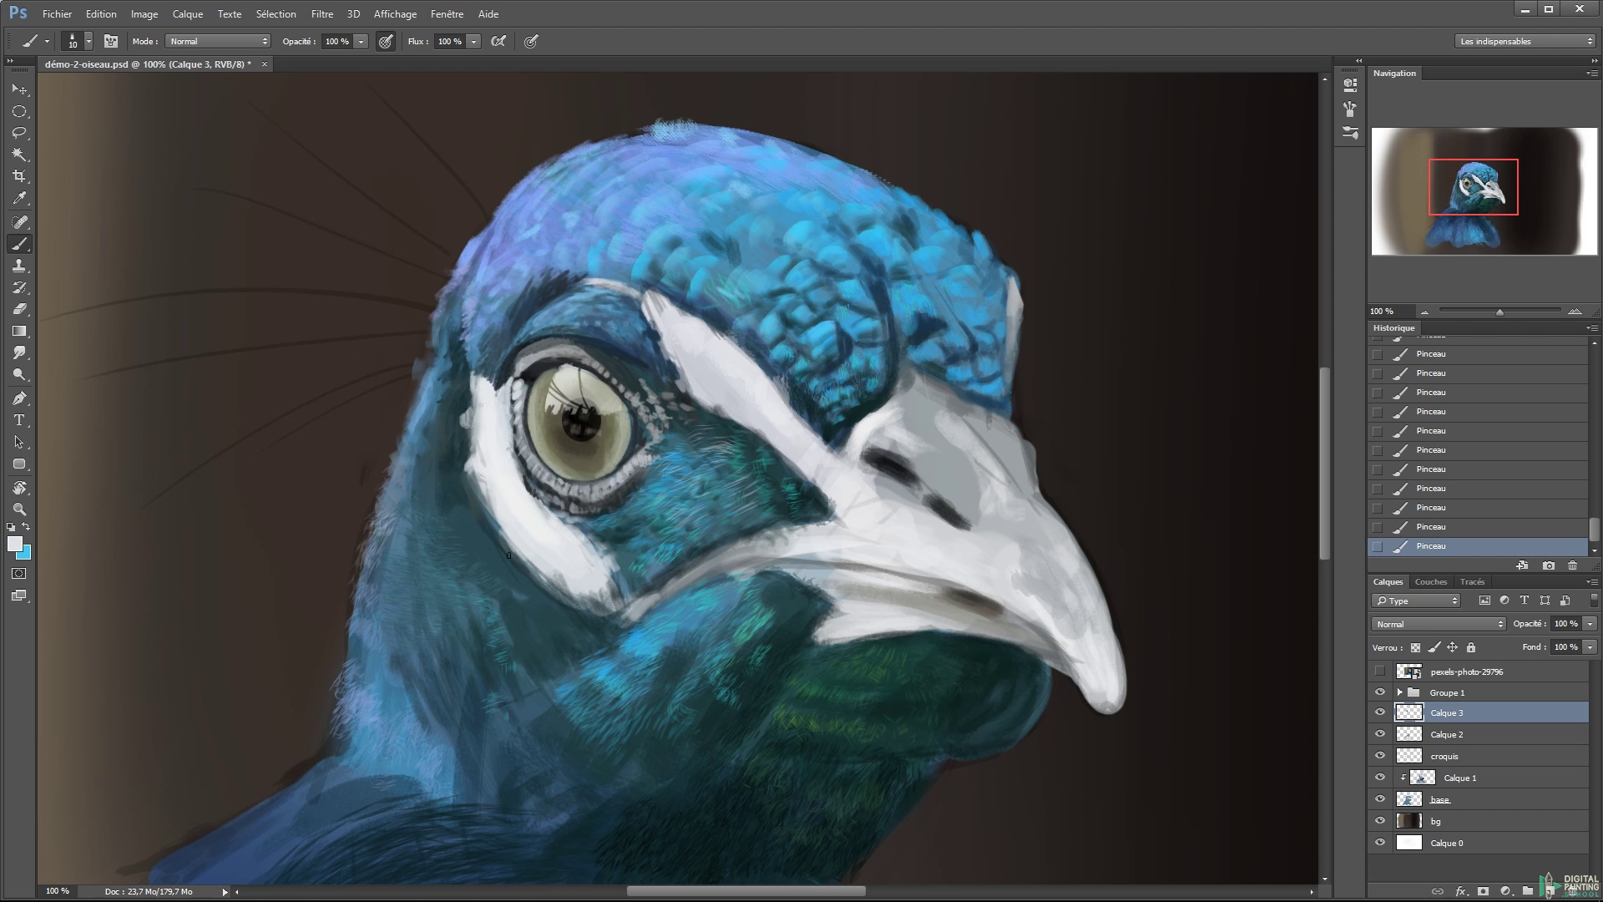
alt+click(639, 639)
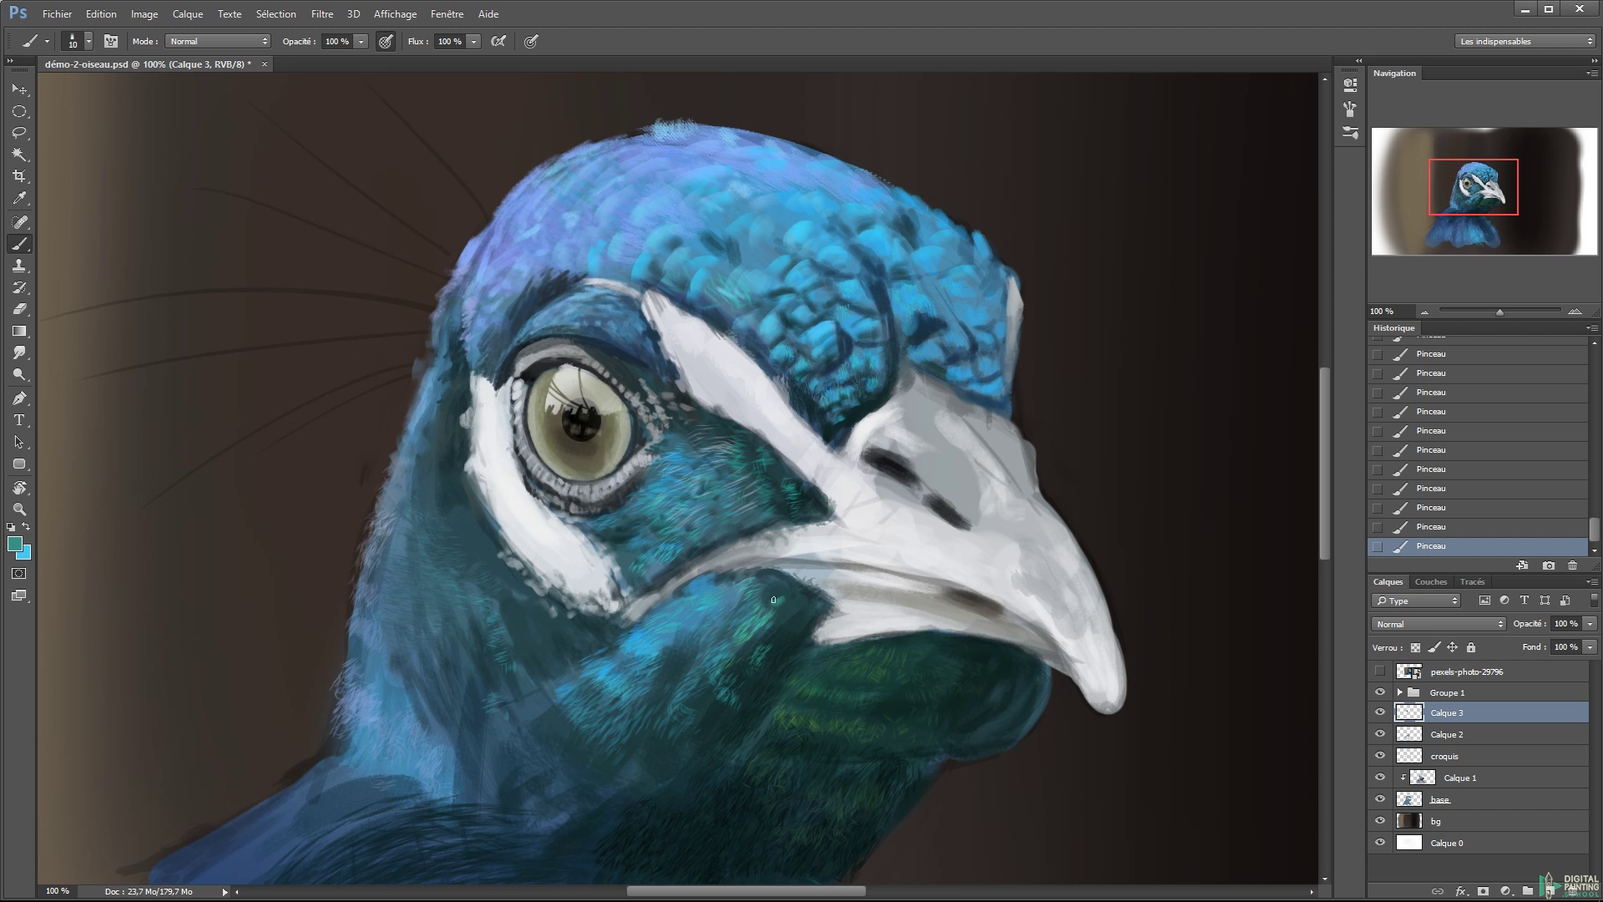
- Paint a cream highlight along the beak edge
click(783, 347)
key(Return)
drag(764, 551, 831, 574)
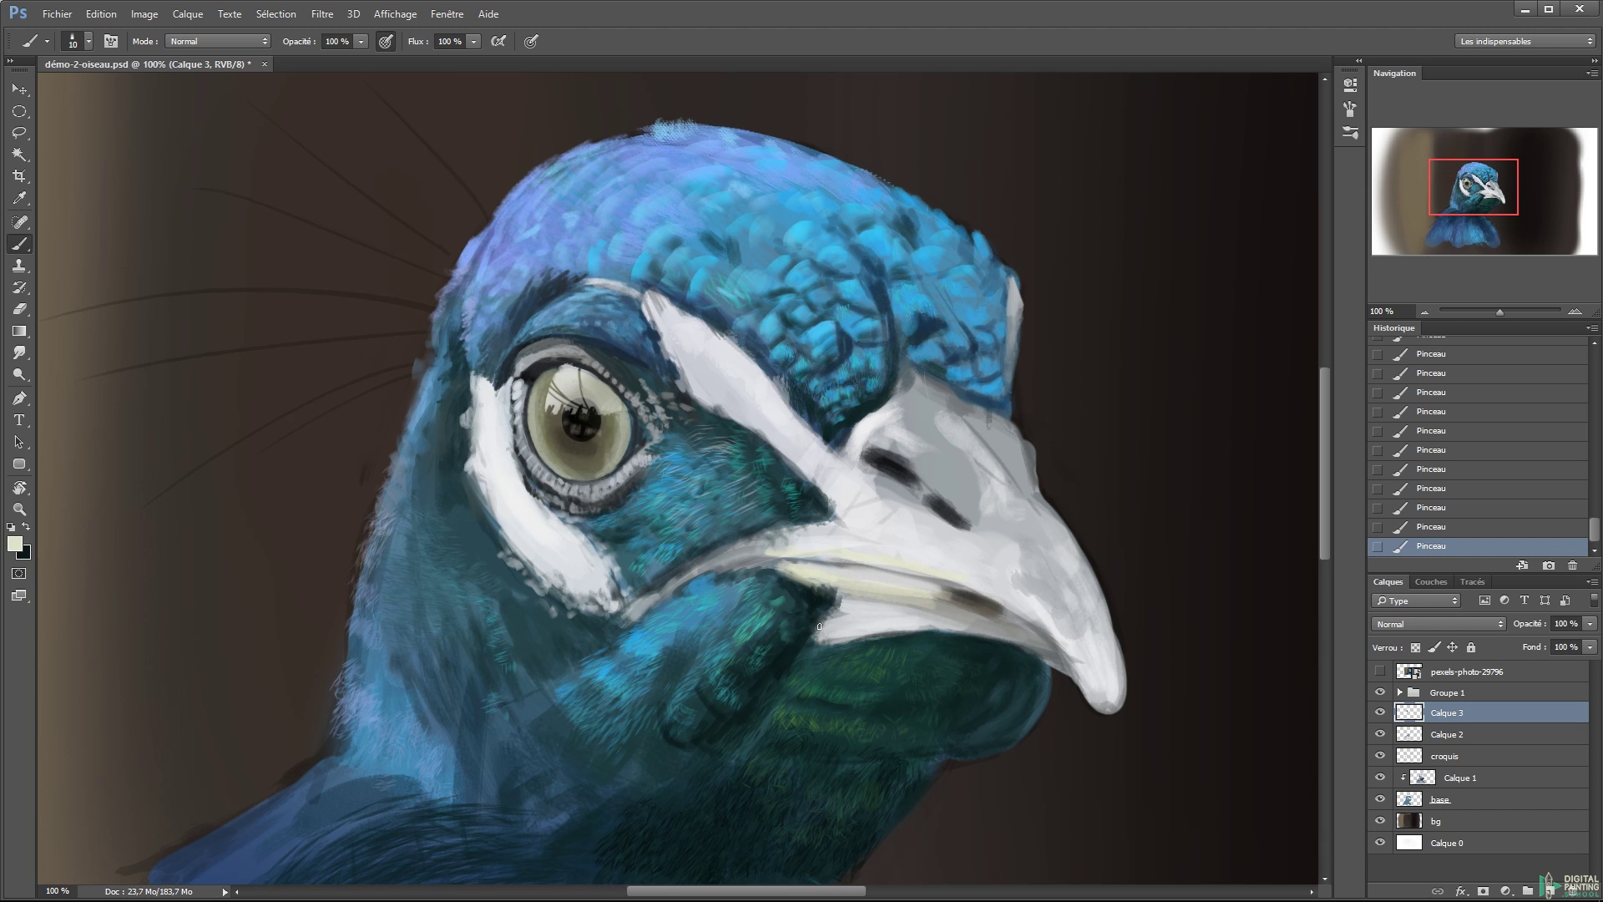
drag(791, 703, 733, 595)
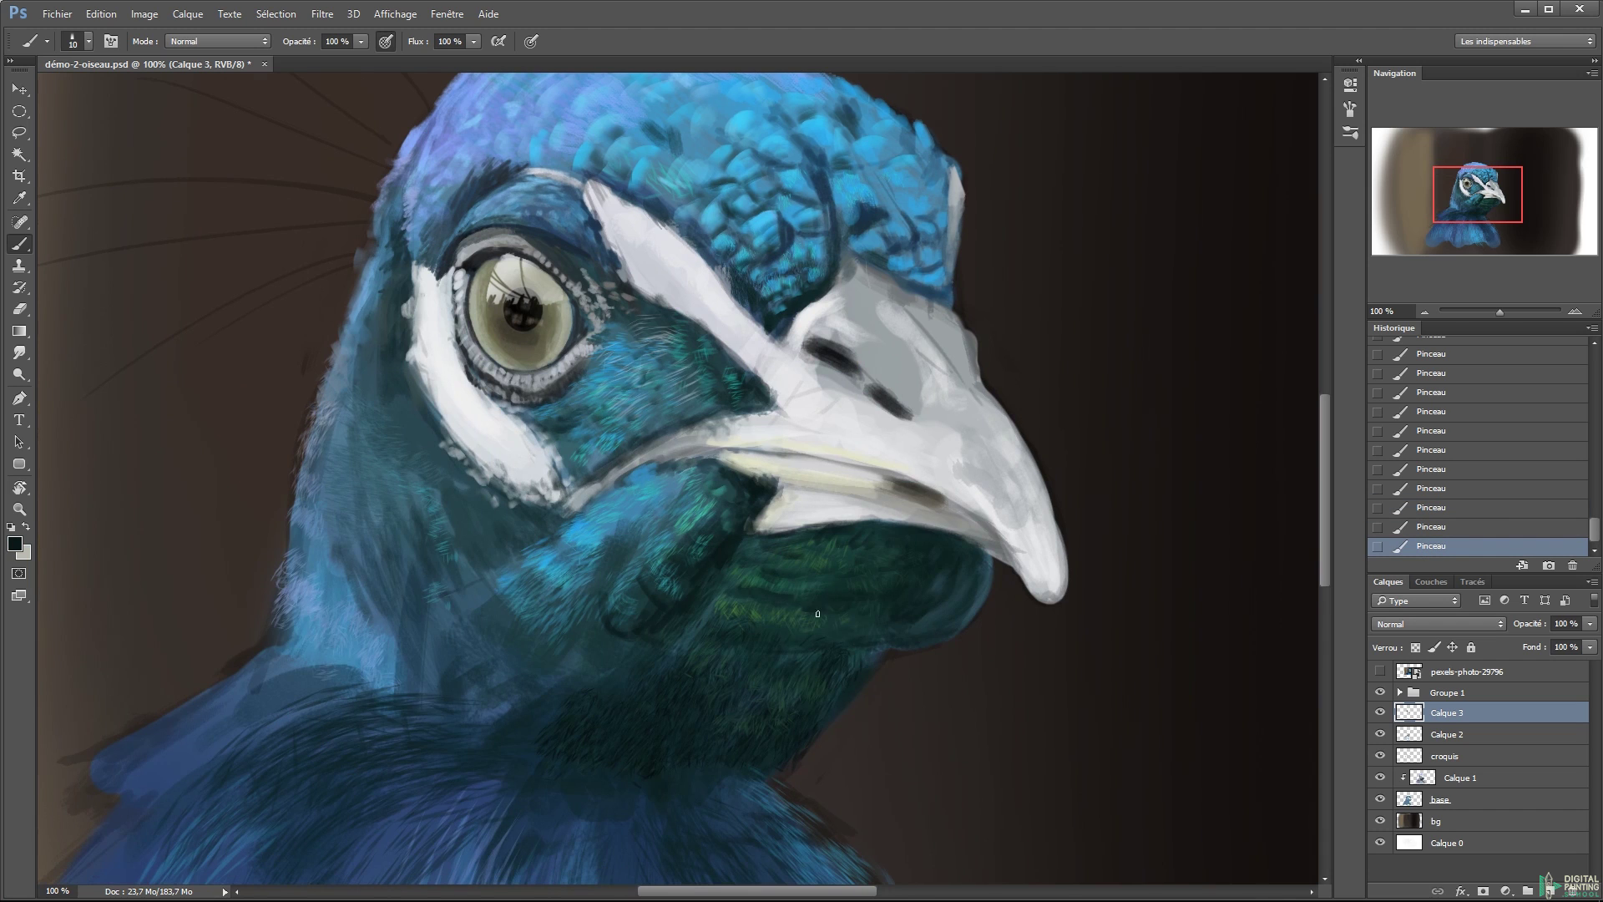
- Add dark strokes on the neck using a sampled dark colour
alt+click(749, 603)
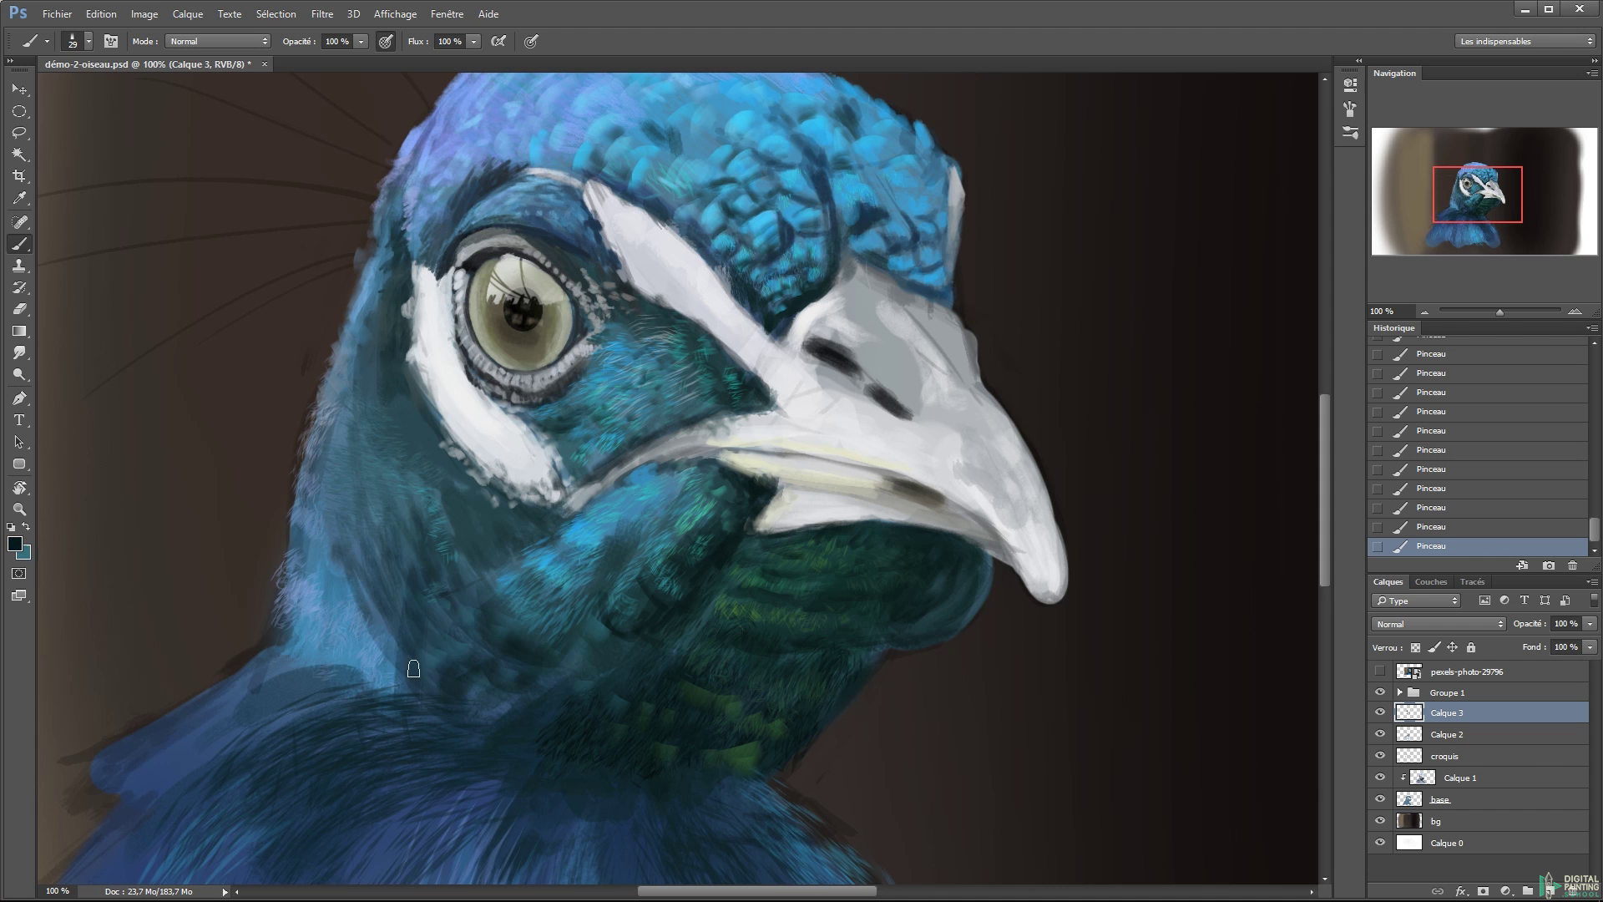
drag(592, 398, 654, 515)
alt+click(546, 551)
scroll(555, 543, up, 1)
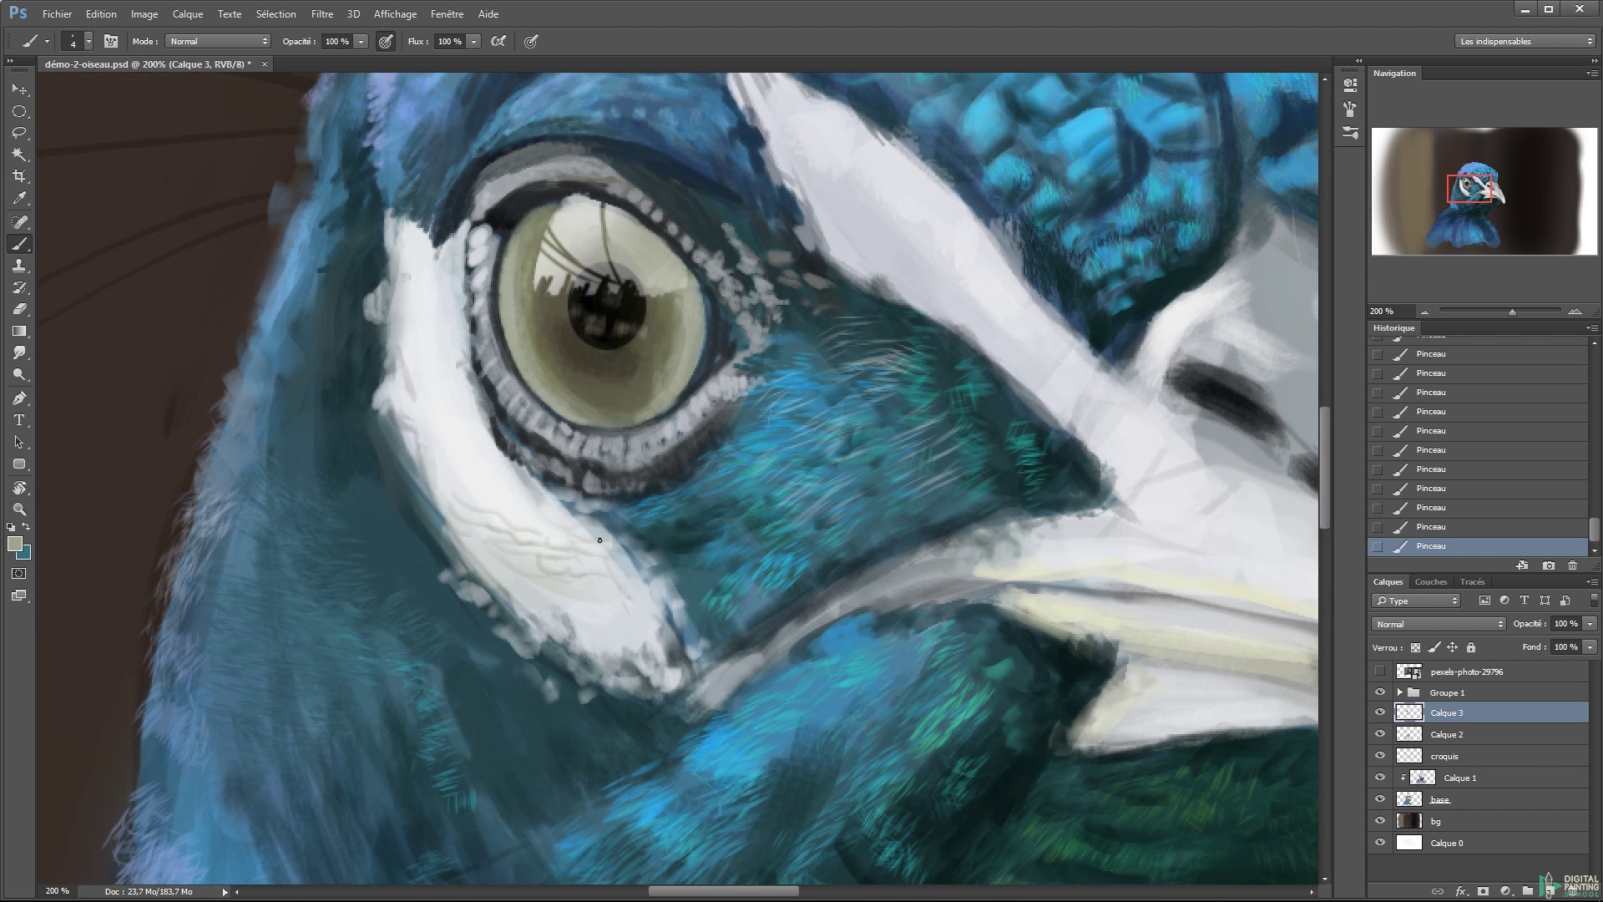
- Lighten the nostril and upper beak with light grey strokes
drag(588, 610, 243, 559)
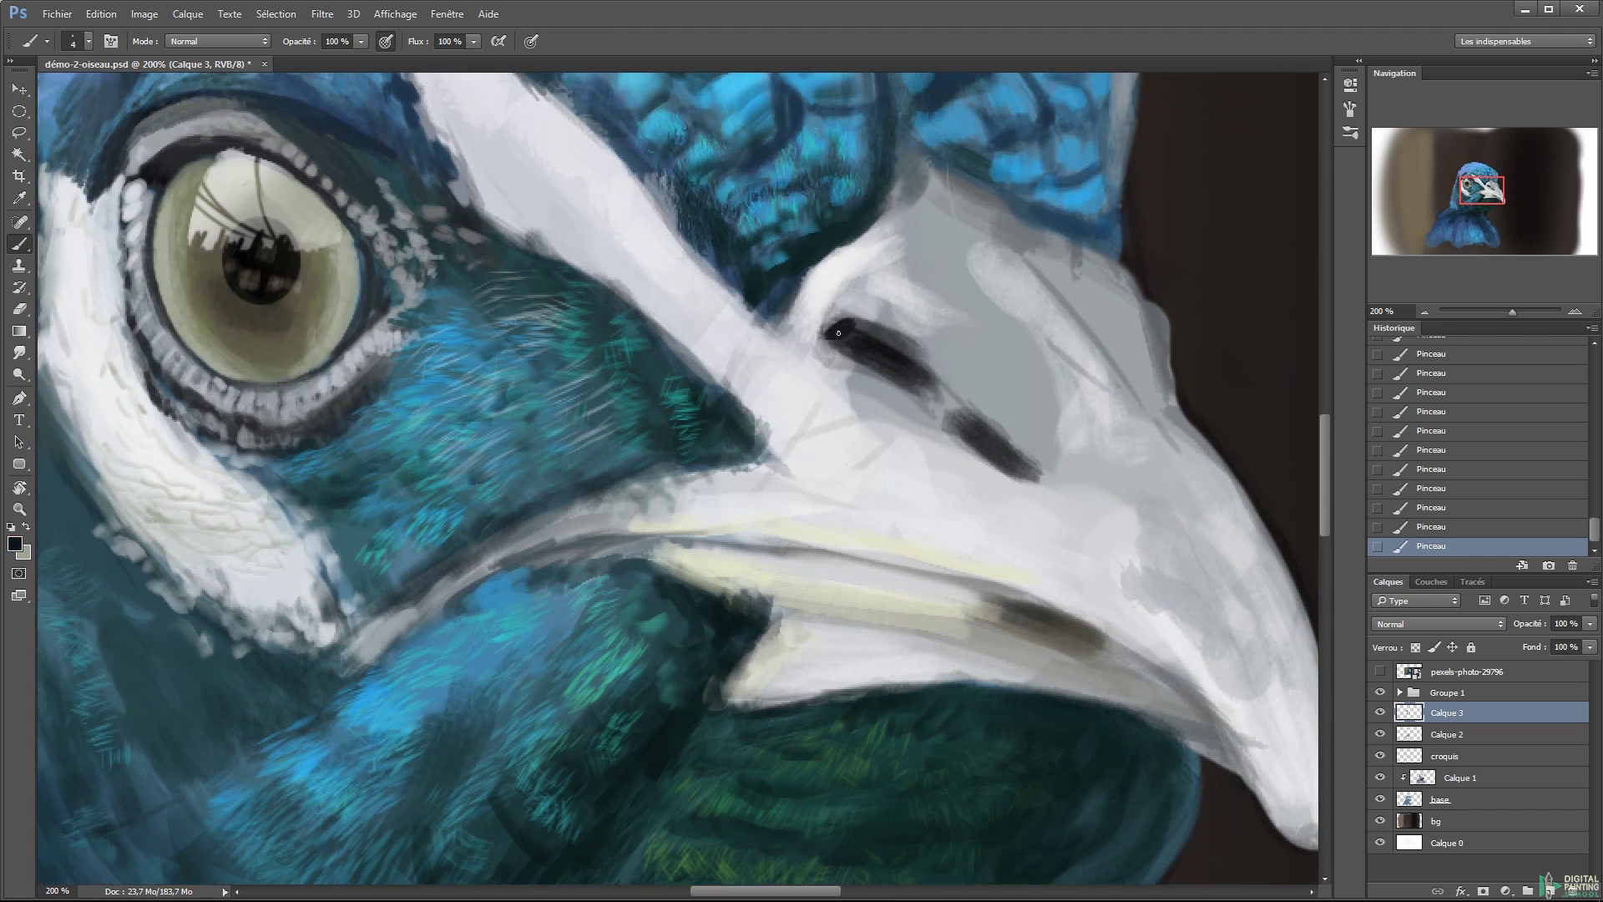
drag(955, 229, 1037, 410)
drag(939, 368, 1031, 500)
drag(985, 400, 1111, 464)
alt+click(961, 257)
mouse_move(617, 476)
mouse_down()
mouse_move(1012, 544)
mouse_move(895, 362)
mouse_up()
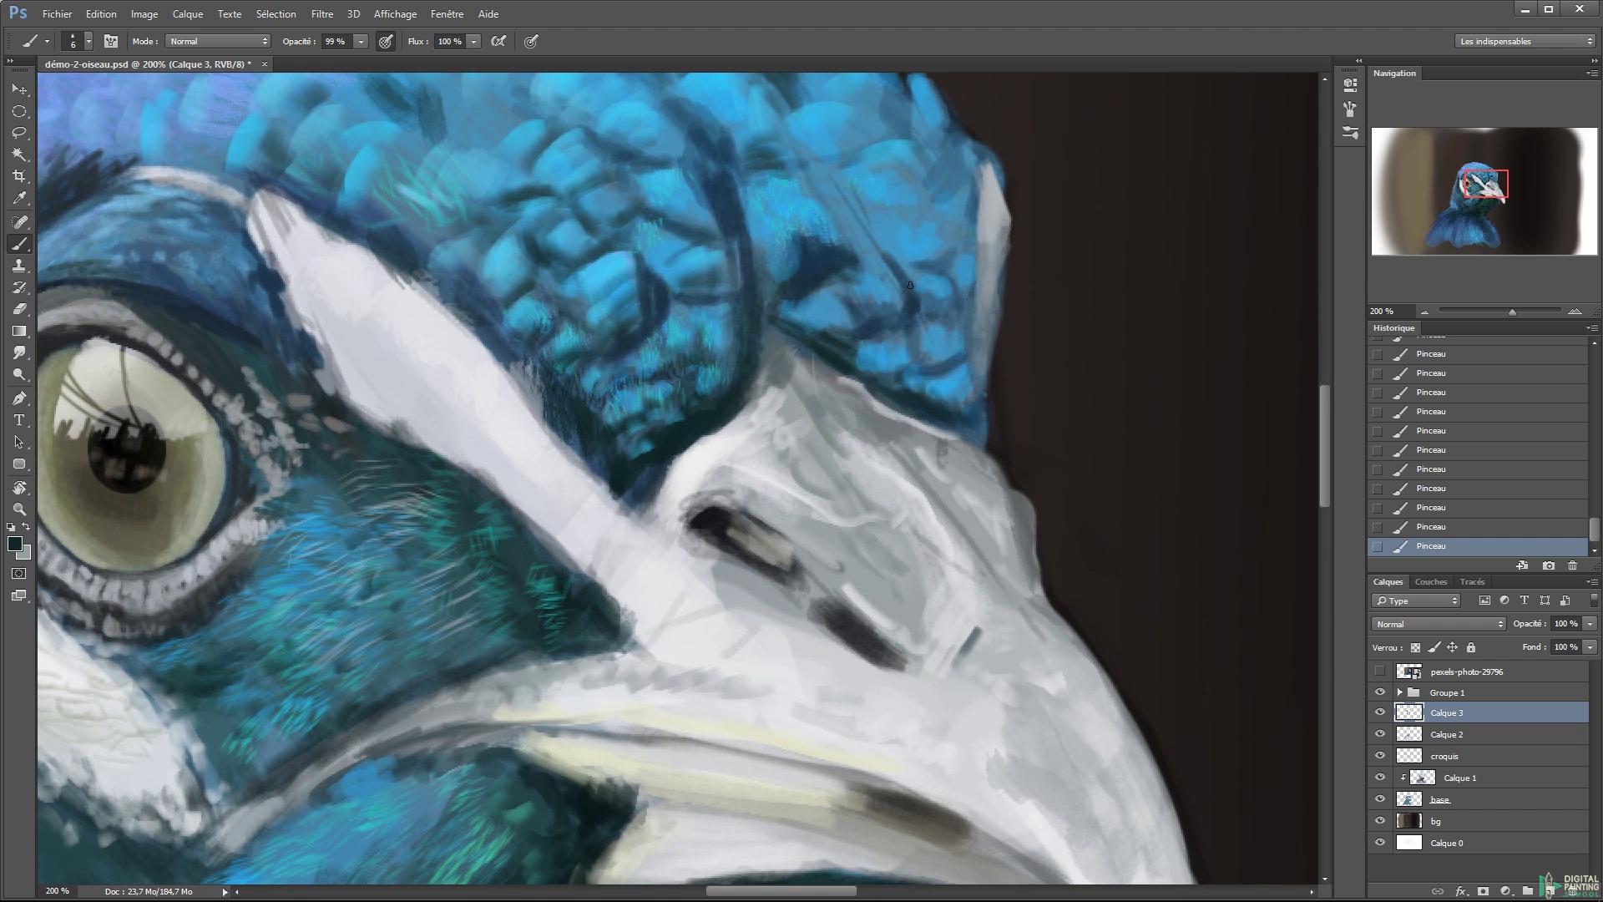
- Shade the crest feathers with alternating dark blue and light cyan strokes
drag(778, 185, 828, 301)
alt+click(828, 302)
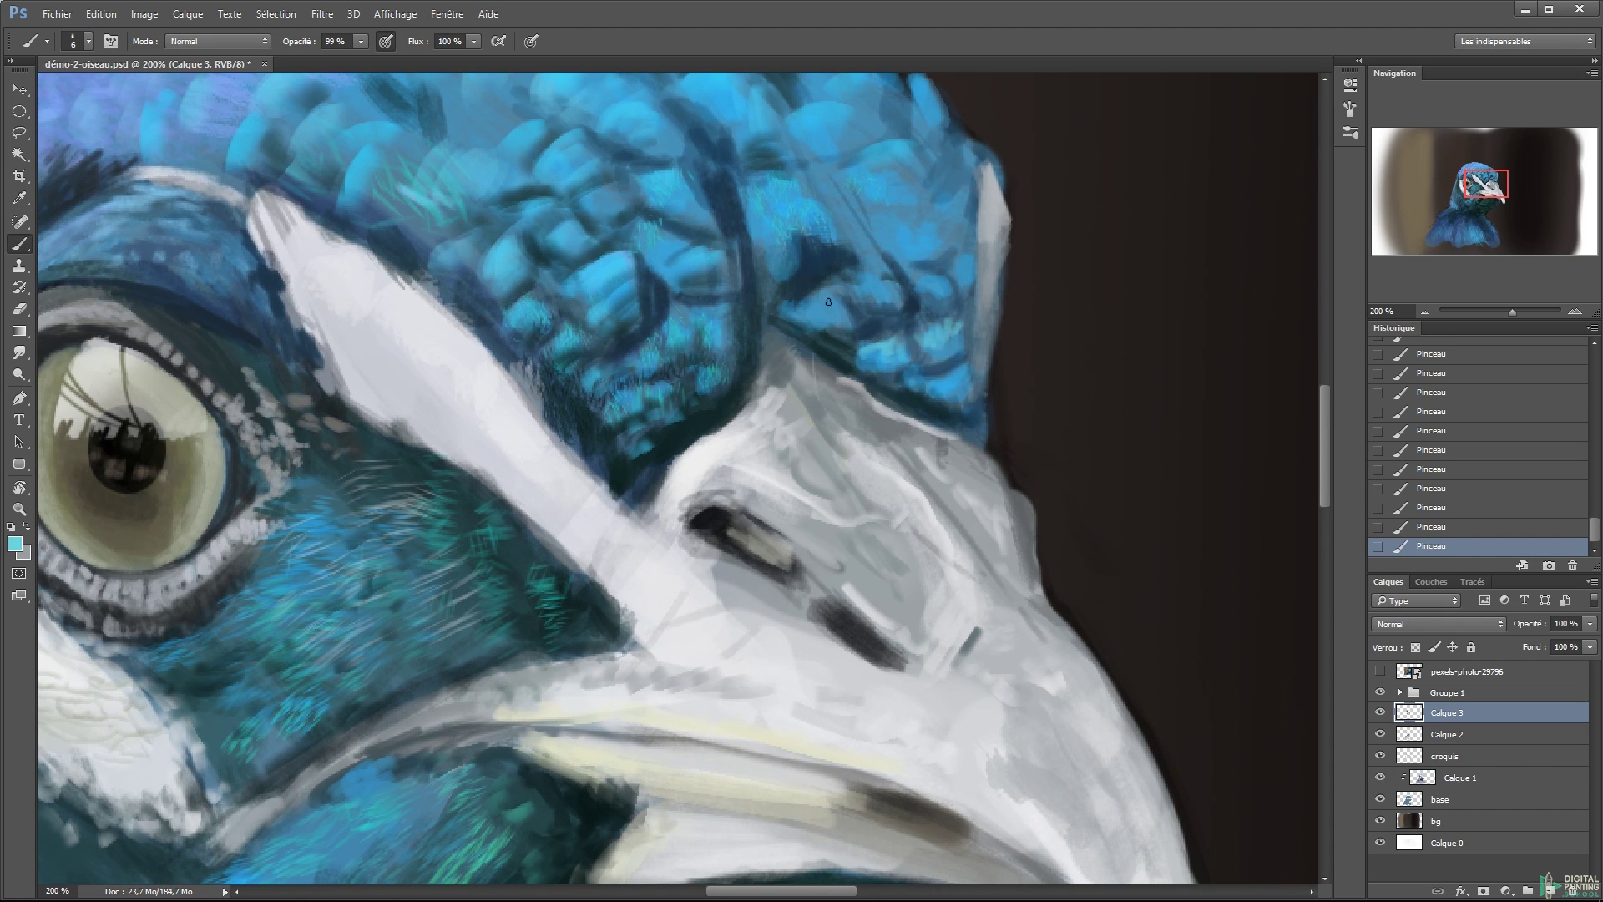
drag(801, 234, 812, 279)
drag(868, 180, 806, 237)
drag(919, 250, 958, 189)
drag(976, 255, 904, 392)
alt+click(947, 334)
mouse_move(994, 431)
mouse_down()
mouse_move(1007, 242)
mouse_move(1002, 447)
mouse_up()
- Deepen the upper-left crest feathers with dark blue strokes
drag(605, 158, 713, 317)
alt+click(713, 317)
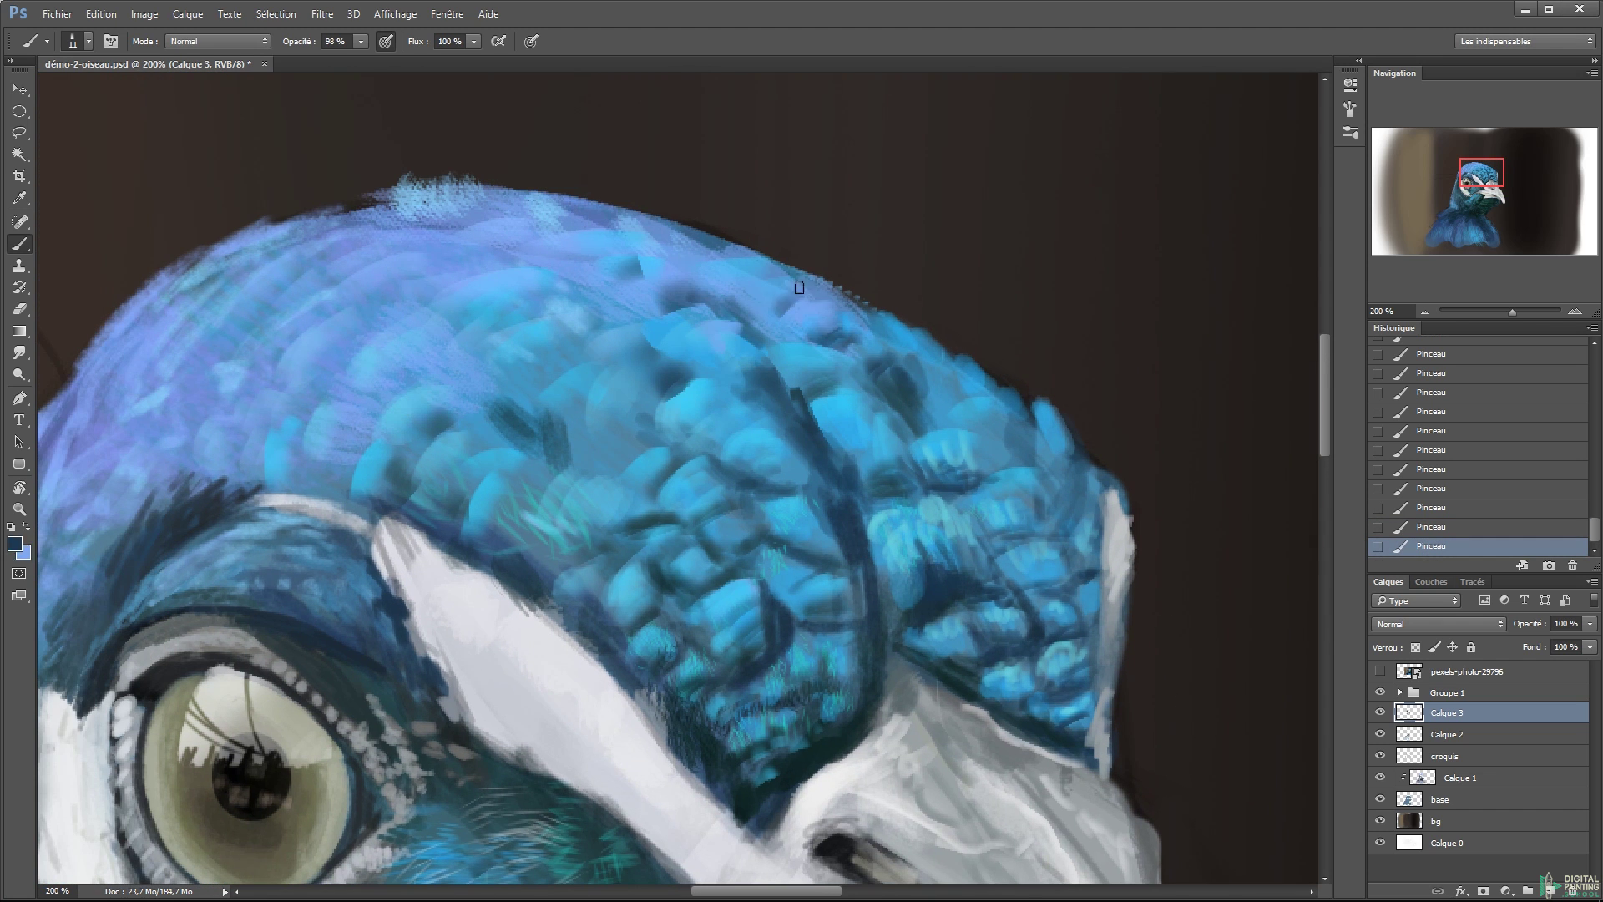
key(x)
drag(351, 359, 305, 421)
drag(493, 368, 409, 388)
key(ctrl+minus)
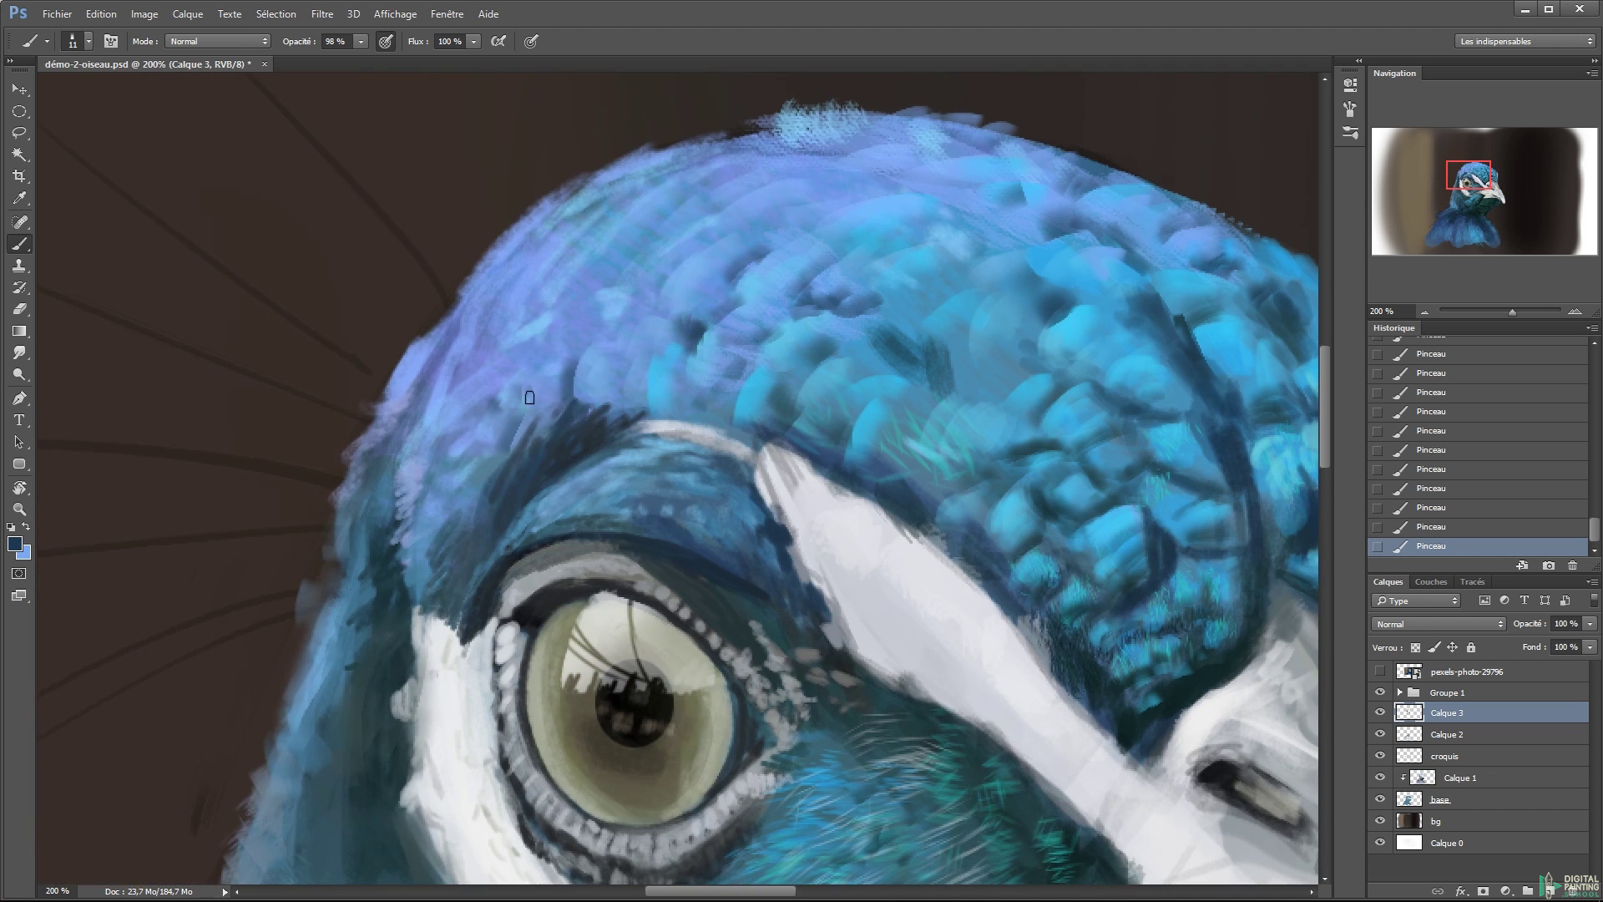
- Paint thin light plume shafts fanning left from the crest with a small soft brush
key(ctrl+minus)
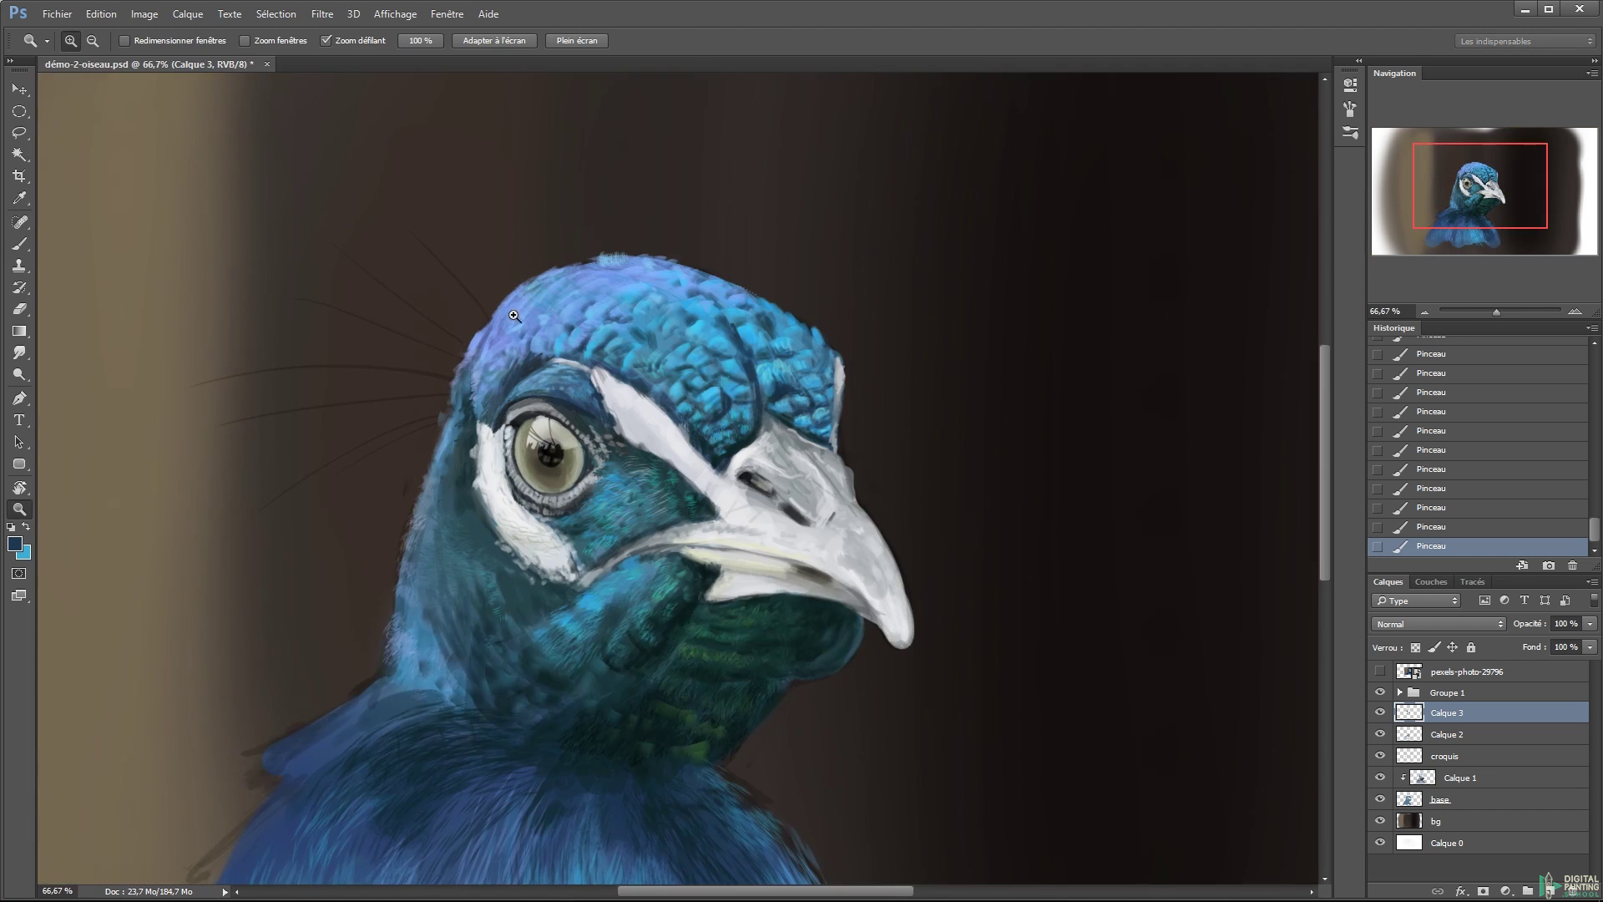
click(1528, 891)
click(1380, 778)
right_click(572, 289)
key(Return)
drag(594, 347, 564, 313)
key(ctrl+z)
drag(501, 253, 538, 296)
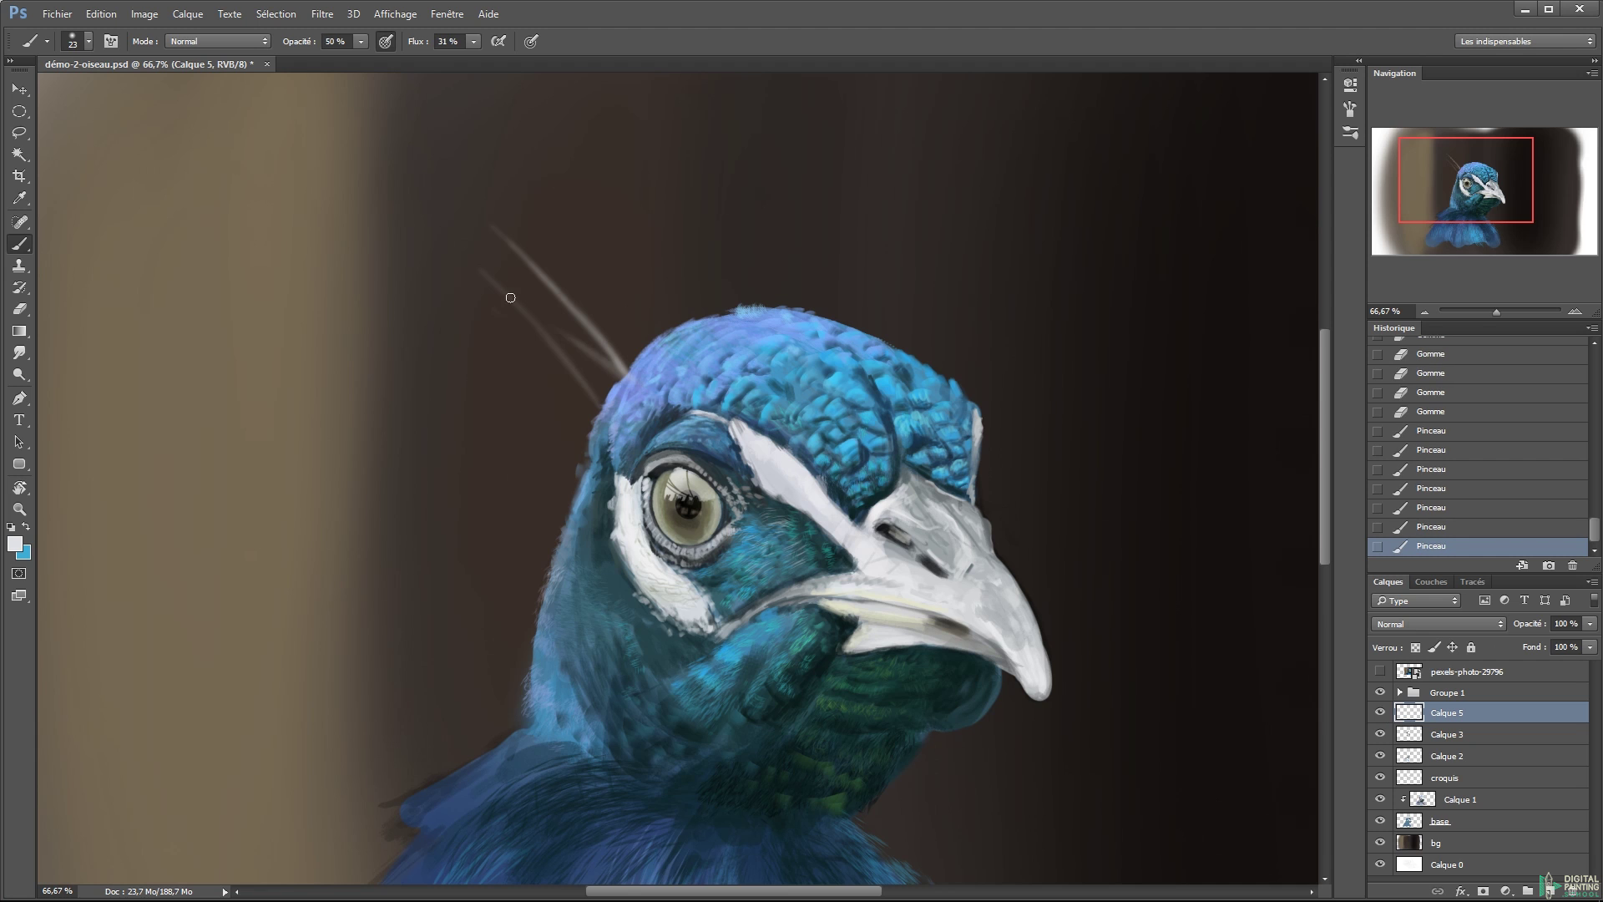
mouse_move(601, 392)
mouse_down()
mouse_move(455, 282)
mouse_move(544, 363)
mouse_move(390, 446)
mouse_move(420, 400)
mouse_up()
drag(608, 451, 358, 551)
drag(604, 401, 410, 388)
- On a new layer below the shafts, paint dark and light blue feather tips
key(ctrl+shift+alt+n)
key(ctrl+bracketleft)
key(0)
alt+click(668, 417)
mouse_move(456, 338)
mouse_down()
mouse_move(434, 259)
mouse_move(480, 174)
mouse_move(495, 259)
mouse_up()
key(x)
mouse_move(436, 339)
mouse_down()
mouse_move(421, 246)
mouse_move(438, 334)
mouse_up()
drag(484, 301, 491, 379)
drag(340, 512, 371, 607)
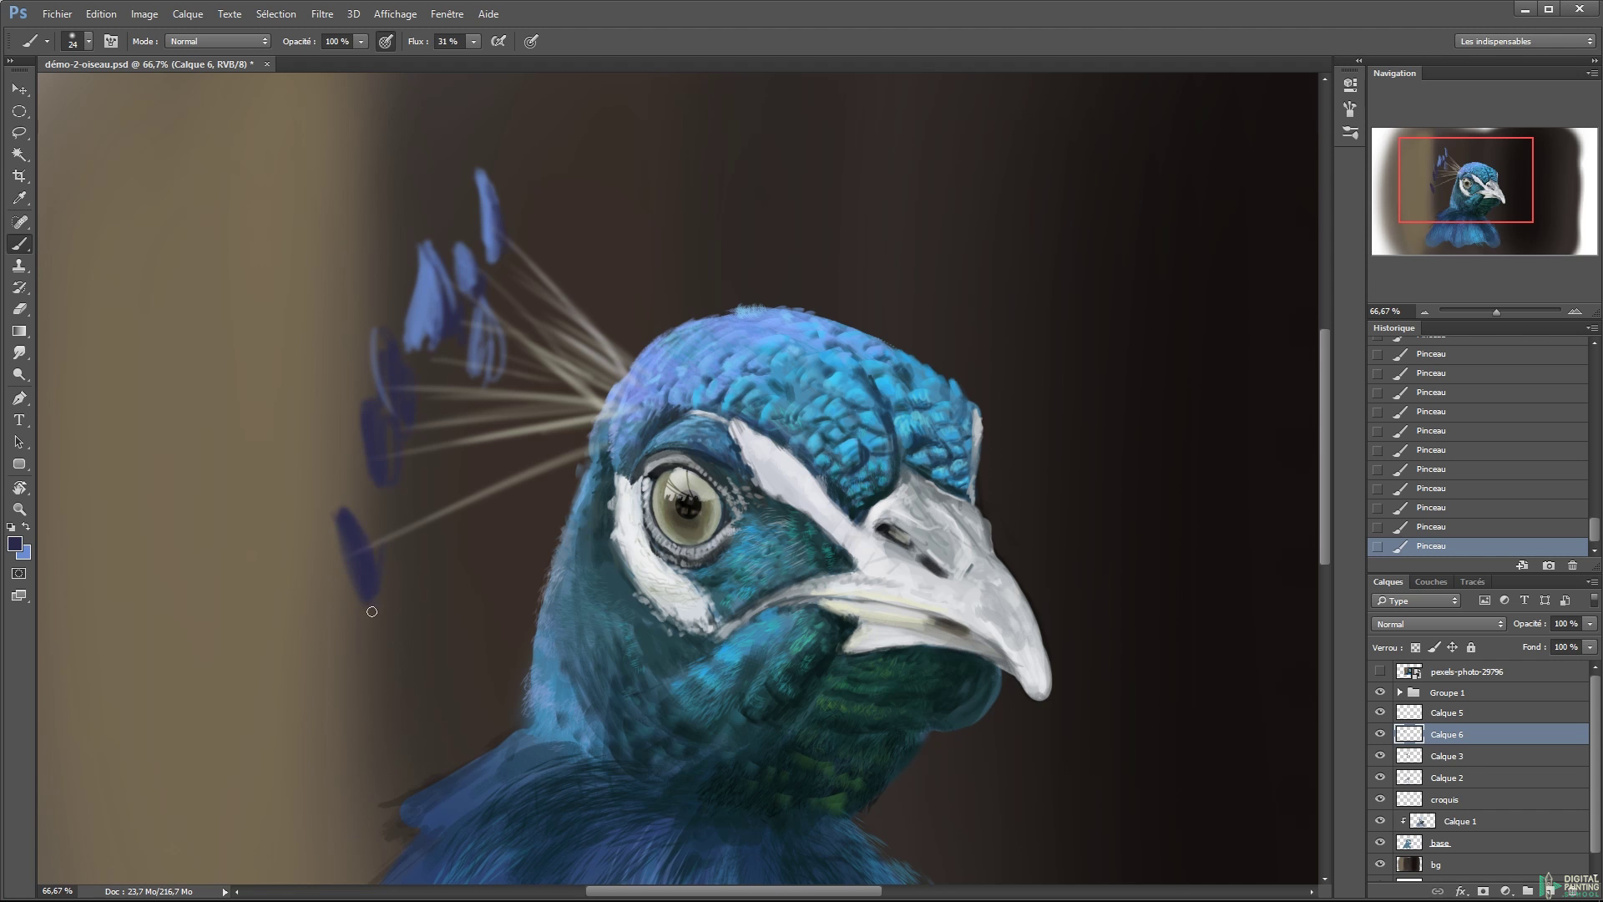
drag(501, 296, 518, 376)
- Refine the feather tips with lighter blue highlights and darker strokes
click(14, 544)
click(1180, 315)
drag(414, 276, 417, 359)
alt+click(501, 209)
drag(518, 301, 513, 388)
mouse_move(368, 342)
mouse_down()
mouse_move(363, 492)
mouse_move(413, 526)
mouse_move(392, 601)
mouse_up()
alt+click(429, 526)
mouse_move(384, 510)
mouse_down()
mouse_move(392, 584)
mouse_move(358, 450)
mouse_move(380, 388)
mouse_move(401, 418)
mouse_move(434, 292)
mouse_move(499, 296)
mouse_up()
alt+click(357, 450)
drag(447, 465, 434, 396)
key(d)
key(e)
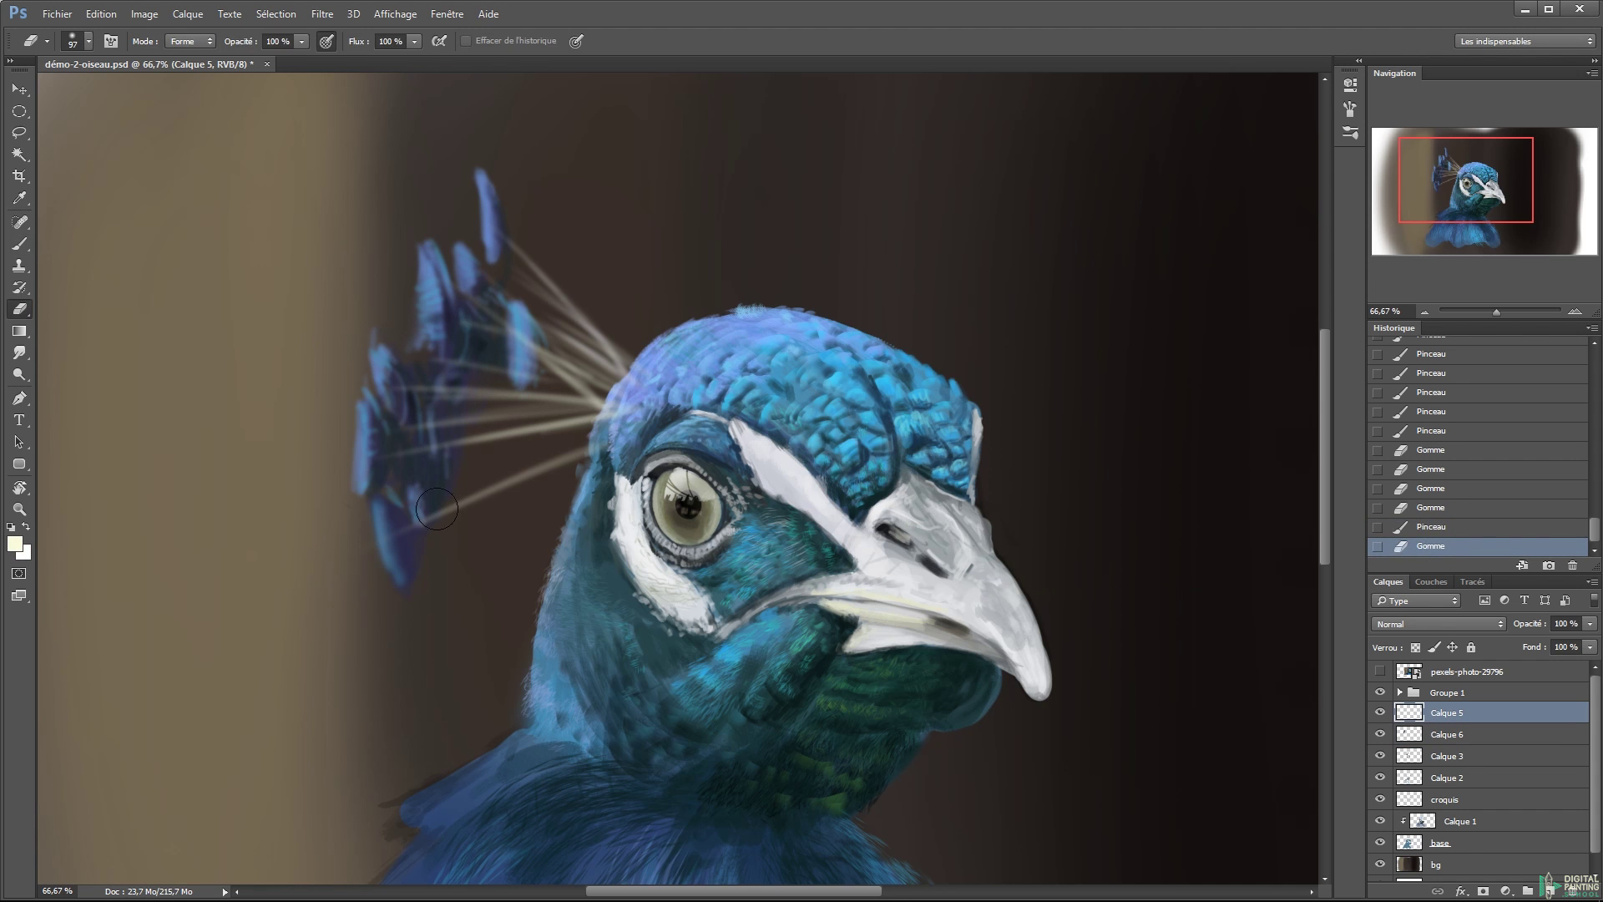
- Add a new layer and try brush presets, including an elliptical tip
alt+click(573, 384)
right_click(616, 296)
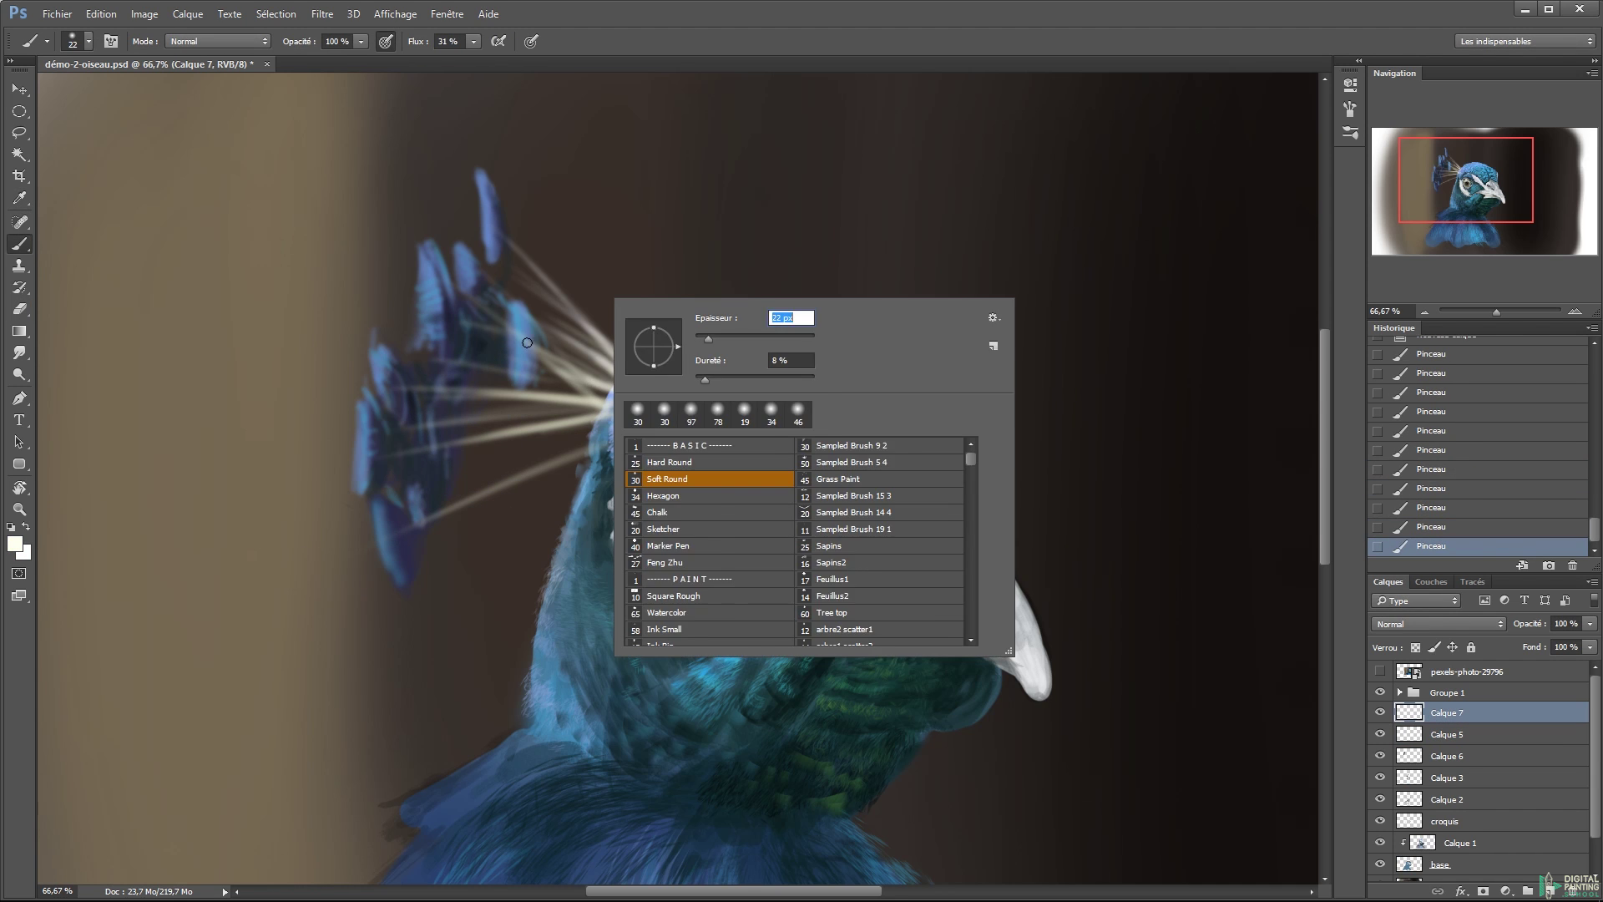
drag(451, 392, 622, 351)
right_click(714, 483)
drag(1086, 653, 1087, 710)
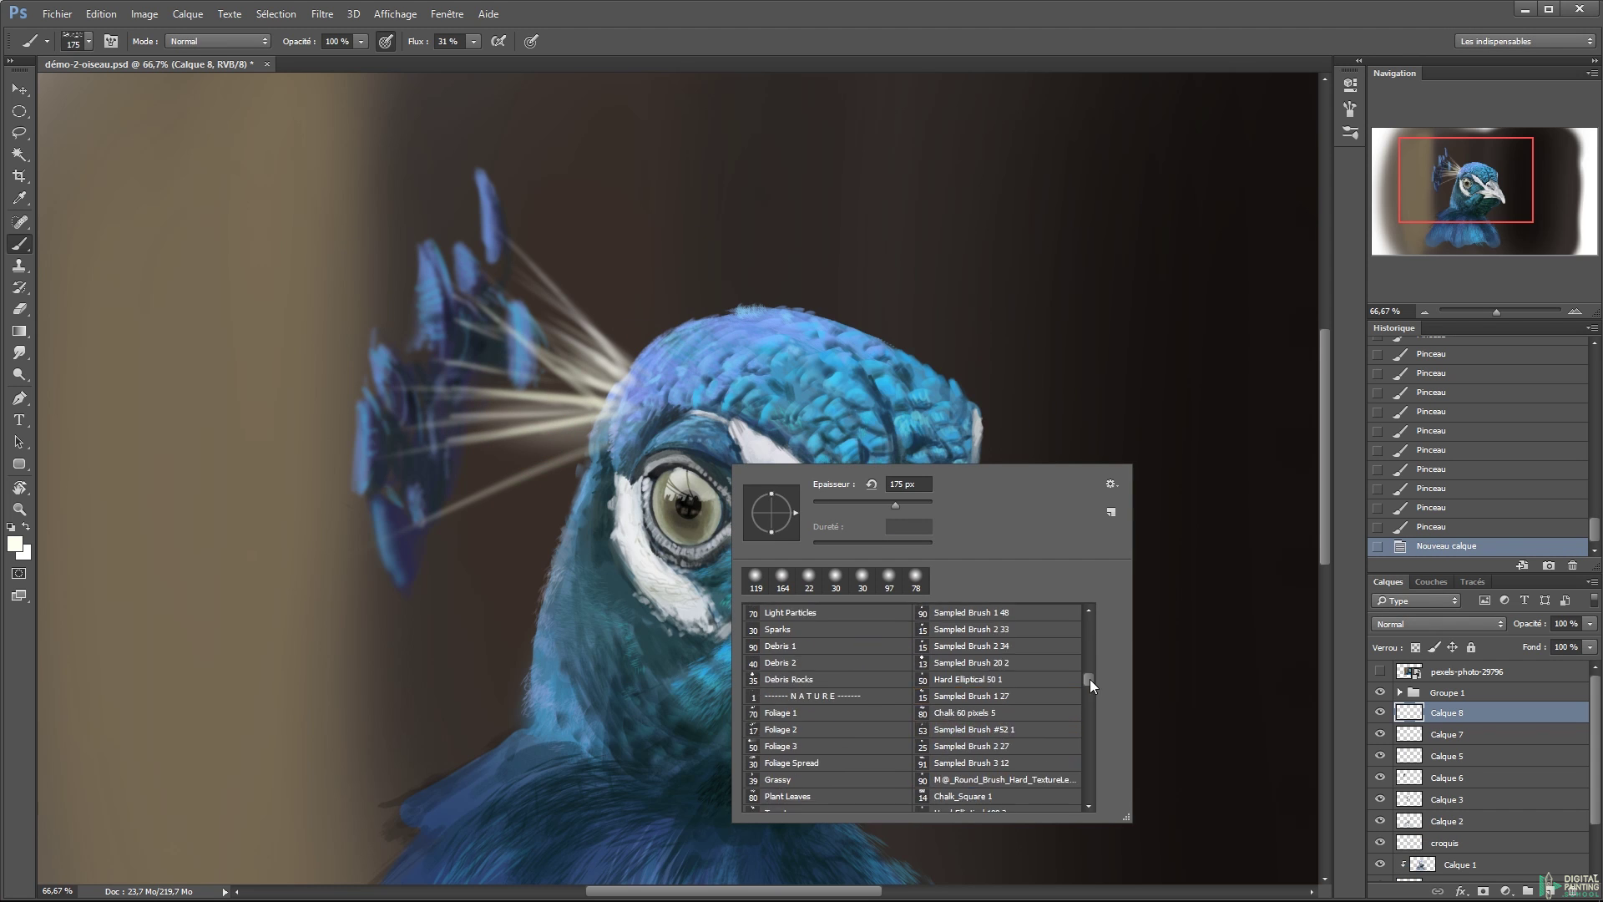
key(ctrl+shift+alt+n)
right_click(1017, 451)
click(1269, 631)
drag(1391, 677, 1384, 749)
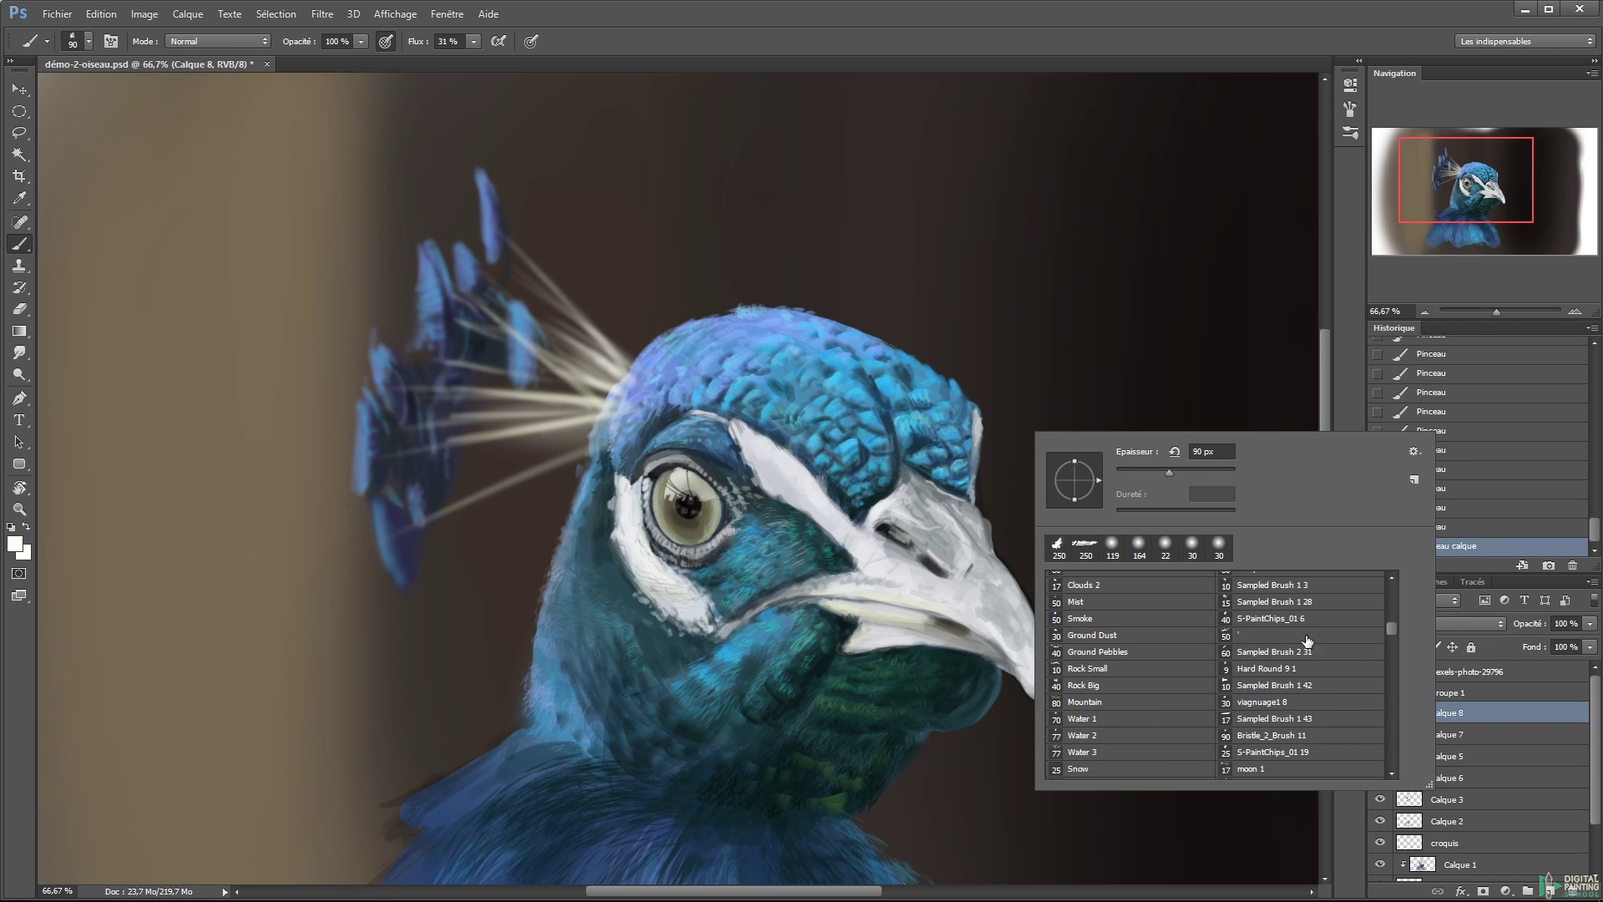
right_click(1062, 473)
- Test a sparkle stroke, undo it, and settle on a 20 px brush
drag(1094, 268, 1169, 375)
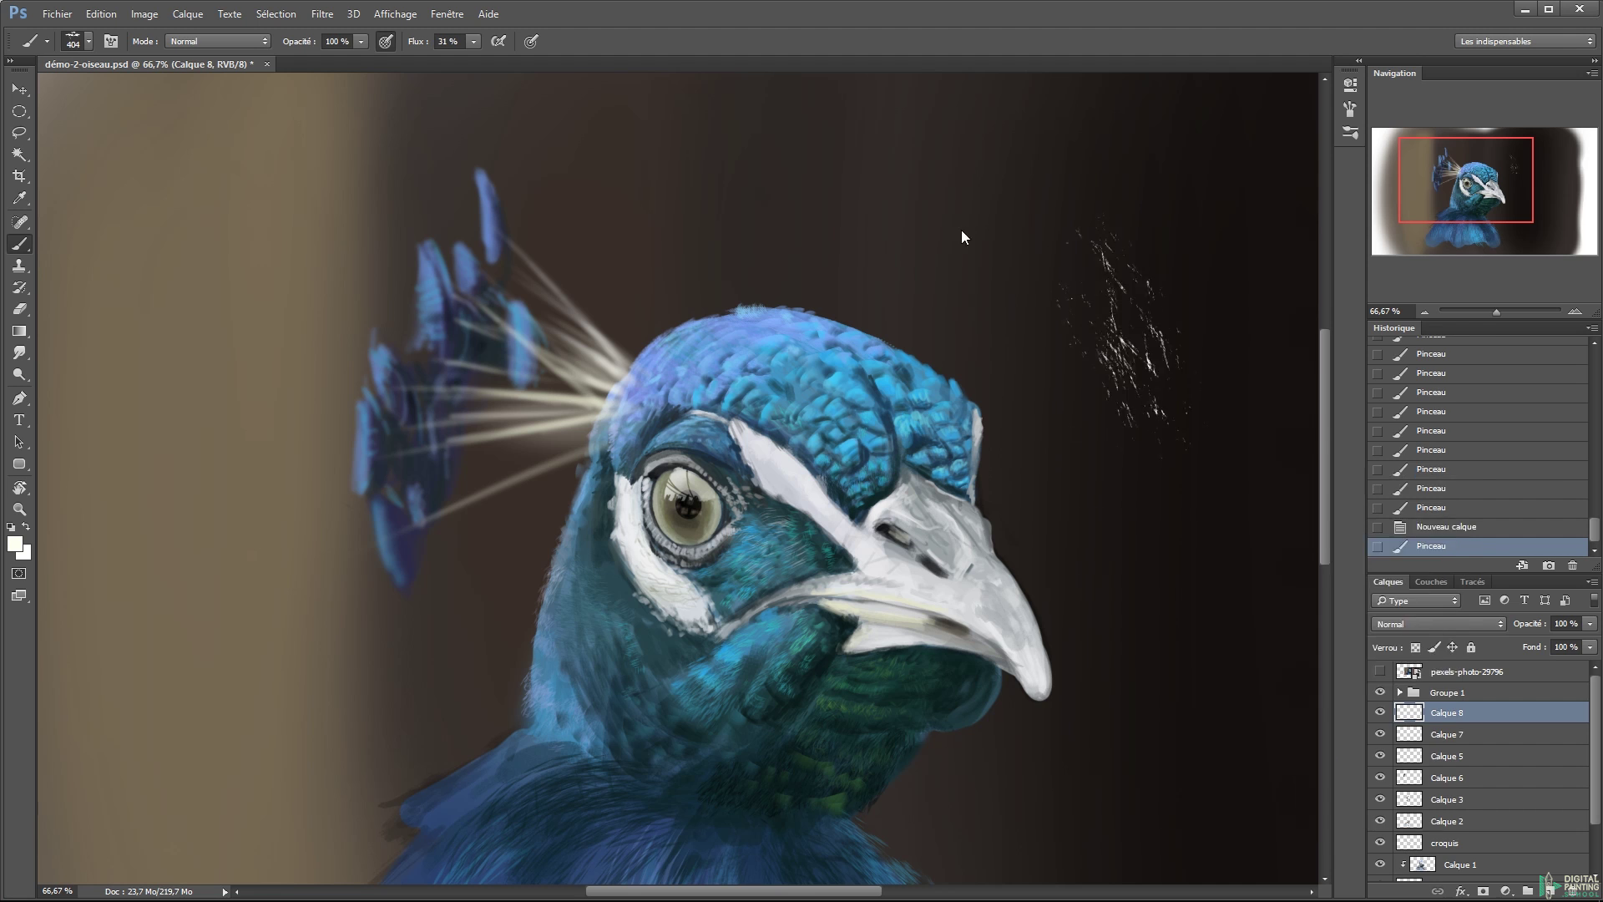
key(ctrl+z)
right_click(1060, 340)
scroll(1181, 562, up, 5)
click(1111, 627)
key(Return)
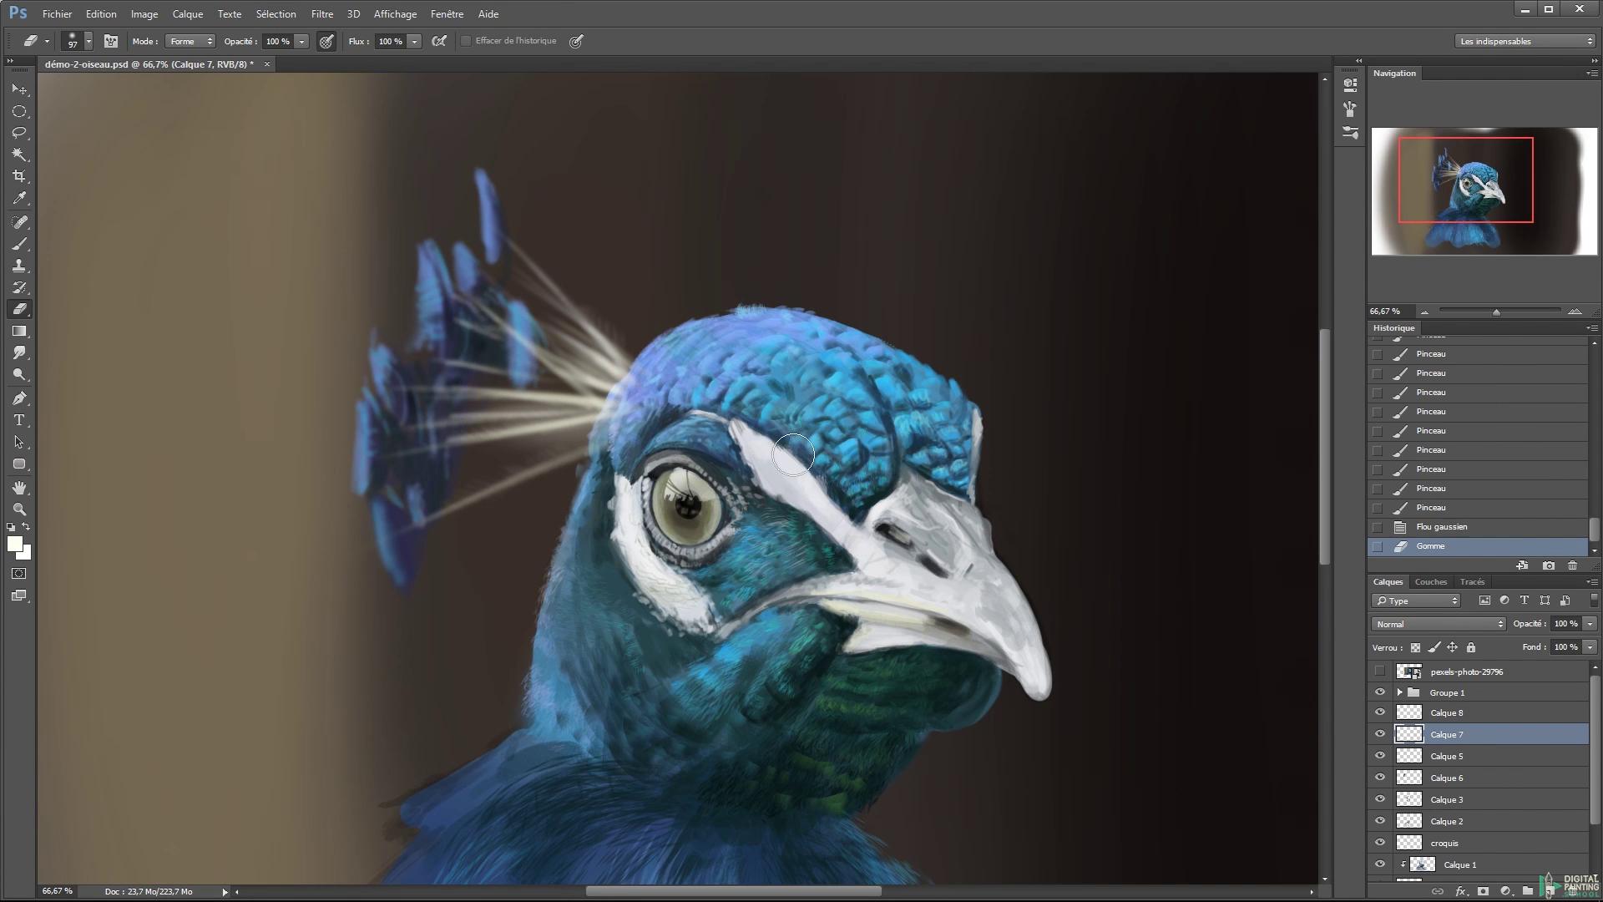
alt+click(641, 391)
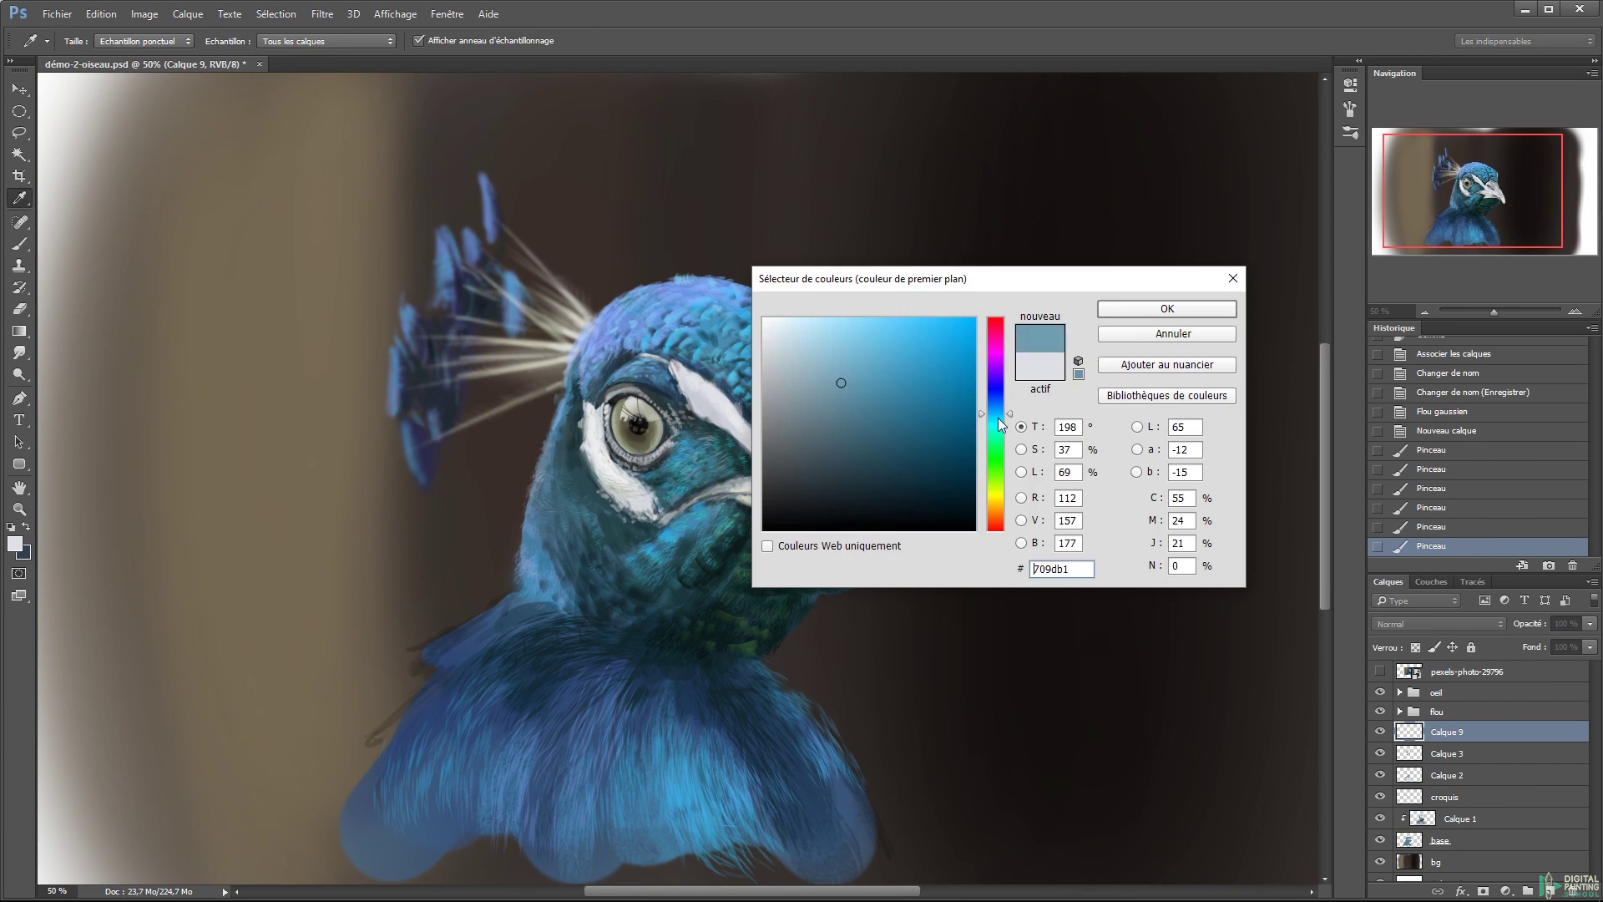
- Pick a blue for the neck feathers and choose a small brush preset
alt+click(526, 638)
right_click(584, 584)
click(681, 627)
right_click(518, 576)
double_click(626, 623)
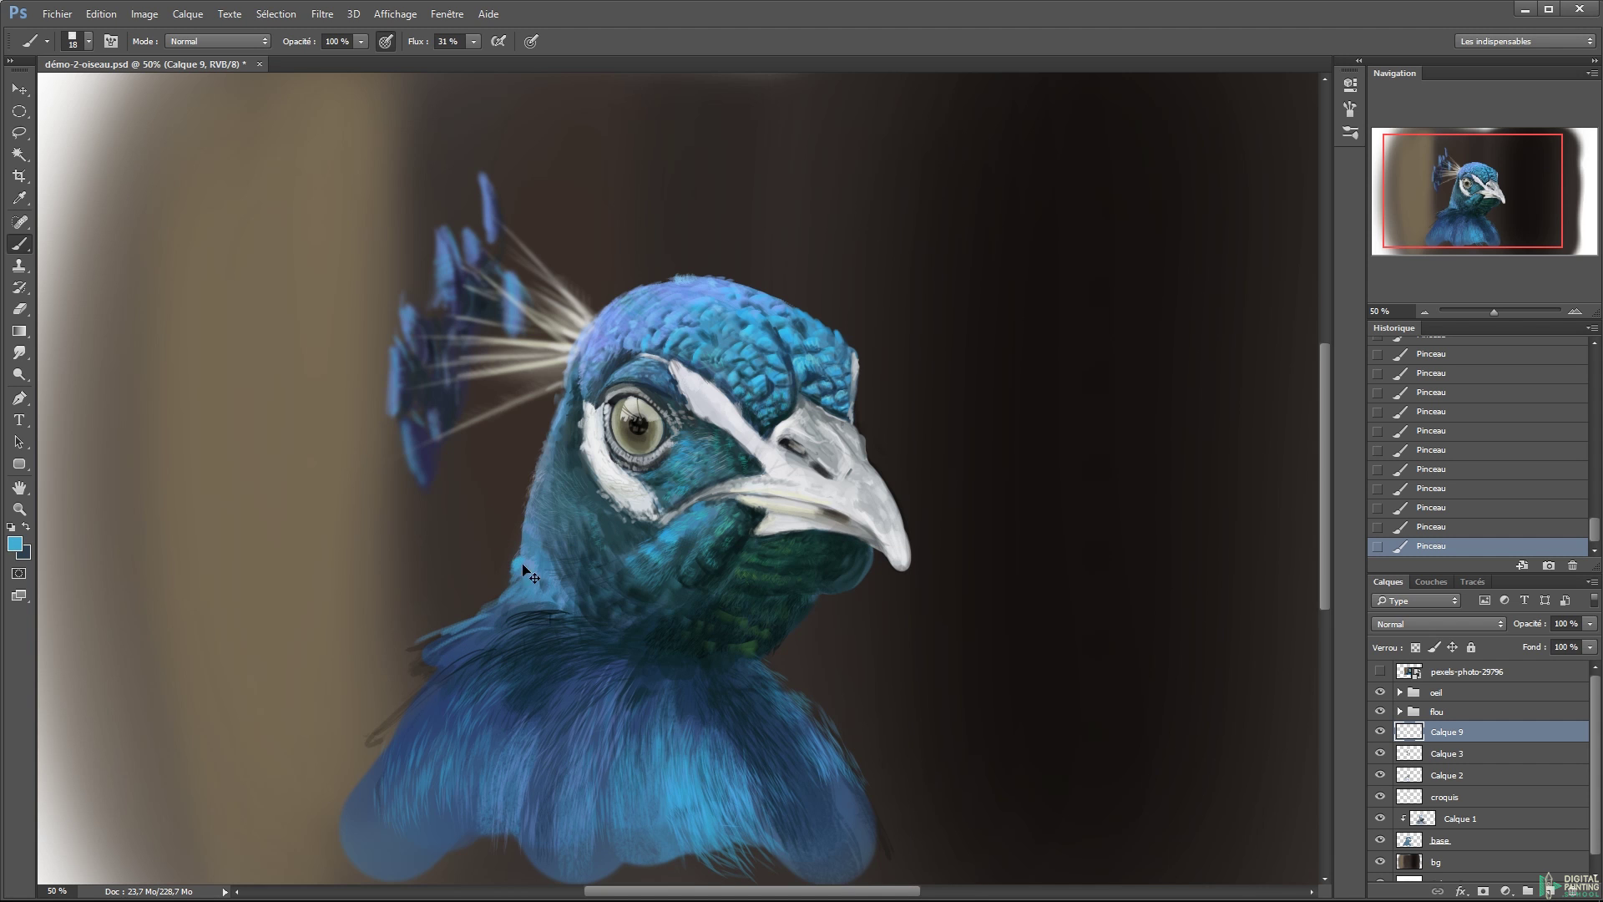
- Paint blue and dark feather strands across the neck and chest
drag(489, 647, 413, 675)
drag(510, 689, 434, 726)
alt+click(560, 752)
drag(576, 706, 626, 762)
drag(664, 764, 701, 794)
drag(626, 693, 701, 718)
drag(622, 755, 597, 822)
drag(614, 672, 542, 718)
- Layer more dark and light strands over the chest and upper neck
drag(584, 634, 501, 685)
mouse_move(535, 626)
mouse_down()
mouse_move(455, 714)
mouse_move(451, 835)
mouse_up()
mouse_move(601, 764)
mouse_down()
mouse_move(590, 828)
mouse_move(634, 739)
mouse_up()
mouse_move(589, 685)
mouse_down()
mouse_move(547, 716)
mouse_move(555, 755)
mouse_up()
drag(643, 683, 693, 708)
drag(742, 661, 681, 705)
drag(642, 629, 693, 594)
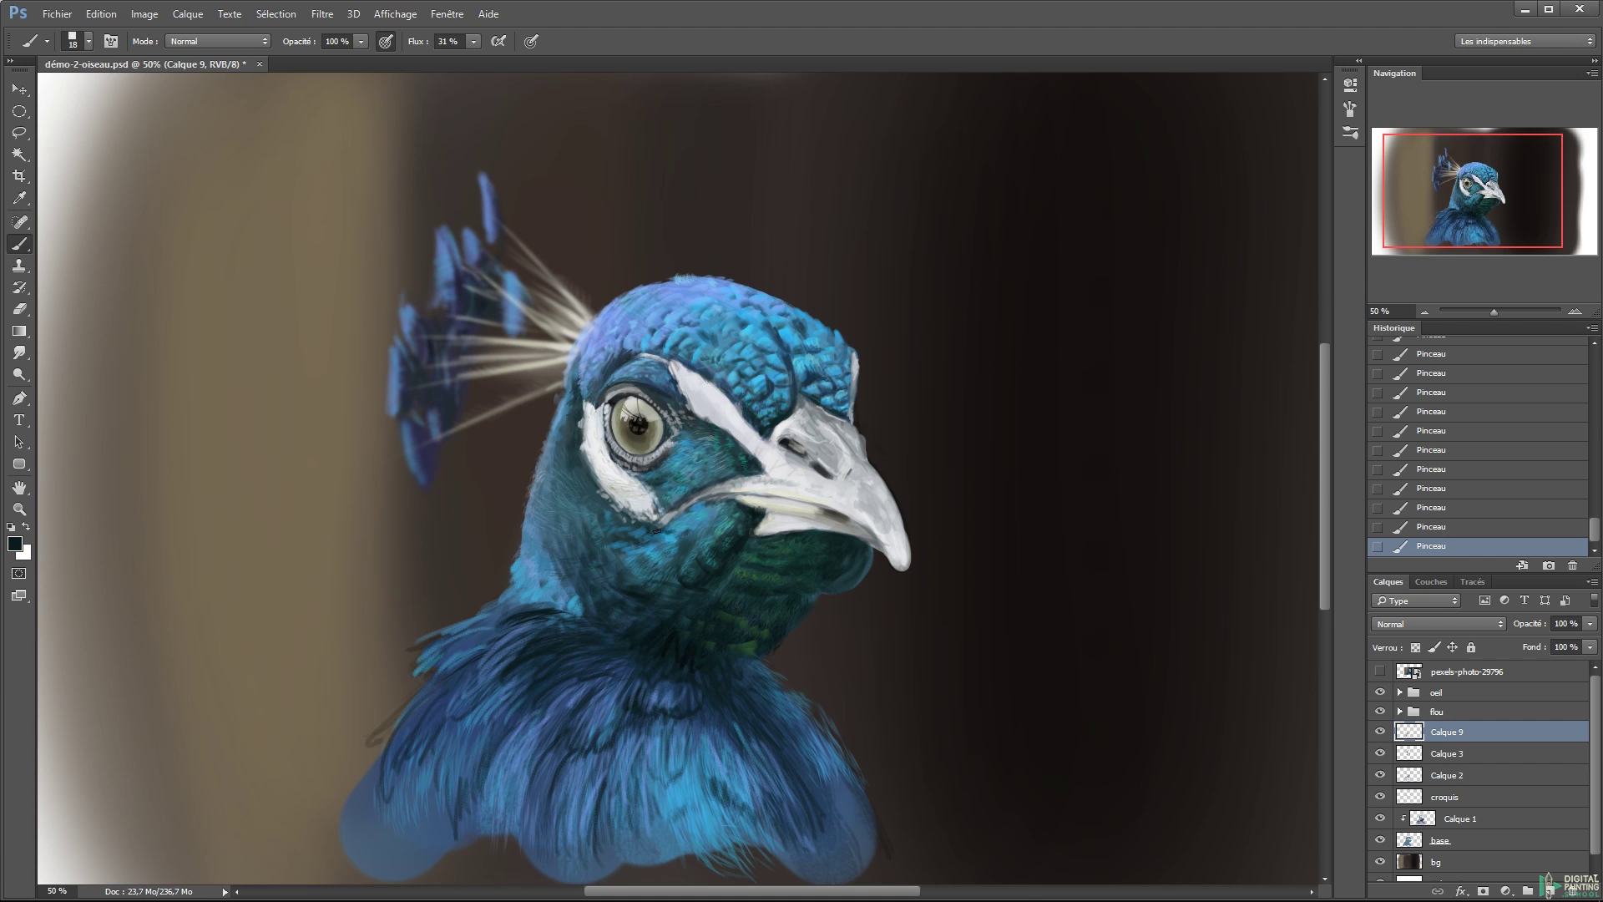
- Sample teal, use a smaller, softer brush with near-white highlights, and deselect the blurred area
alt+click(729, 539)
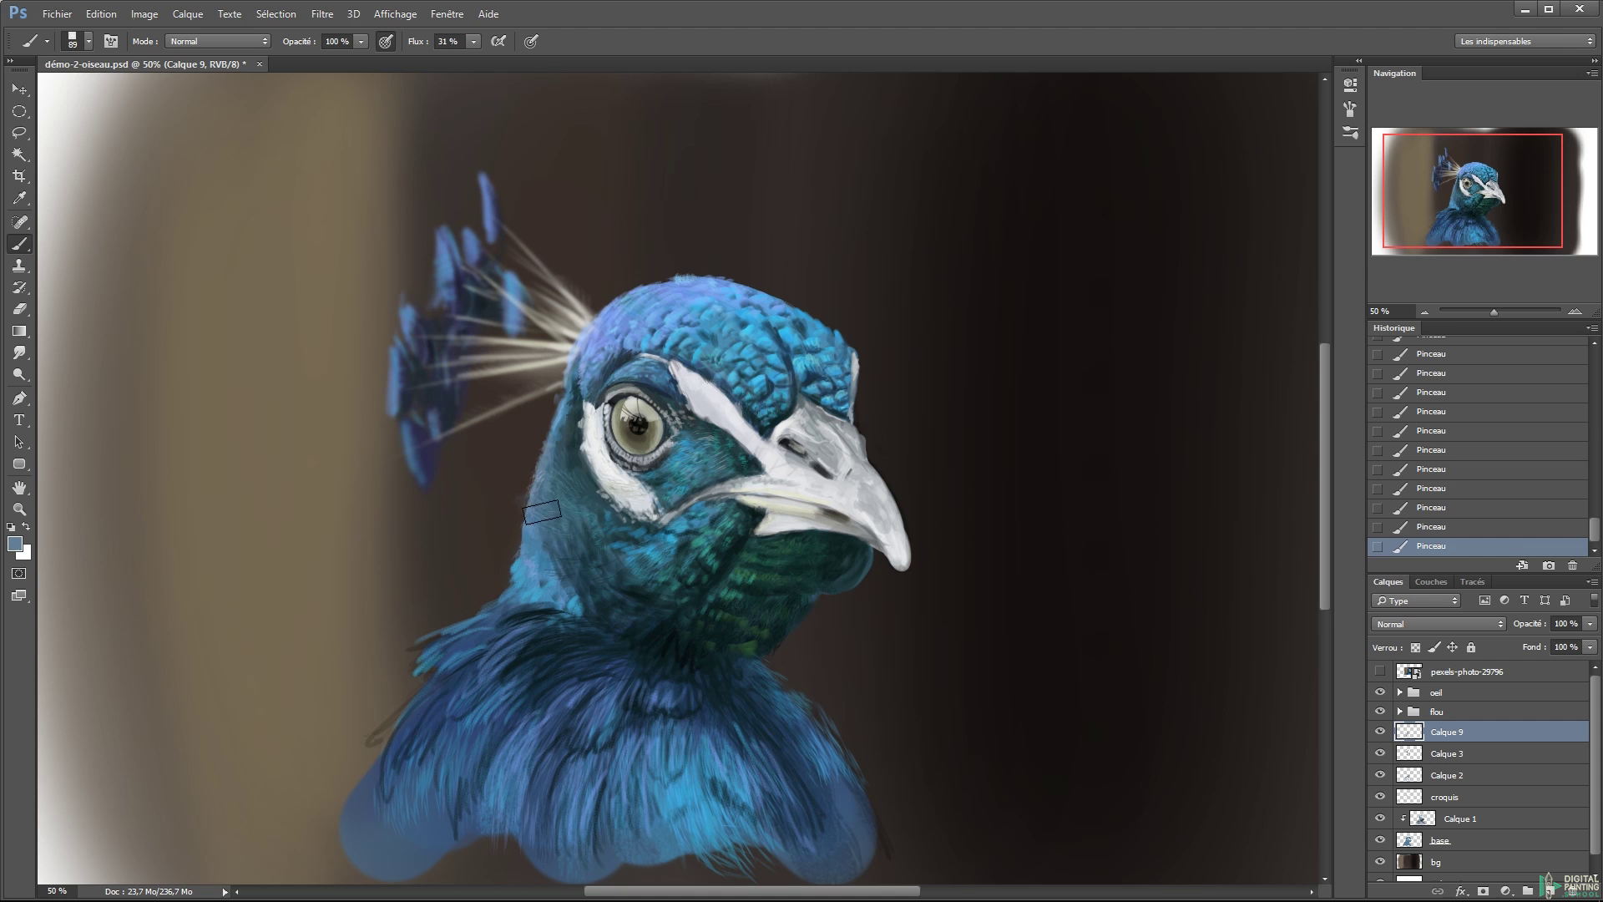
key(bracketleft)
key(bracketleft)
key(bracketleft)
key(2)
alt+click(585, 488)
key(0)
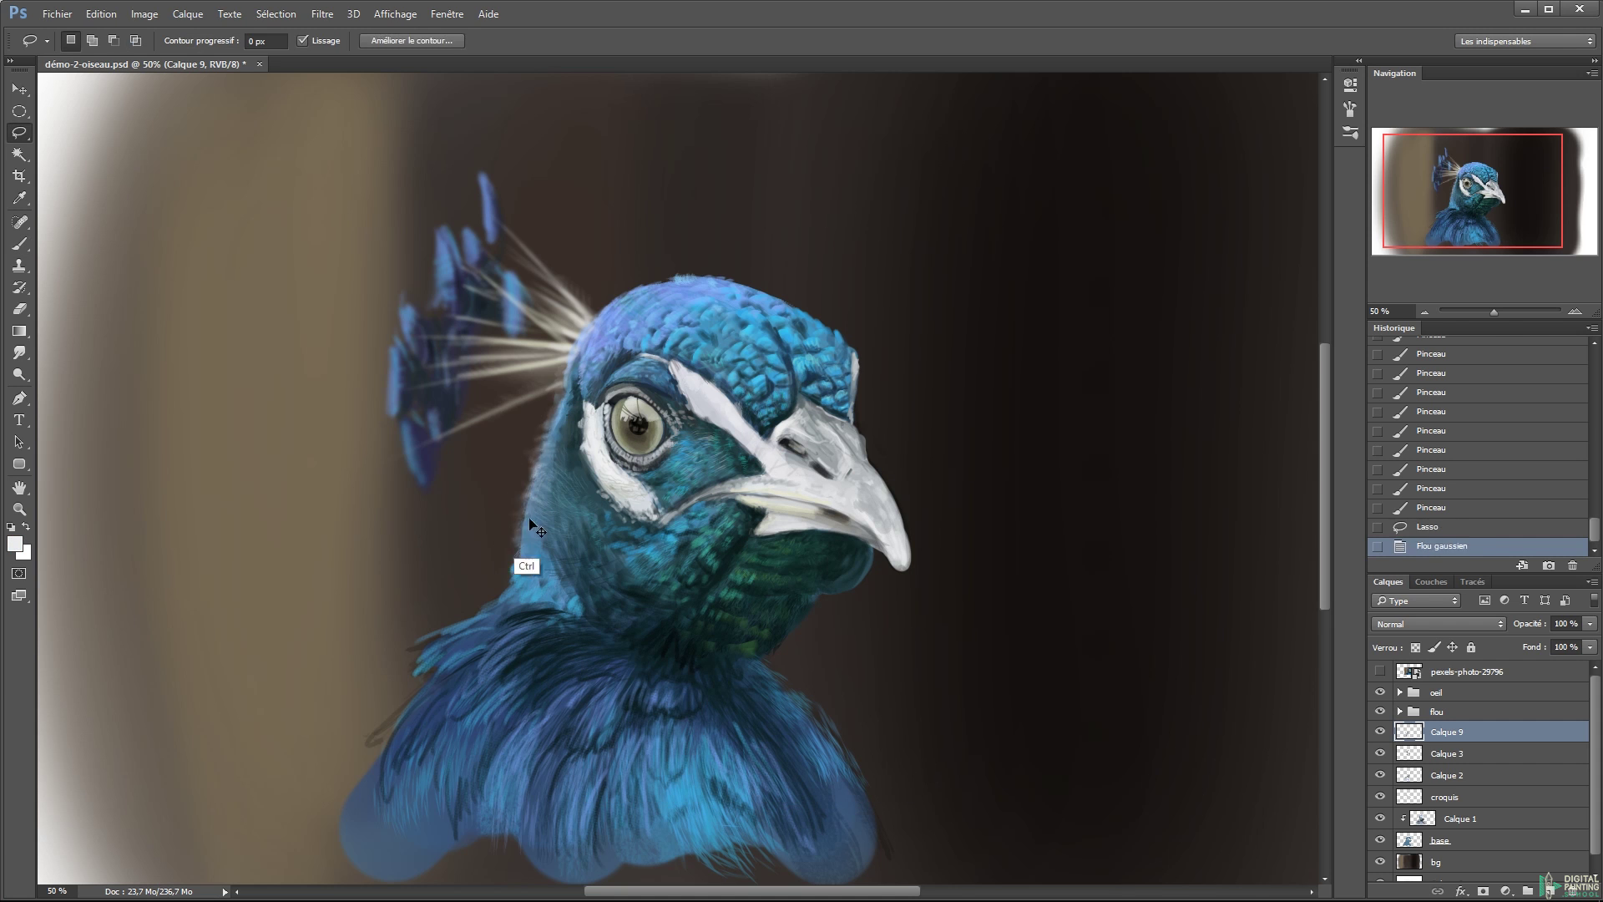
- Paint a light blue stroke on top of the head, then switch to a darker blue
alt+click(635, 306)
drag(635, 306, 651, 286)
alt+click(769, 377)
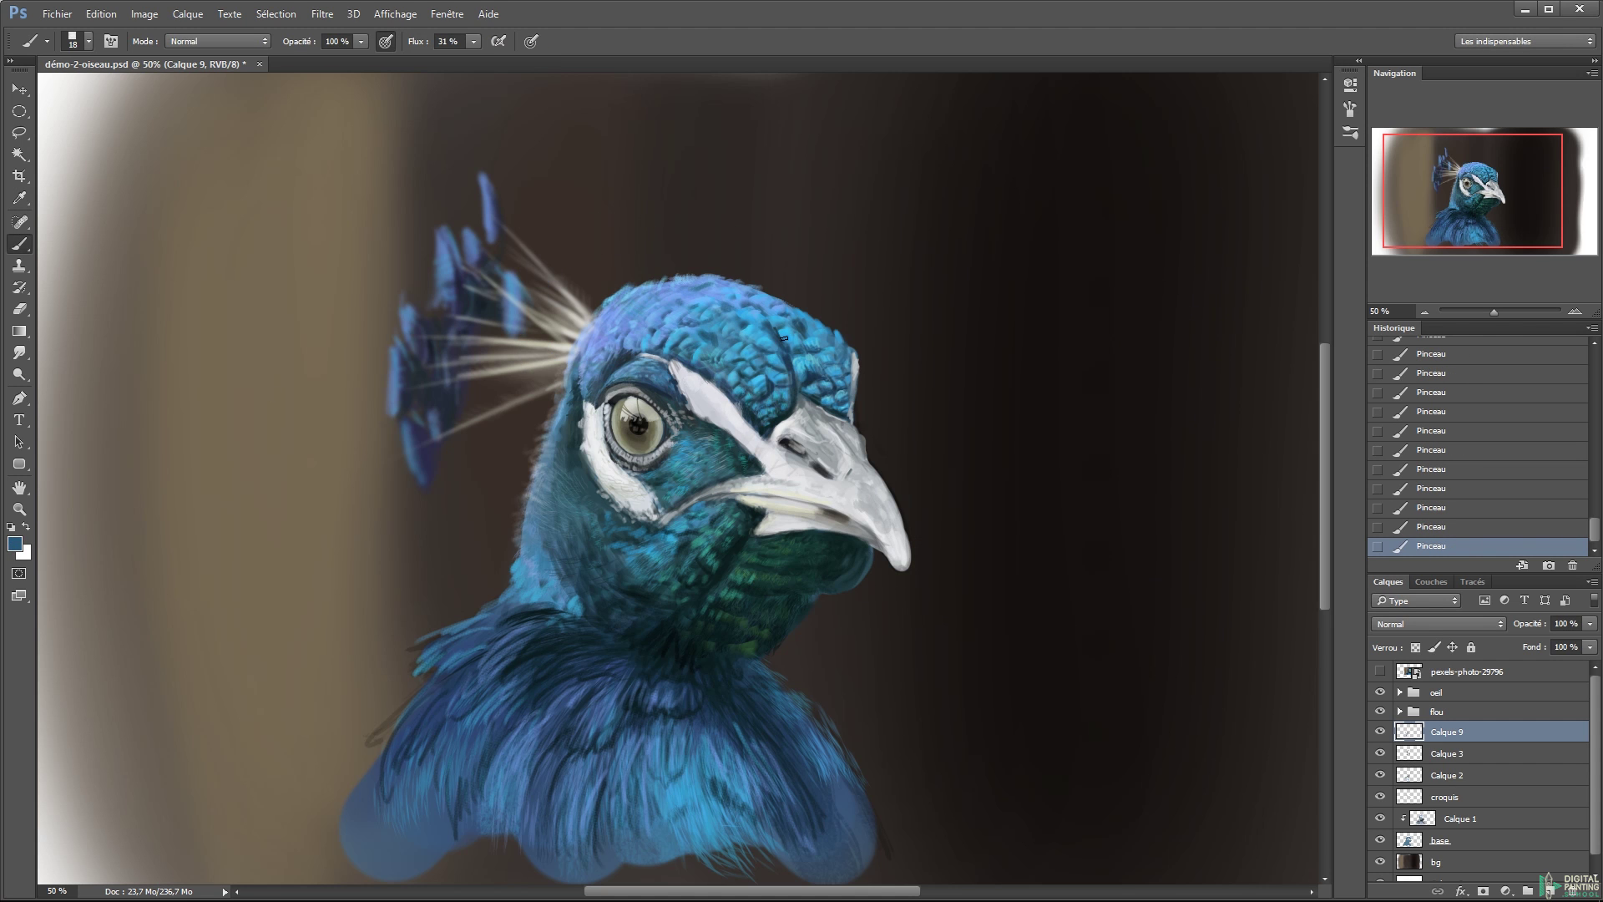
right_click(797, 363)
click(913, 536)
- Zoom in on the head, darken its top and add a small stroke near the beak
ctrl+click(618, 322)
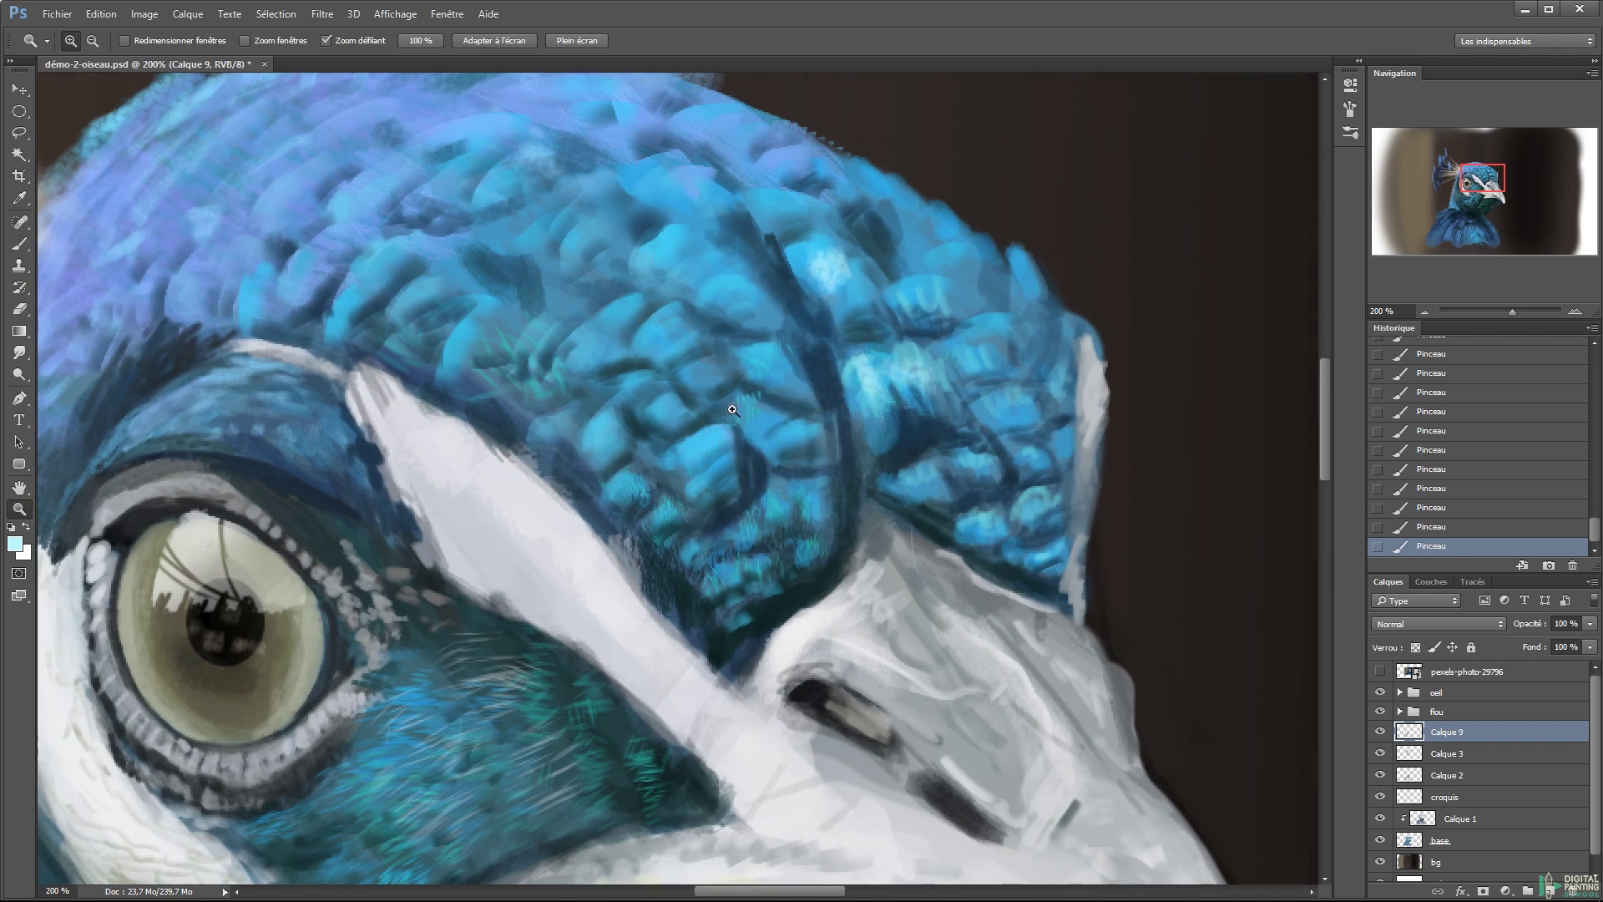
scroll(931, 301, down, 1)
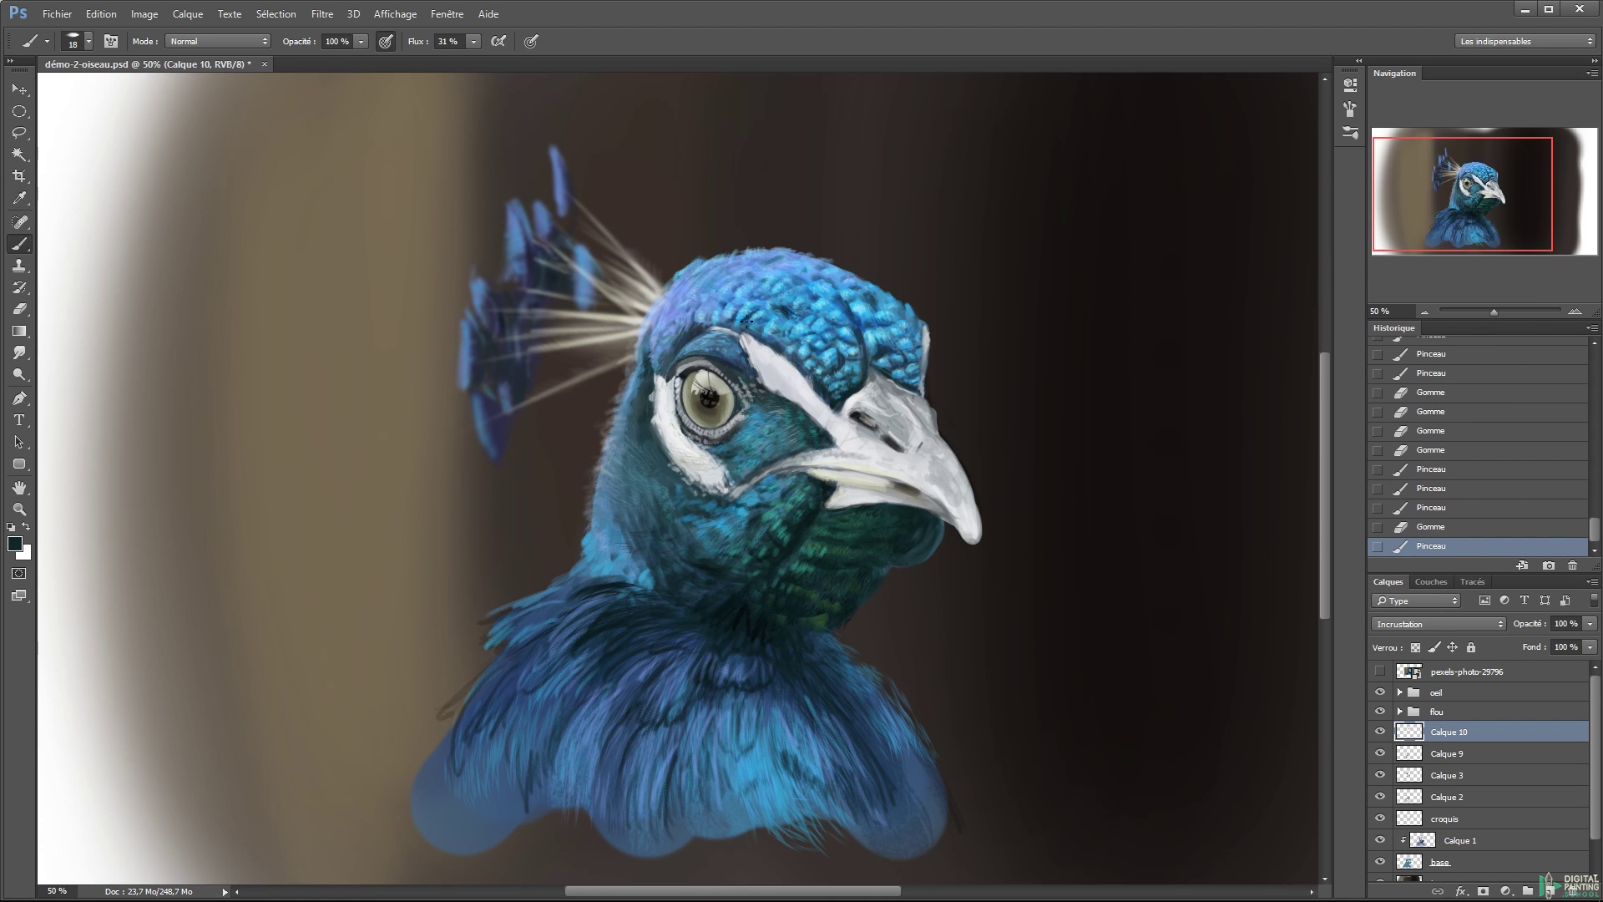
drag(816, 331, 671, 324)
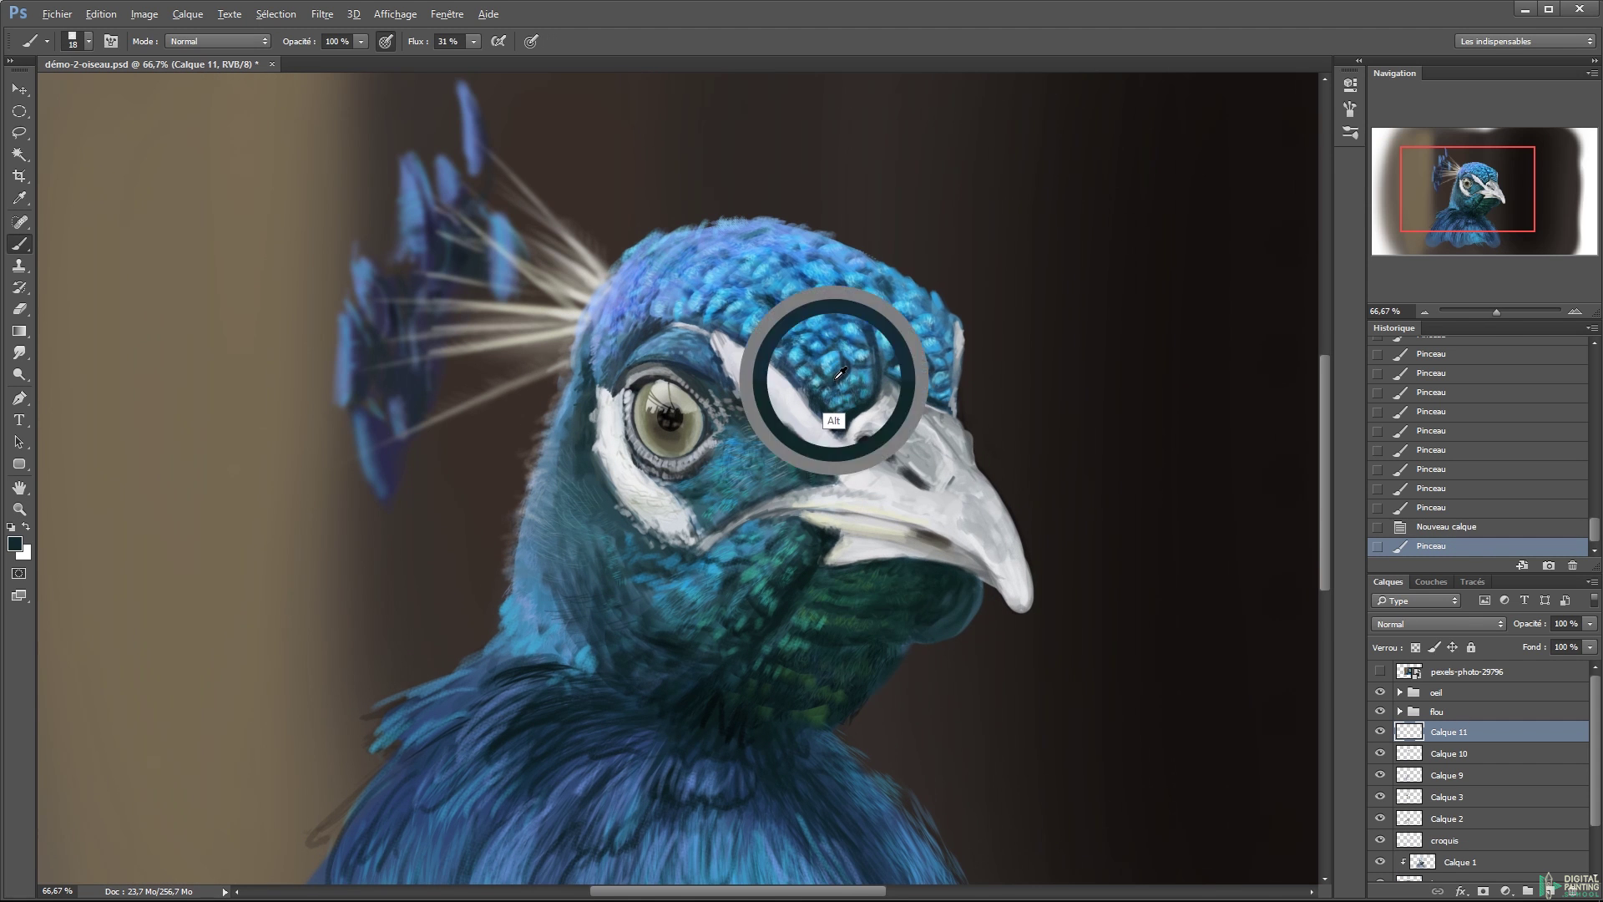
drag(850, 381, 845, 417)
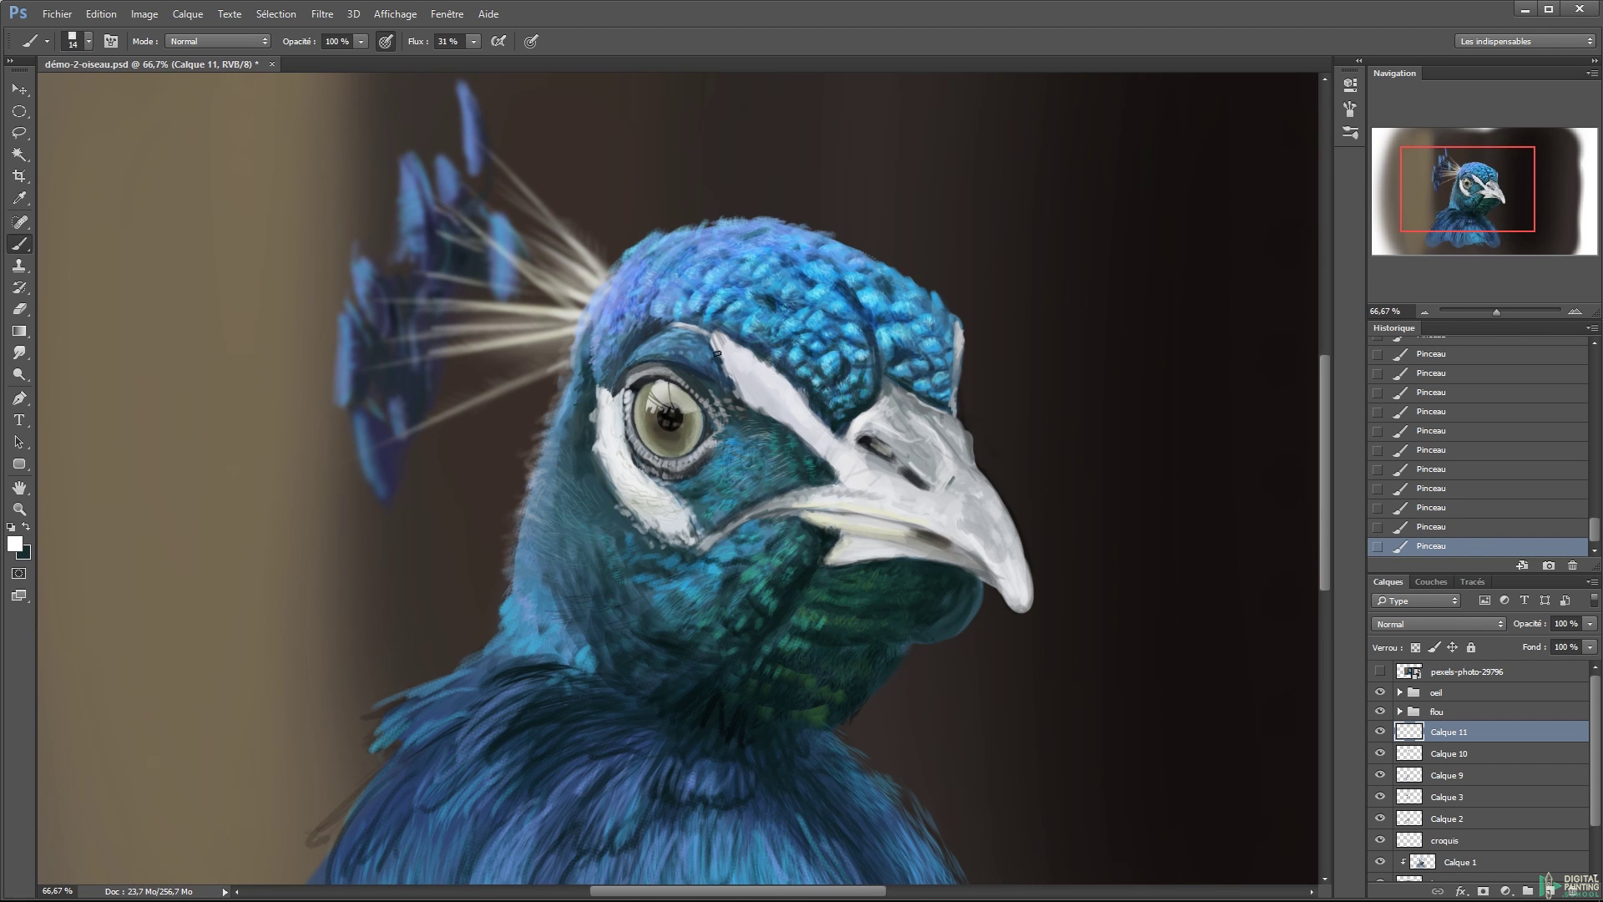
- Widen the white brow stripe and highlight the upper beak ridge and lower beak edge
key(x)
mouse_move(718, 354)
mouse_down()
mouse_move(791, 435)
mouse_move(878, 415)
mouse_up()
key(x)
key(x)
mouse_move(881, 492)
mouse_down()
mouse_move(950, 482)
mouse_move(975, 524)
mouse_up()
drag(910, 417, 826, 523)
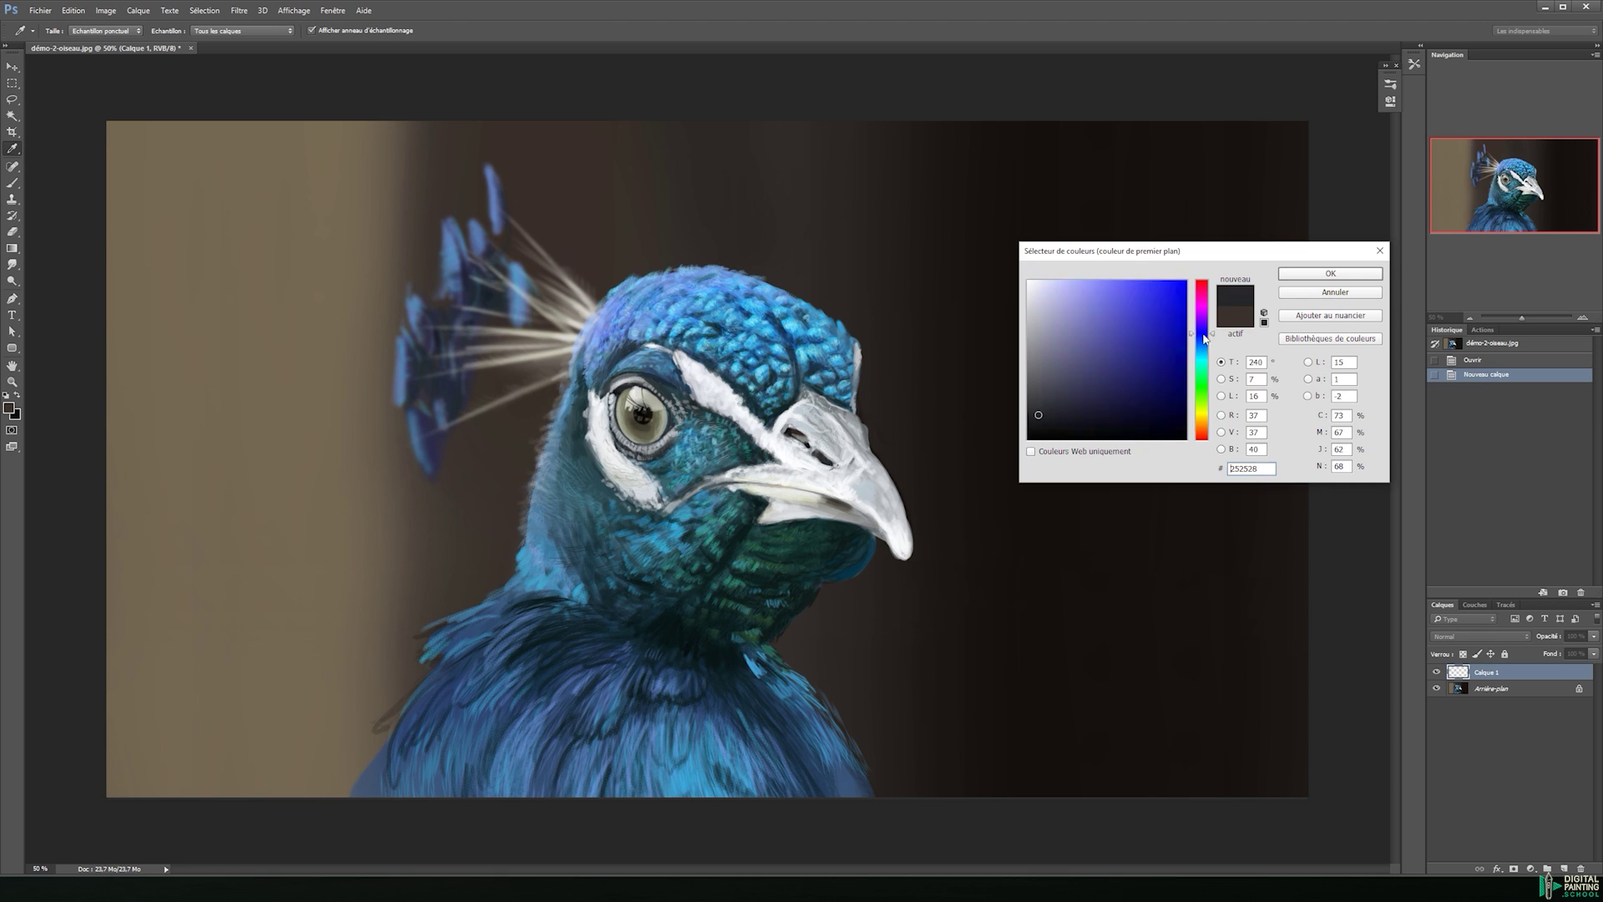
- Paint dark blue over the left and upper background, Gaussian-blur the selection twice, and deselect
mouse_move(518, 264)
mouse_down()
mouse_move(458, 258)
mouse_move(365, 429)
mouse_move(347, 662)
mouse_move(317, 334)
mouse_up()
mouse_move(501, 367)
mouse_down()
mouse_move(627, 267)
mouse_move(693, 268)
mouse_up()
drag(647, 317, 789, 267)
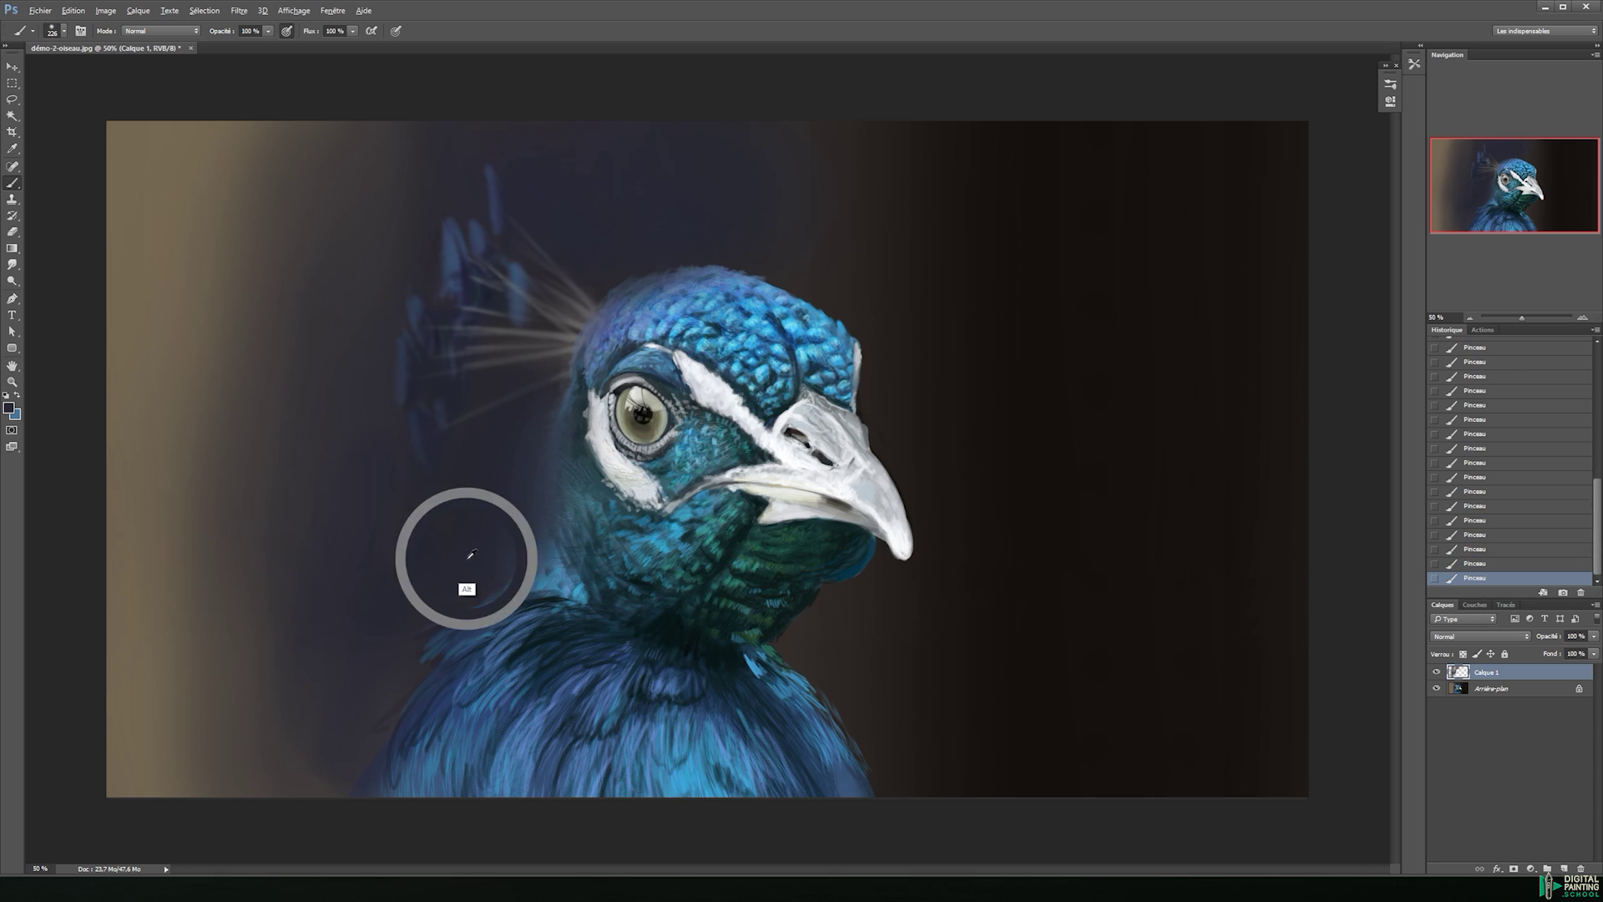
click(205, 10)
key(Return)
key(ctrl+d)
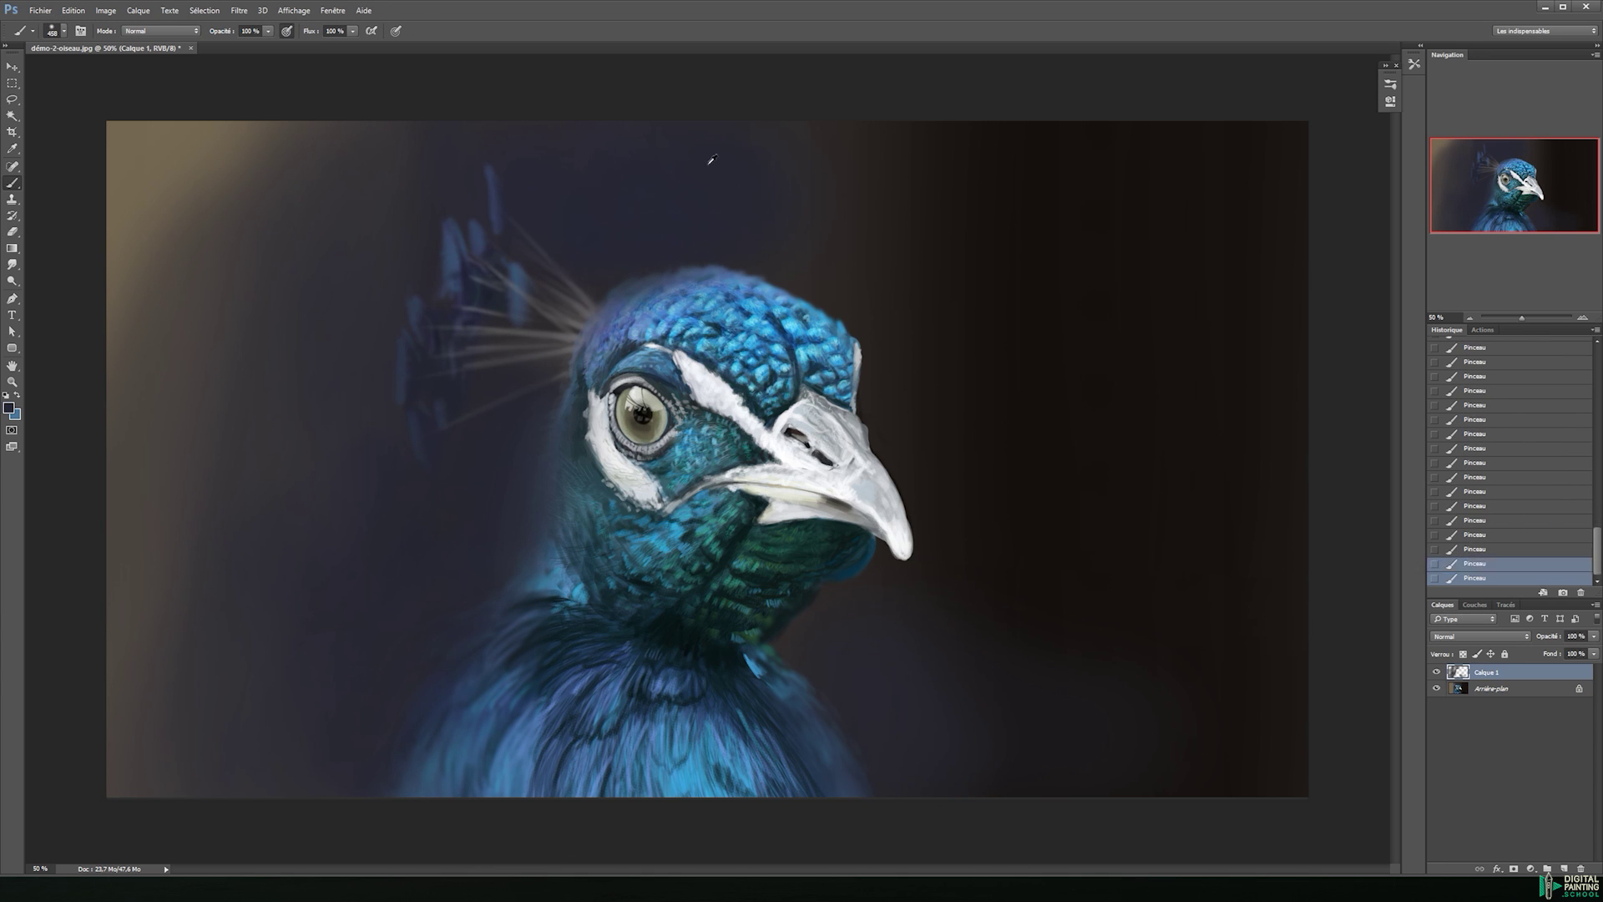
- Blend the neck edge into the dark background and add a new Incrustation-mode layer
key(Return)
key(b)
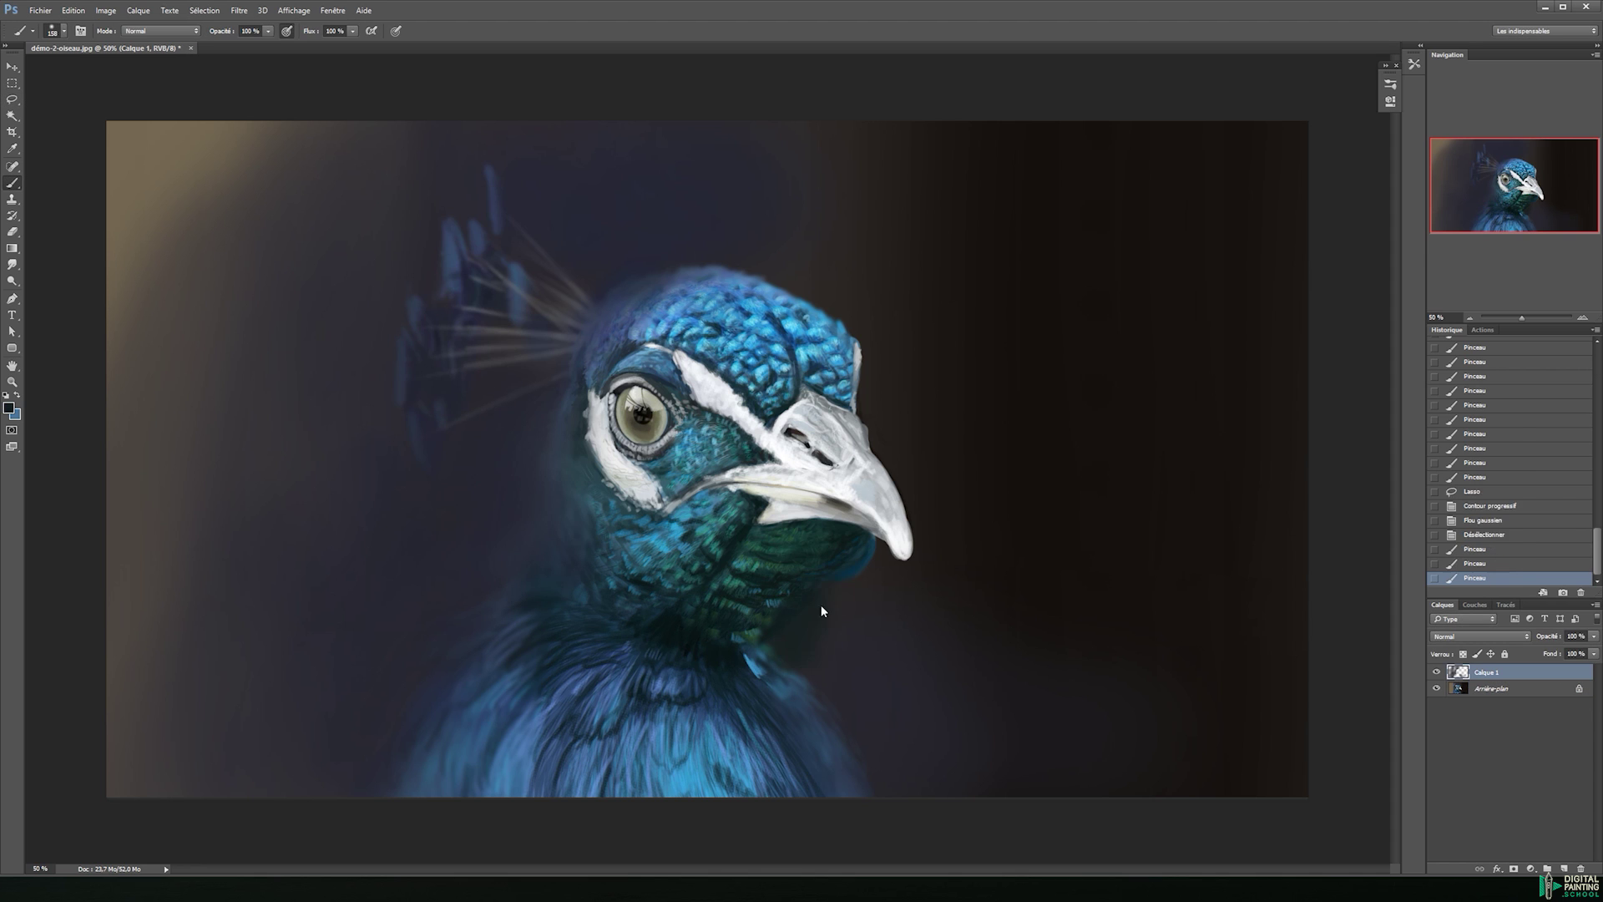
mouse_move(774, 630)
mouse_down()
mouse_move(802, 565)
mouse_move(831, 583)
mouse_move(849, 745)
mouse_up()
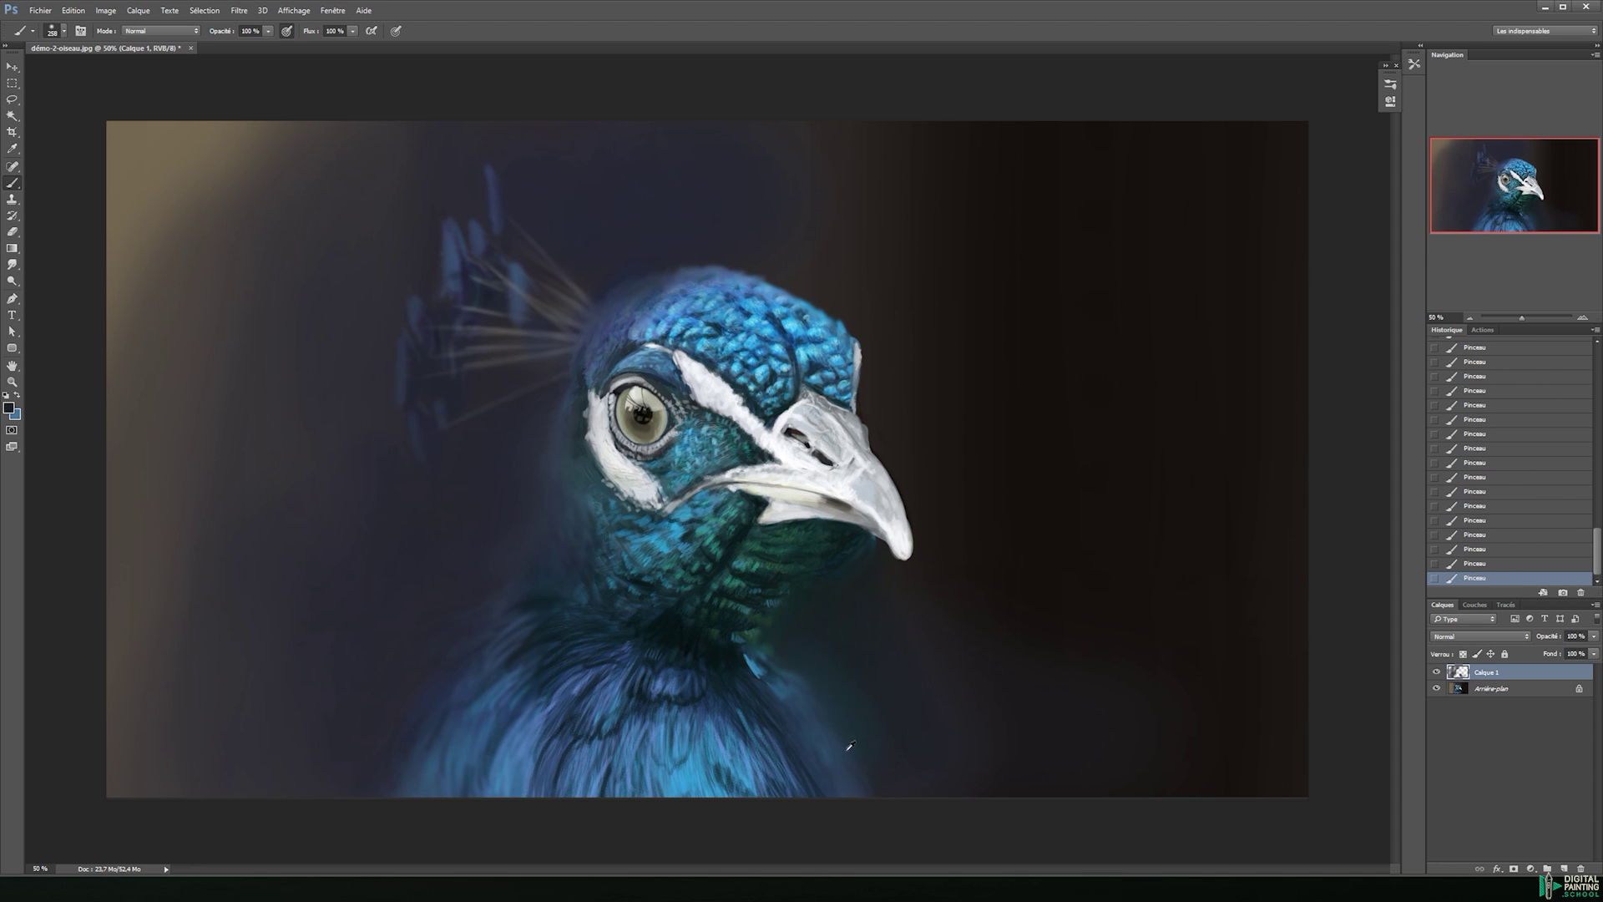
key(e)
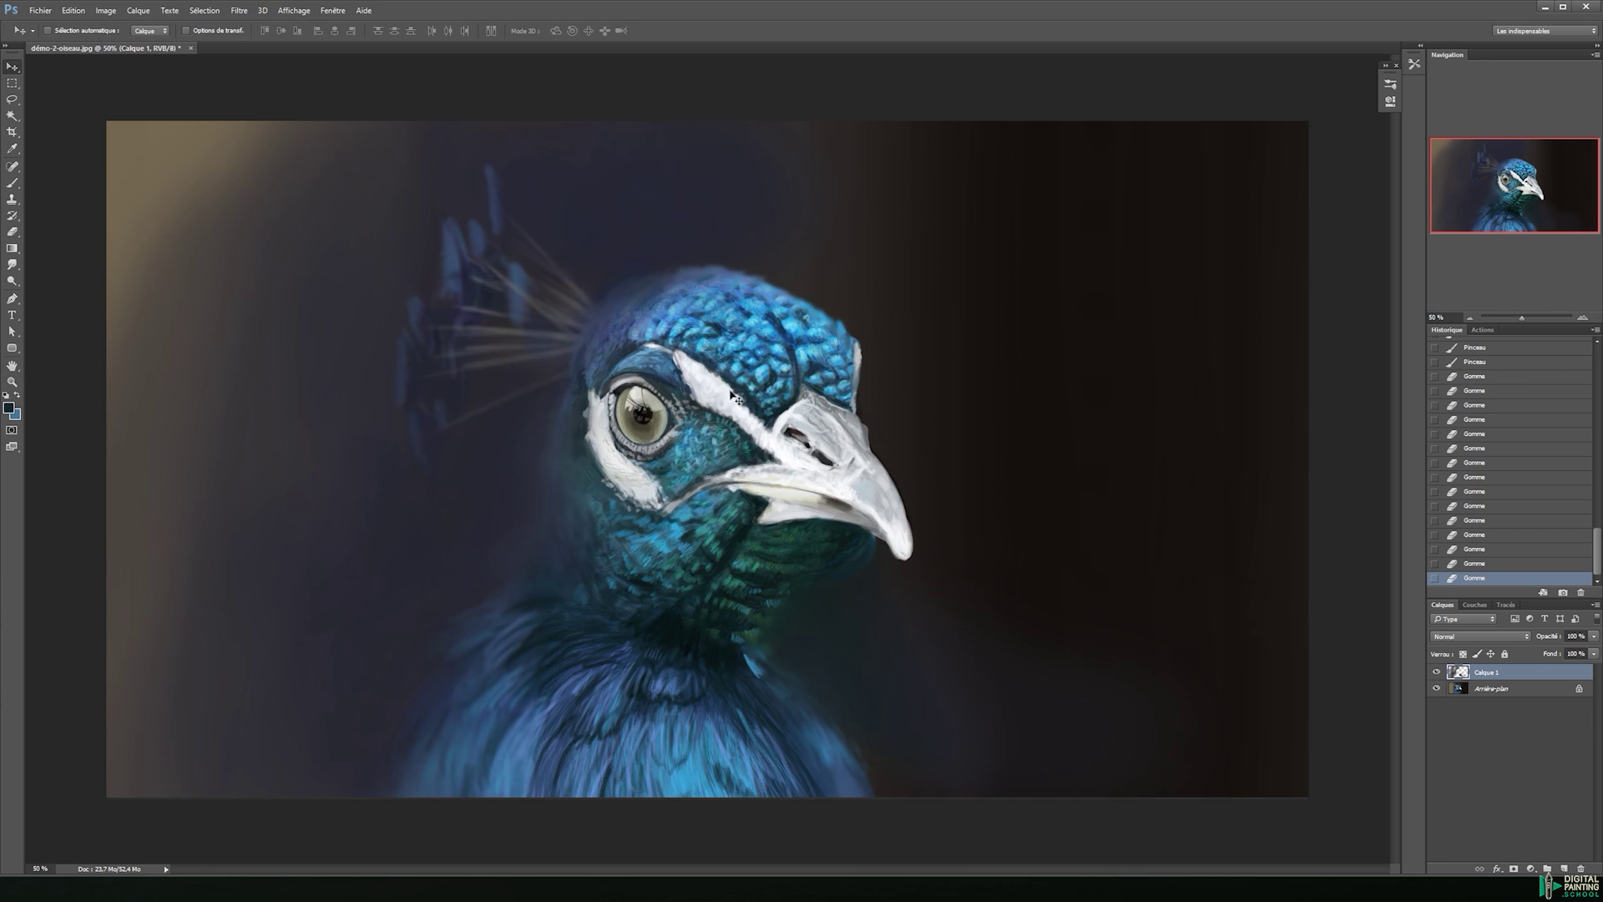
click(1479, 636)
click(1470, 763)
- Brush soft white 50% opacity highlights across the throat on the Incrustation layer
drag(476, 526, 704, 528)
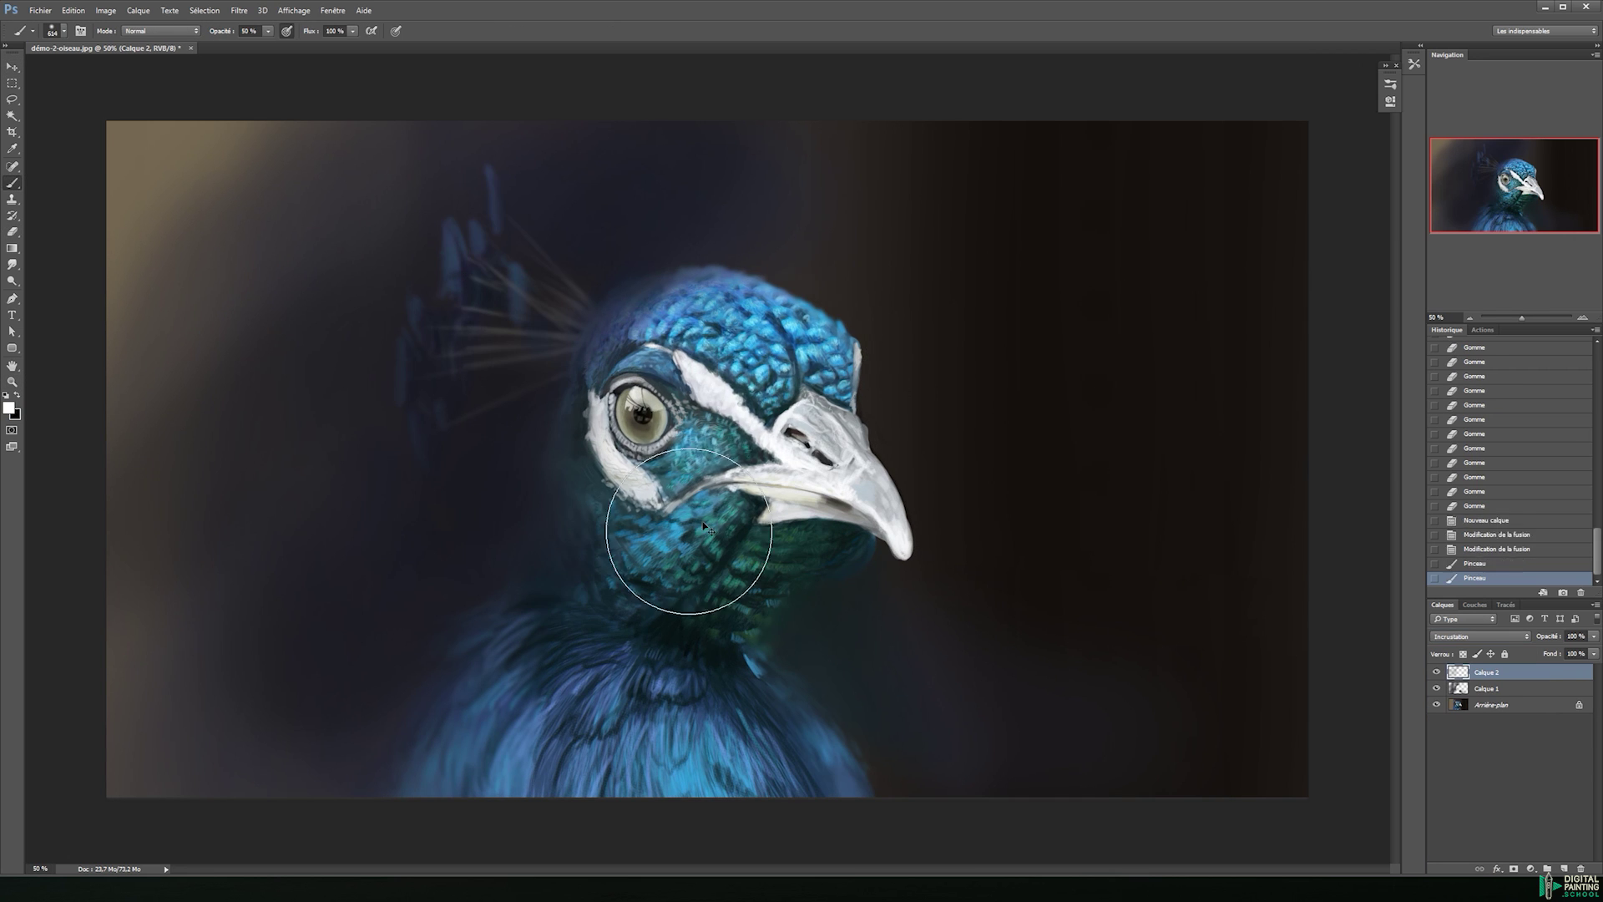